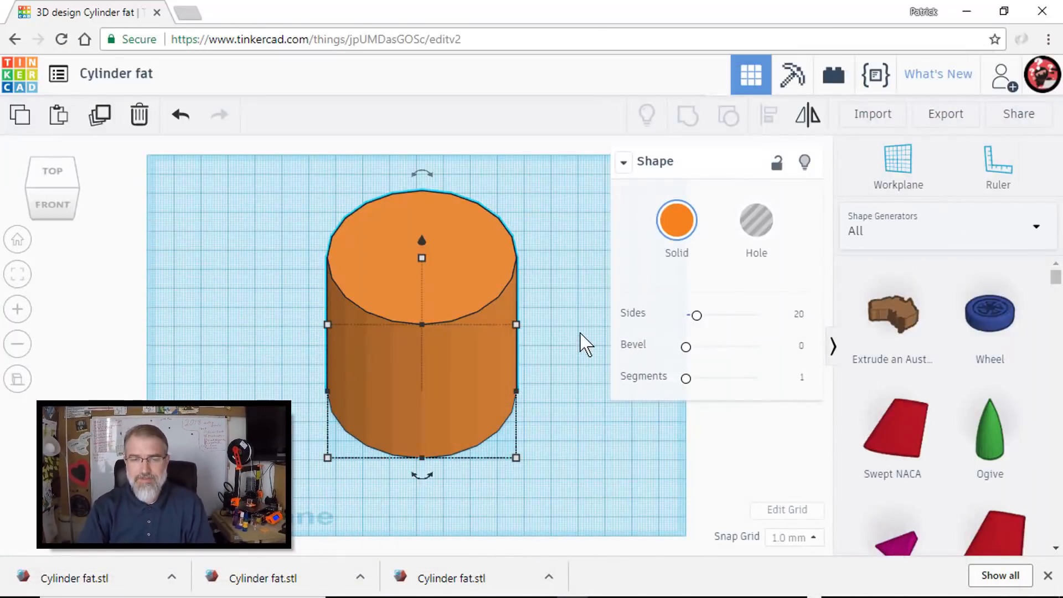
- Deselect the orange cylinder and switch the shape library to Tinkercad Basic Shapes
{"action": "left_click", "coordinate": [582, 332]}
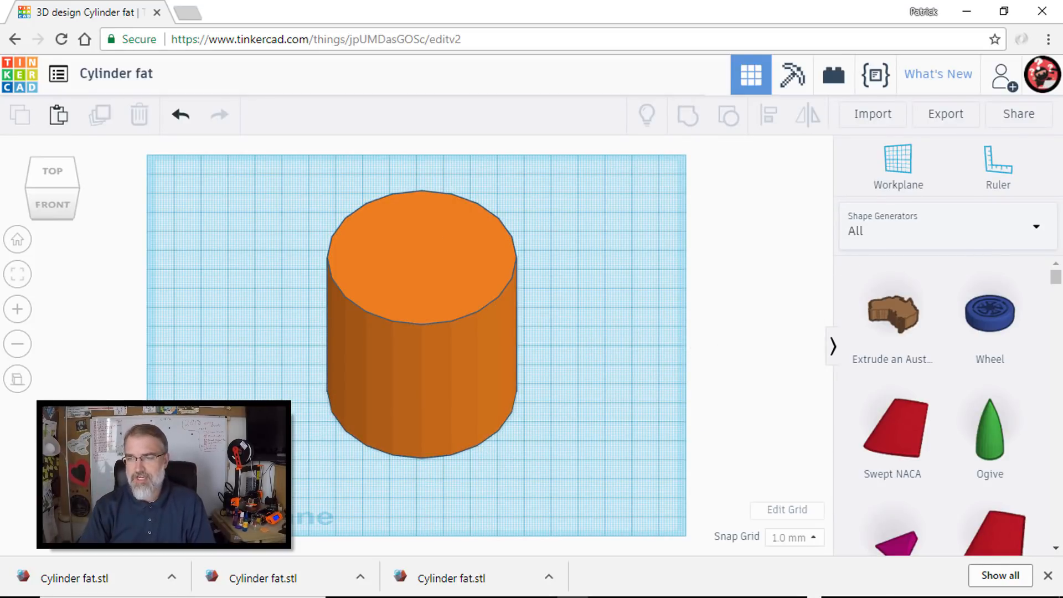
{"action": "left_click", "coordinate": [1037, 232]}
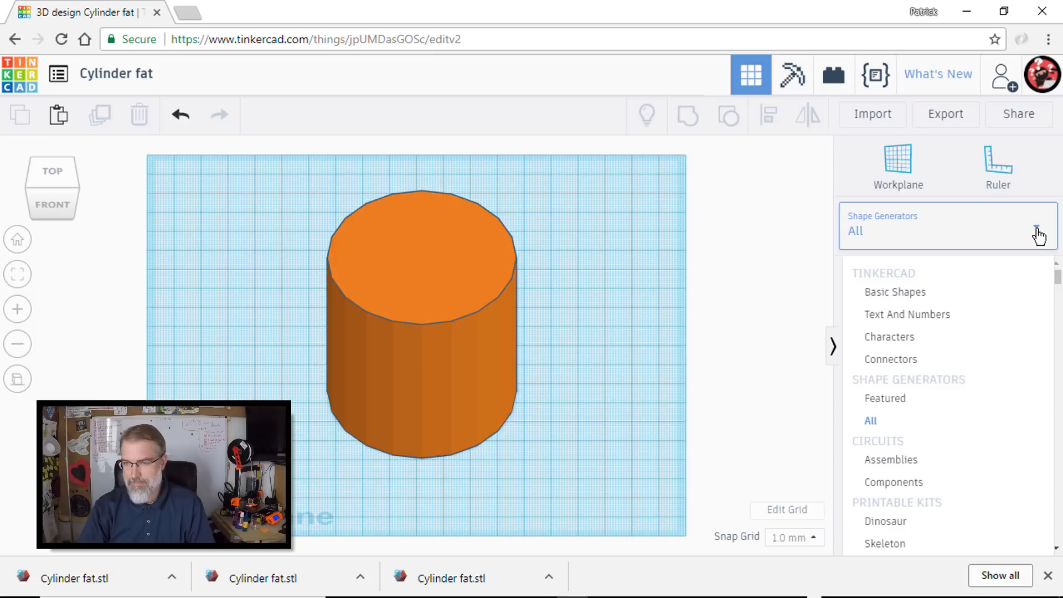
{"action": "left_click", "coordinate": [918, 299]}
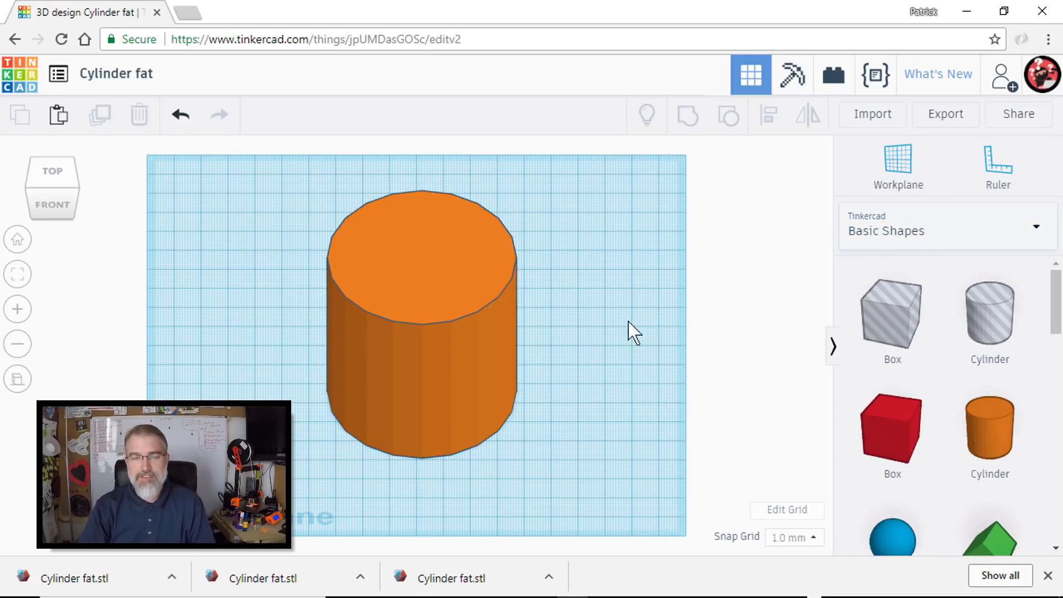
- Try 18 sides on the orange cylinder and finally set its Sides value to 64
{"action": "left_click", "coordinate": [467, 270]}
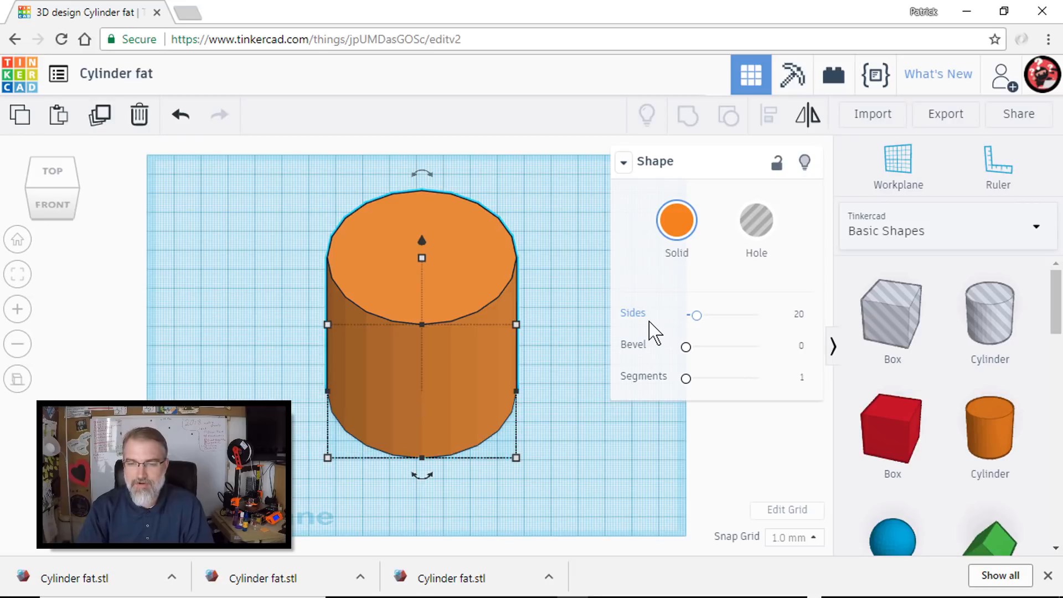
{"action": "left_click", "coordinate": [696, 315]}
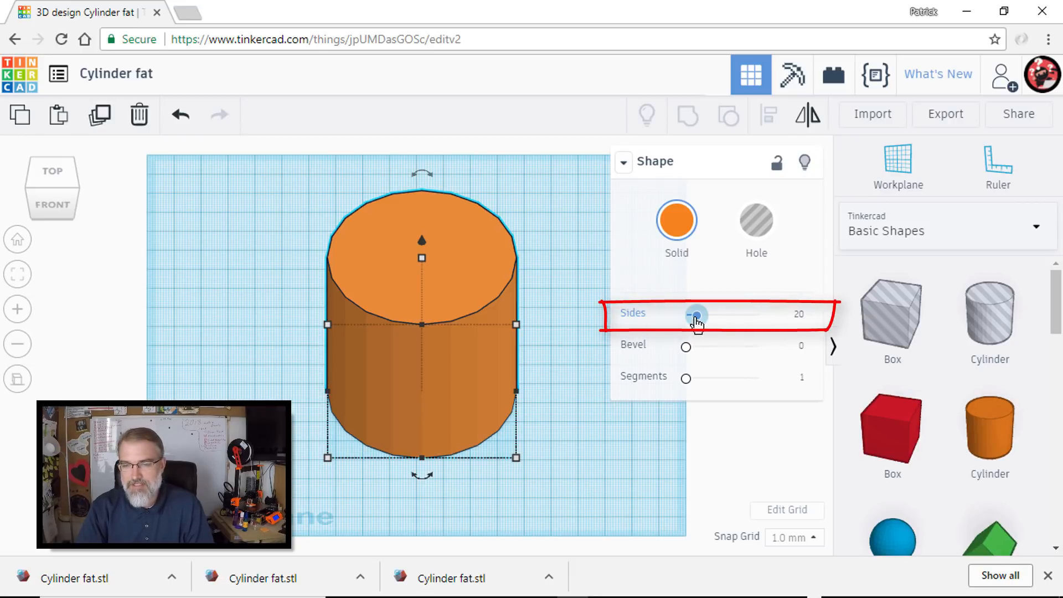
{"action": "left_click_drag", "start_coordinate": [696, 317], "coordinate": [692, 319]}
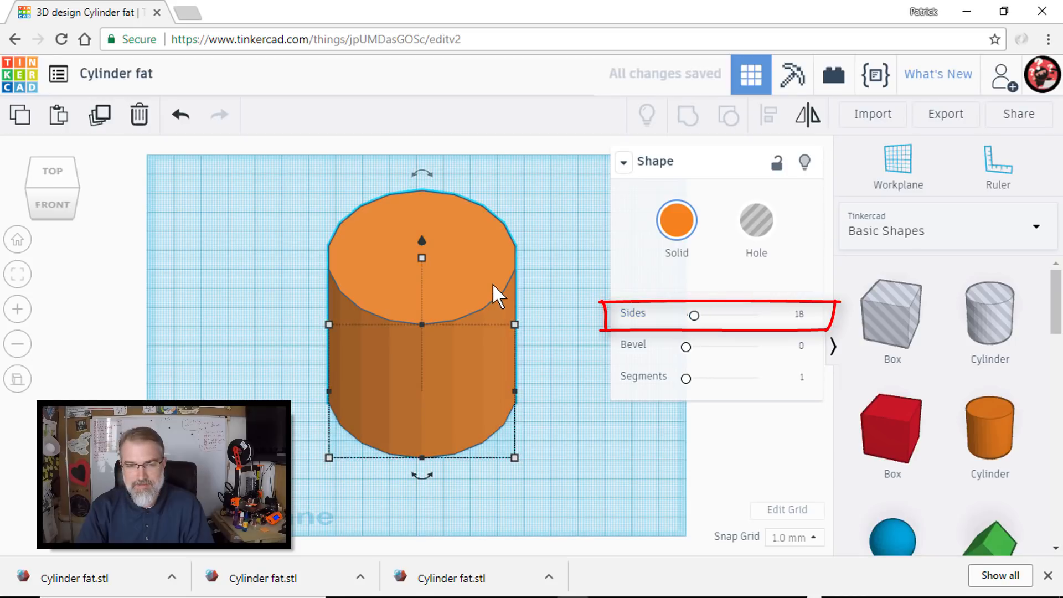
{"action": "scroll", "coordinate": [493, 283], "scroll_direction": "up", "scroll_amount": 2}
{"action": "scroll", "coordinate": [493, 283], "scroll_direction": "up", "scroll_amount": 3}
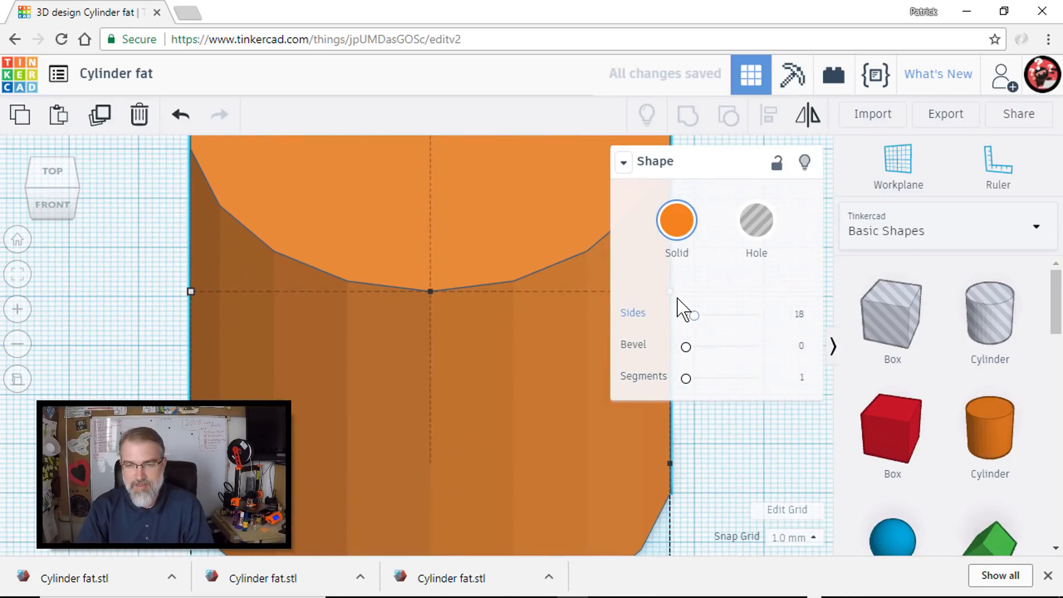
{"action": "left_click_drag", "start_coordinate": [696, 319], "coordinate": [783, 332]}
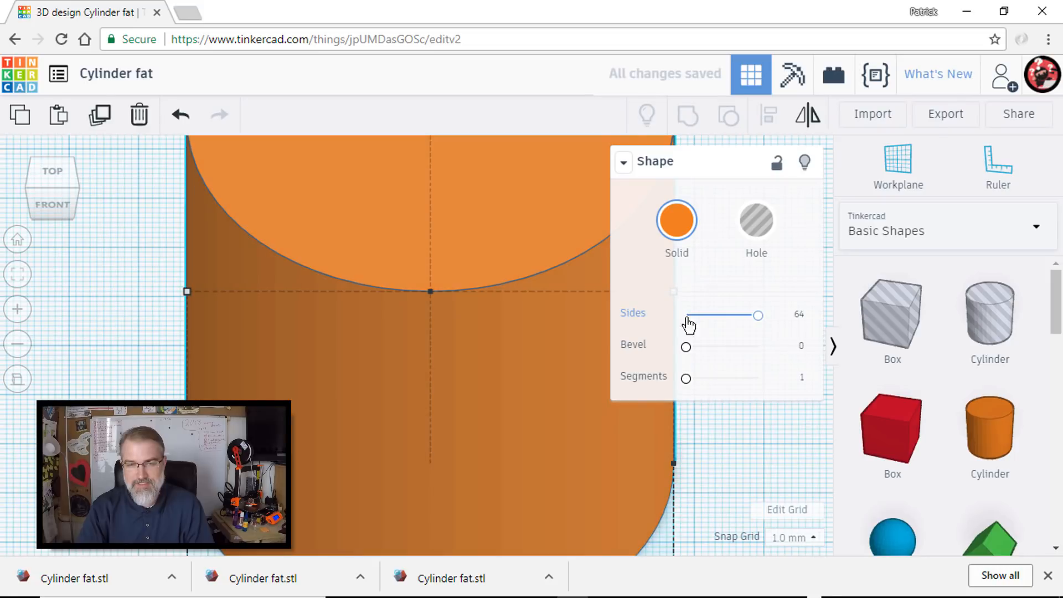
{"action": "key", "text": "f"}
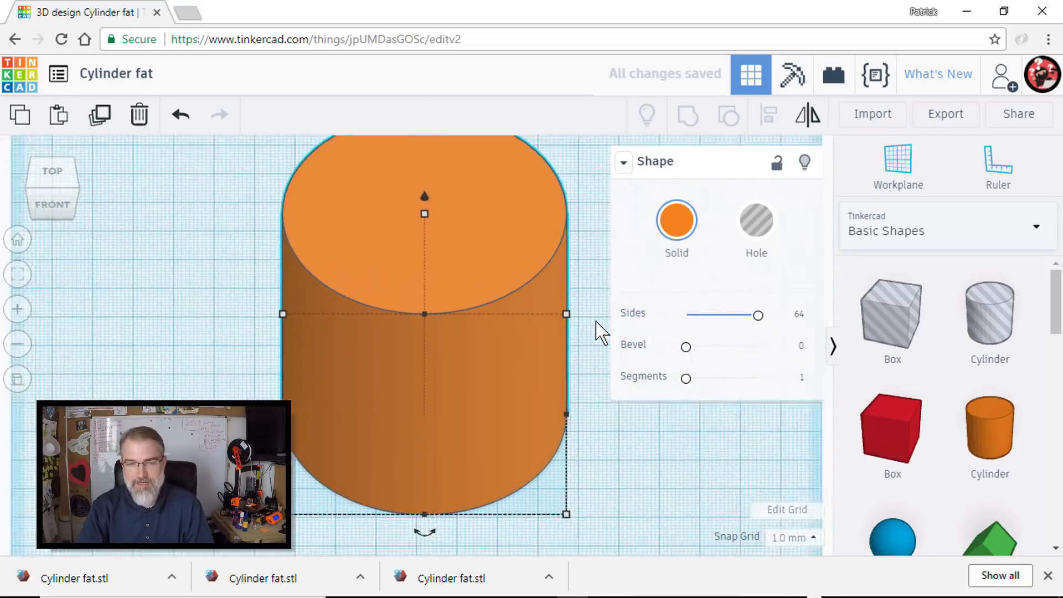
- Switch the view to perspective and move the orange cylinder 35 mm left and 5 mm back on the workplane
{"action": "left_click", "coordinate": [23, 379]}
{"action": "left_click", "coordinate": [20, 379]}
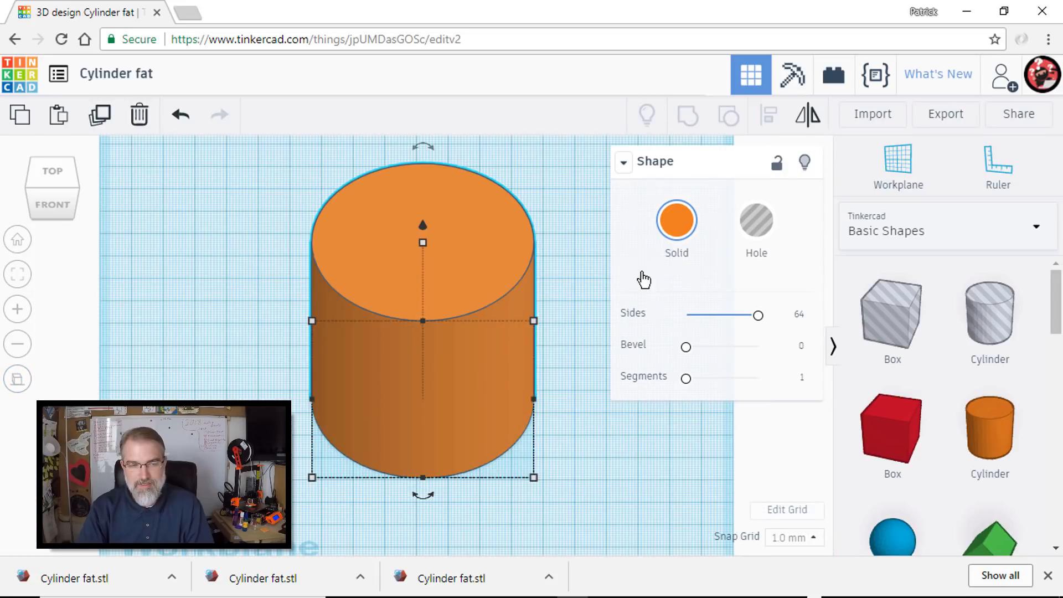
{"action": "left_click", "coordinate": [22, 379]}
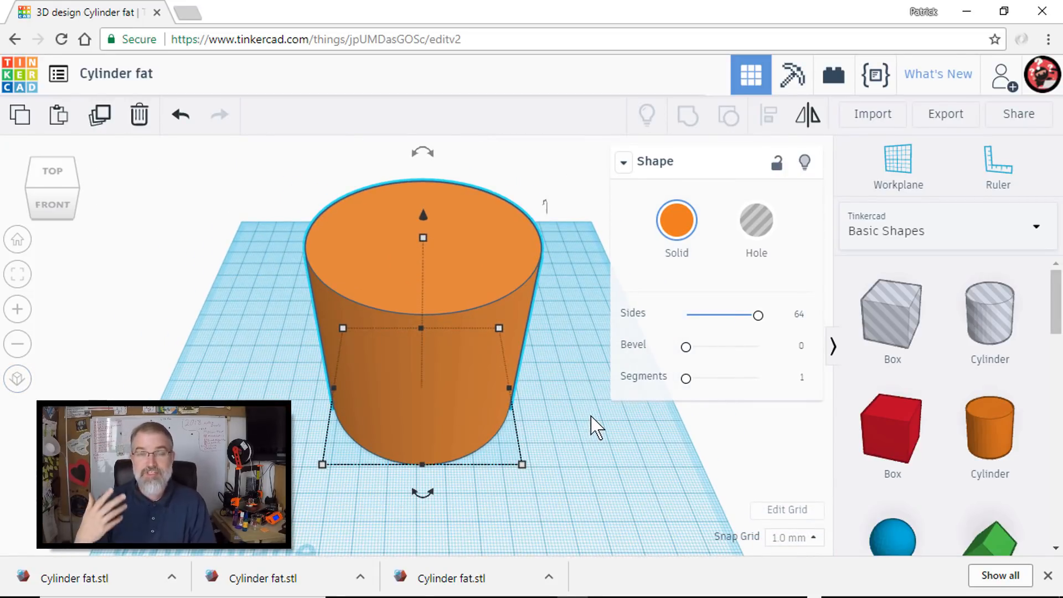
{"action": "left_click_drag", "start_coordinate": [487, 260], "coordinate": [368, 249]}
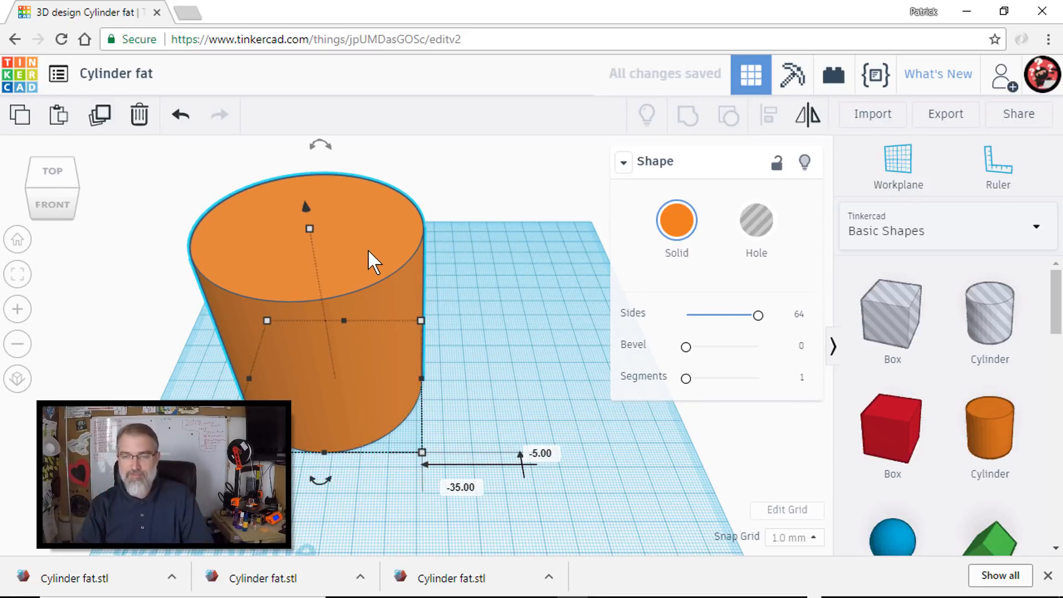
{"action": "left_click", "coordinate": [523, 281]}
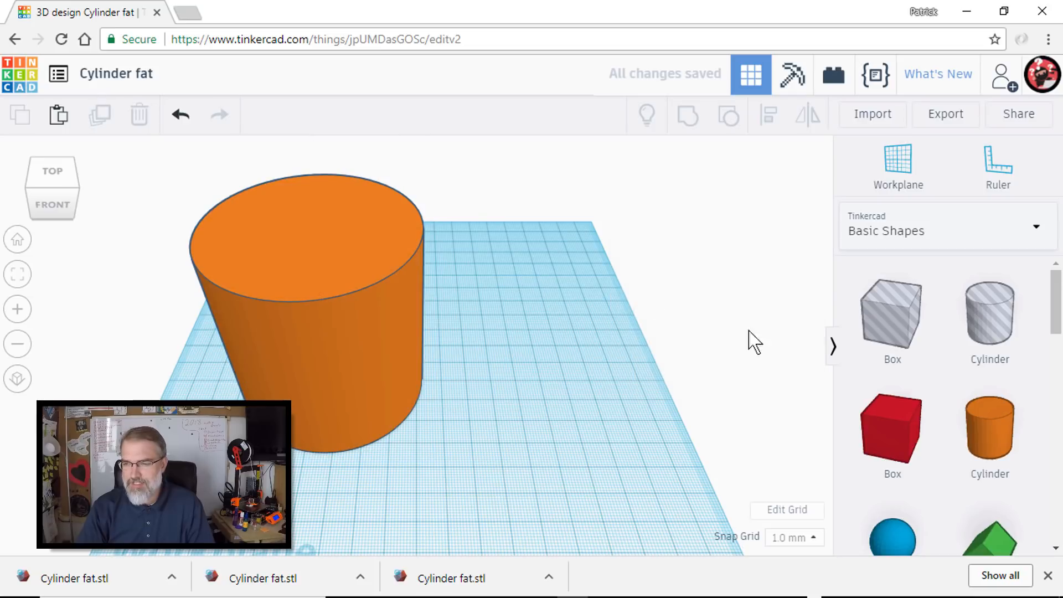
- Place a basic cone beside the orange cylinder and enlarge its base to 70 mm long and about 70 mm wide
{"action": "scroll", "coordinate": [1014, 379], "scroll_direction": "down", "scroll_amount": 6}
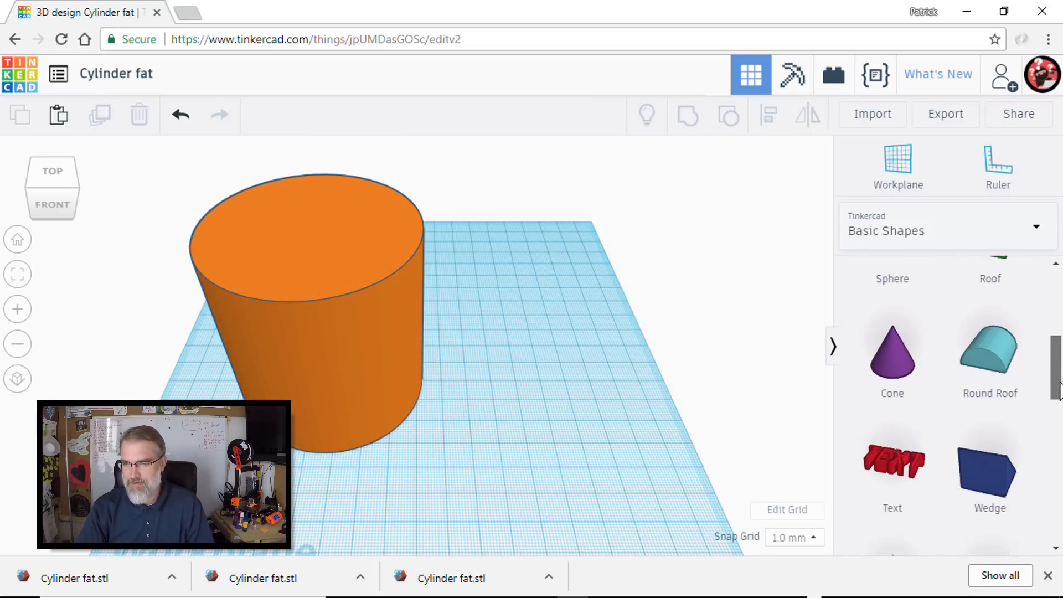
{"action": "left_click_drag", "start_coordinate": [911, 334], "coordinate": [518, 350]}
{"action": "mouse_move", "coordinate": [515, 338]}
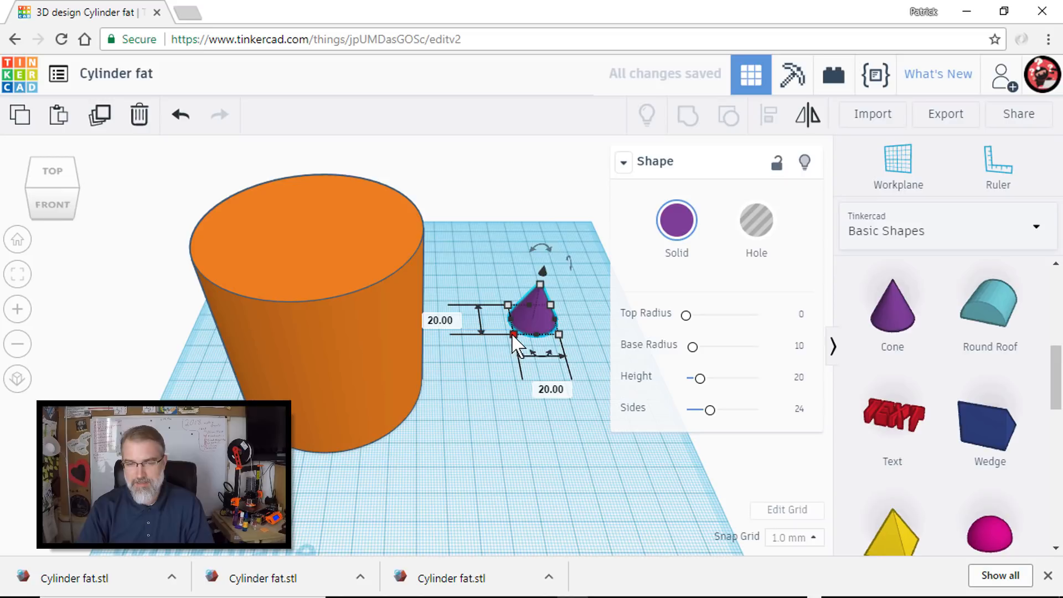
{"action": "left_click", "coordinate": [437, 321]}
{"action": "type", "text": "70"}
{"action": "key", "text": "Return"}
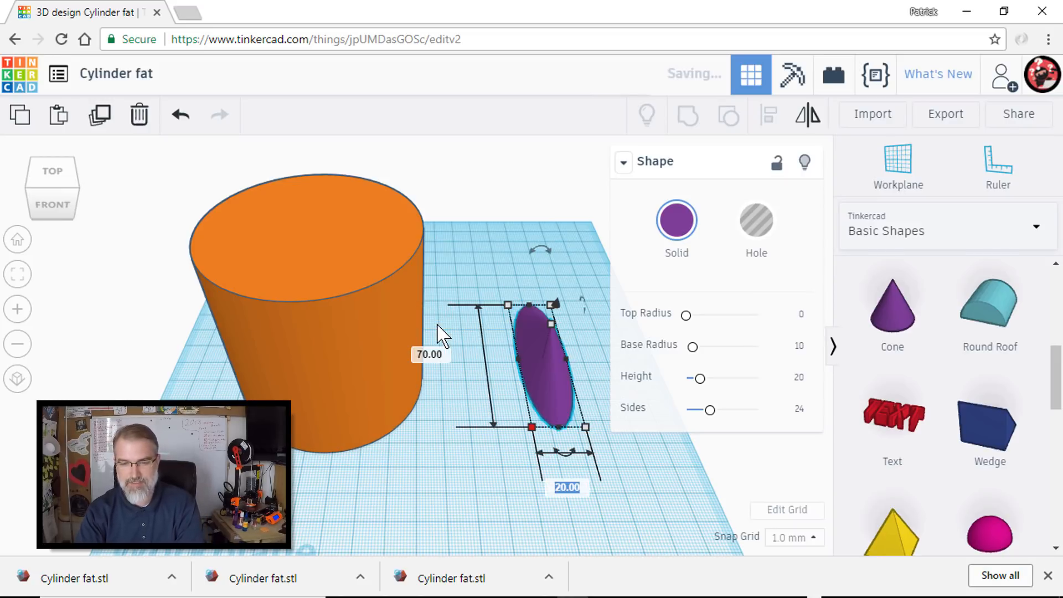
{"action": "left_click_drag", "start_coordinate": [487, 329], "coordinate": [495, 250]}
- Set the cone's height to 70 mm and move the cone clear of the orange cylinder
{"action": "left_click", "coordinate": [555, 306]}
{"action": "type", "text": "70"}
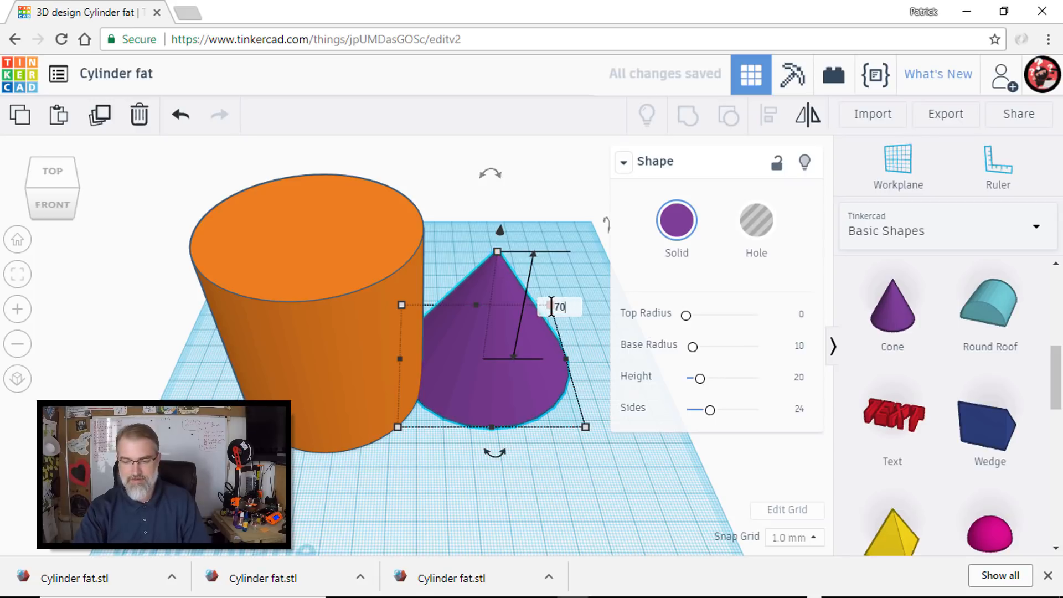
{"action": "key", "text": "Return"}
{"action": "left_click_drag", "start_coordinate": [506, 267], "coordinate": [546, 270]}
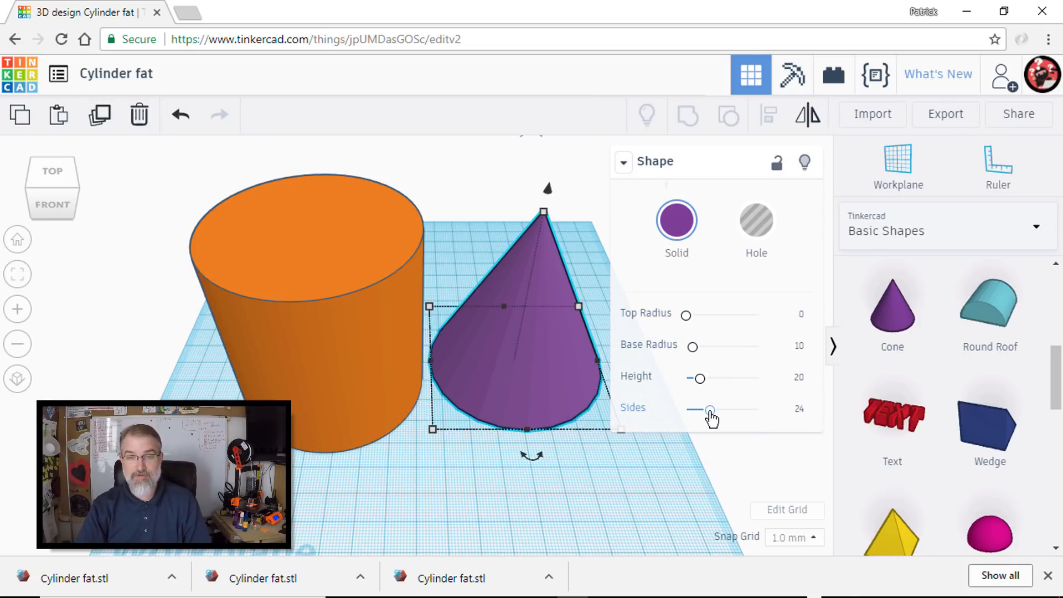
- Set the purple cone's Sides value to 64 and deselect it
{"action": "scroll", "coordinate": [560, 373], "scroll_direction": "up", "scroll_amount": 6}
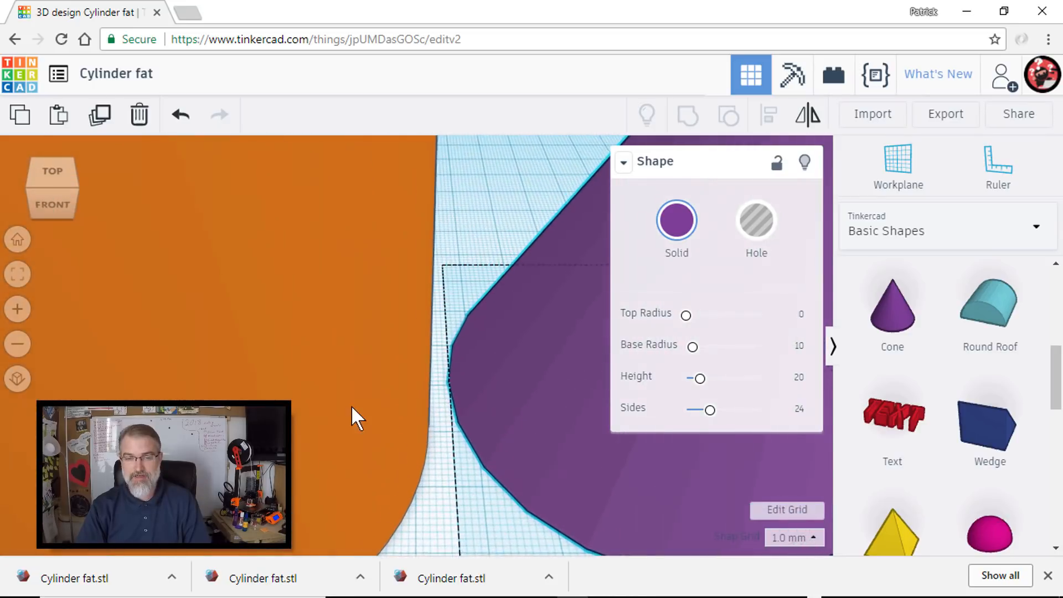
{"action": "middle_click_drag", "start_coordinate": [351, 405], "coordinate": [340, 403]}
{"action": "mouse_move", "coordinate": [504, 490]}
{"action": "middle_mouse_down"}
{"action": "mouse_move", "coordinate": [380, 430]}
{"action": "mouse_move", "coordinate": [221, 504]}
{"action": "middle_mouse_up"}
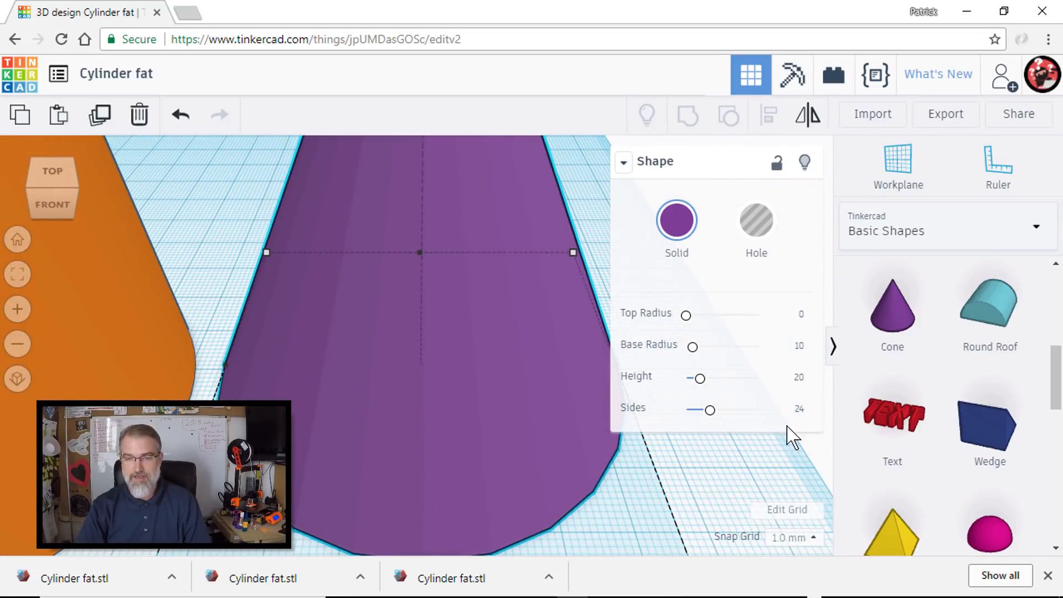
{"action": "left_click_drag", "start_coordinate": [712, 416], "coordinate": [762, 414]}
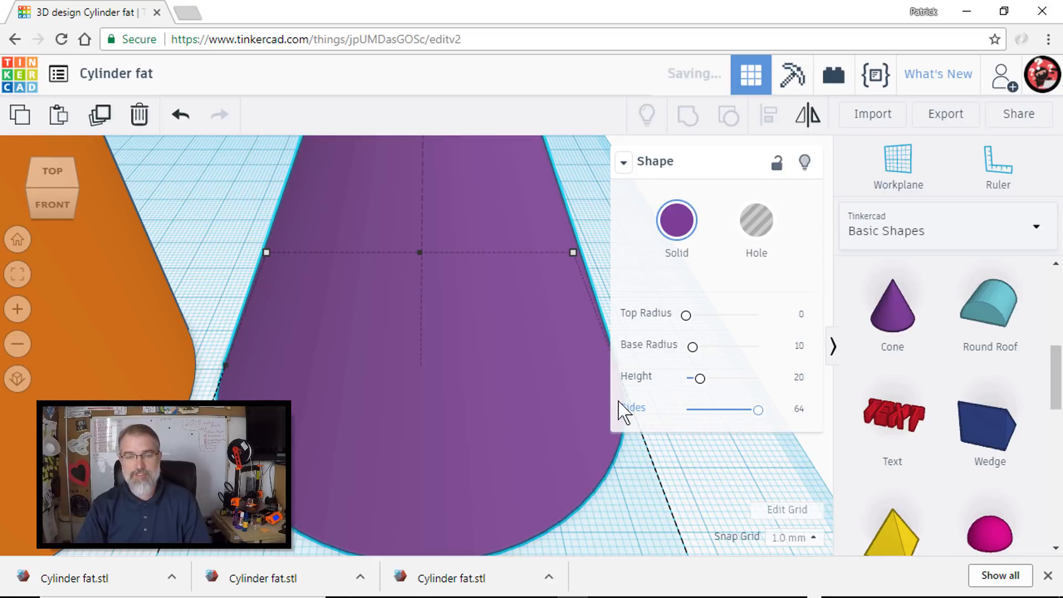
{"action": "scroll", "coordinate": [497, 387], "scroll_direction": "up", "scroll_amount": 2}
{"action": "scroll", "coordinate": [497, 387], "scroll_direction": "down", "scroll_amount": 8}
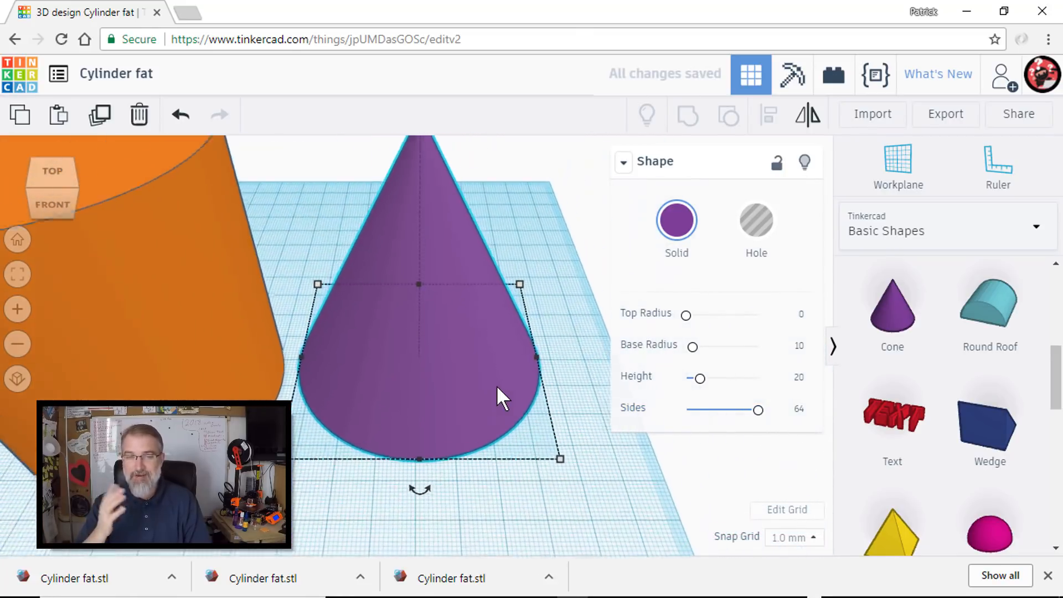
{"action": "left_click", "coordinate": [527, 335]}
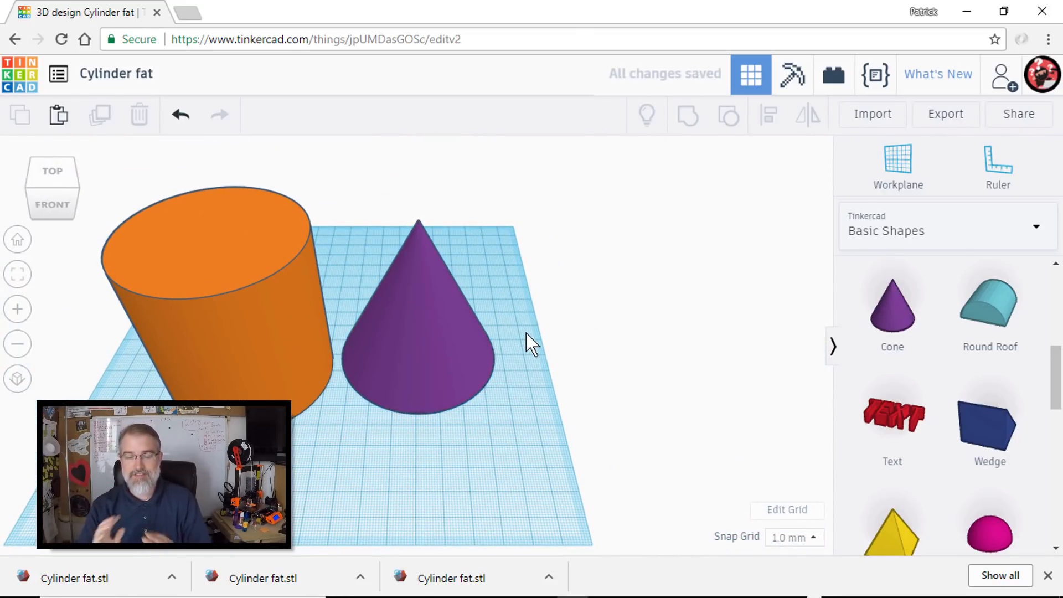
- Move the purple cone and the orange cylinder toward the back of the workplane, leaving free space in front
{"action": "left_click", "coordinate": [424, 305]}
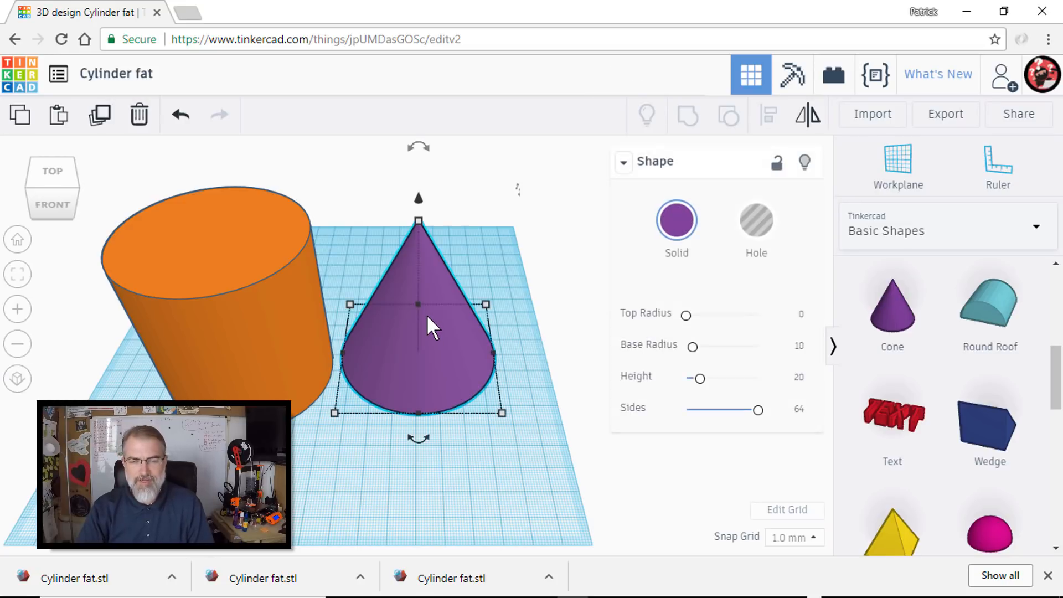
{"action": "left_click_drag", "start_coordinate": [440, 271], "coordinate": [443, 264]}
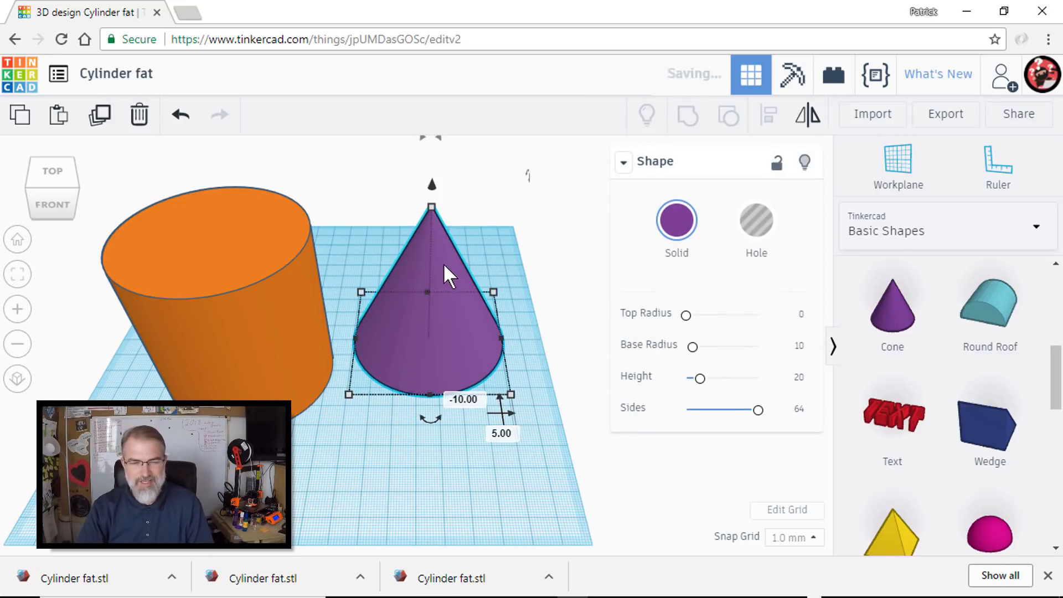
{"action": "left_click", "coordinate": [264, 308]}
{"action": "left_click_drag", "start_coordinate": [258, 299], "coordinate": [253, 264]}
{"action": "left_click_drag", "start_coordinate": [461, 271], "coordinate": [467, 264]}
{"action": "left_click_drag", "start_coordinate": [260, 283], "coordinate": [249, 261]}
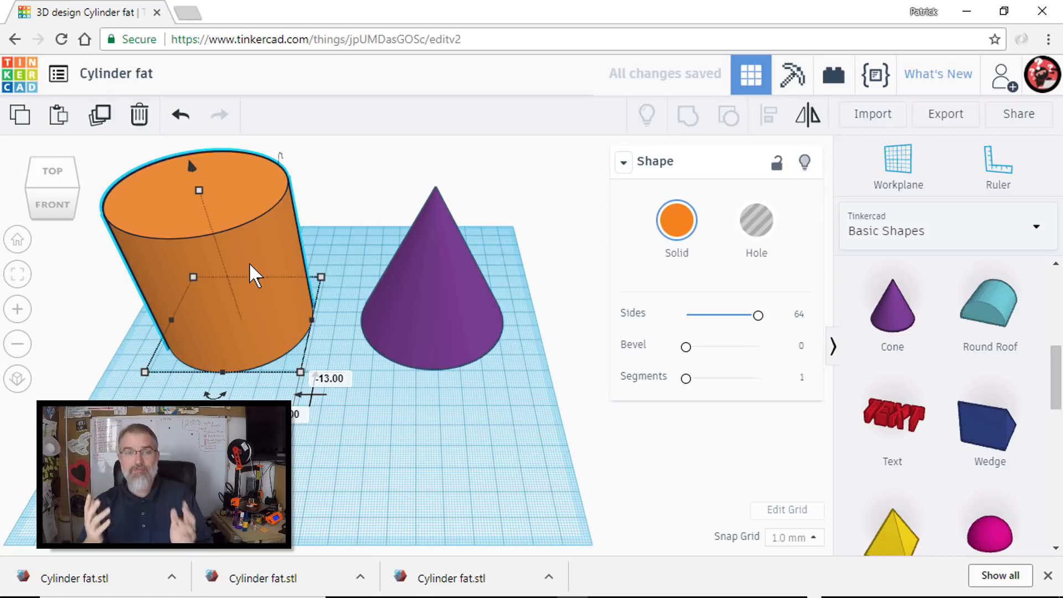
{"action": "left_click", "coordinate": [655, 436]}
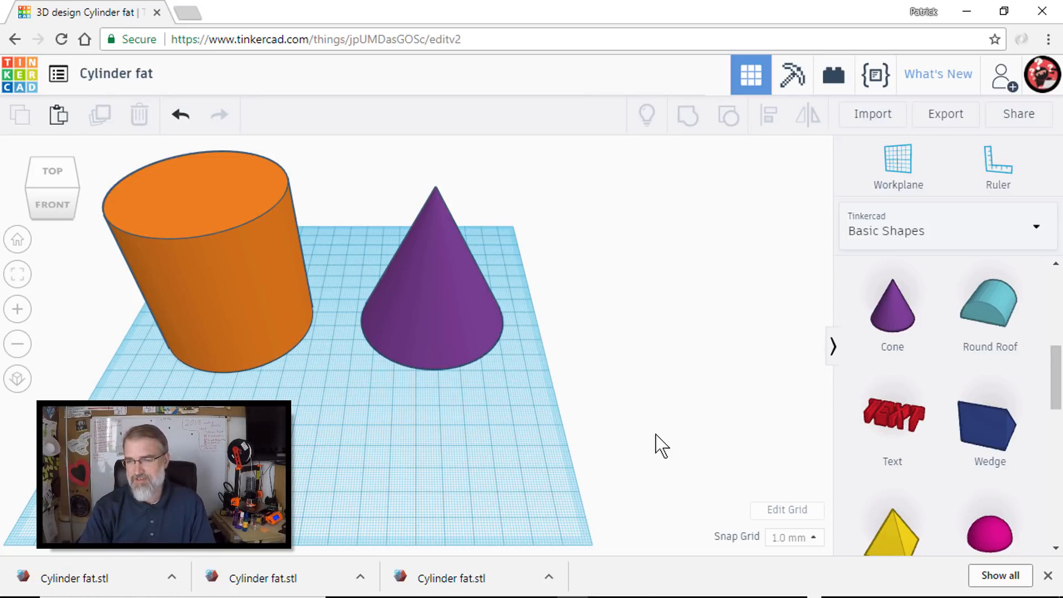
- Find the "Cylinder with defin…" shape among all shape generators and place one in front of the orange cylinder
{"action": "left_click", "coordinate": [1001, 239]}
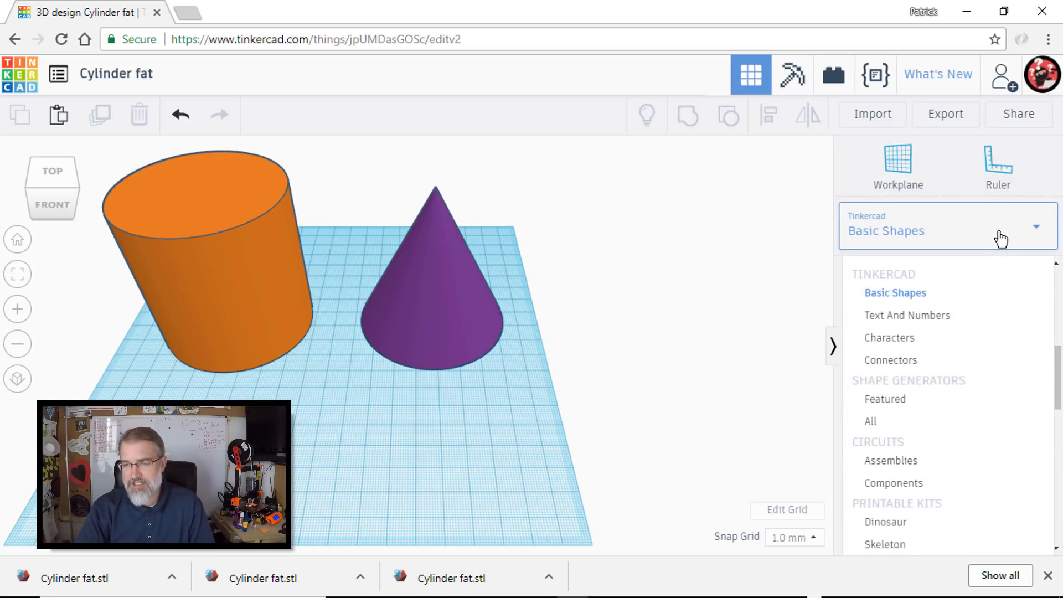
{"action": "left_click", "coordinate": [919, 435]}
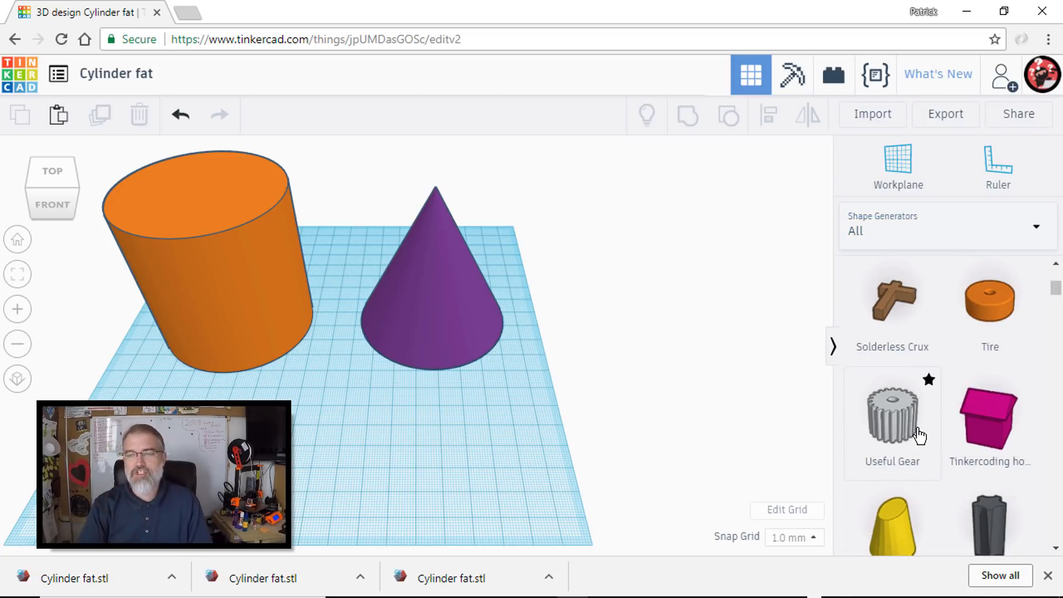
{"action": "scroll", "coordinate": [936, 429], "scroll_direction": "down", "scroll_amount": 5}
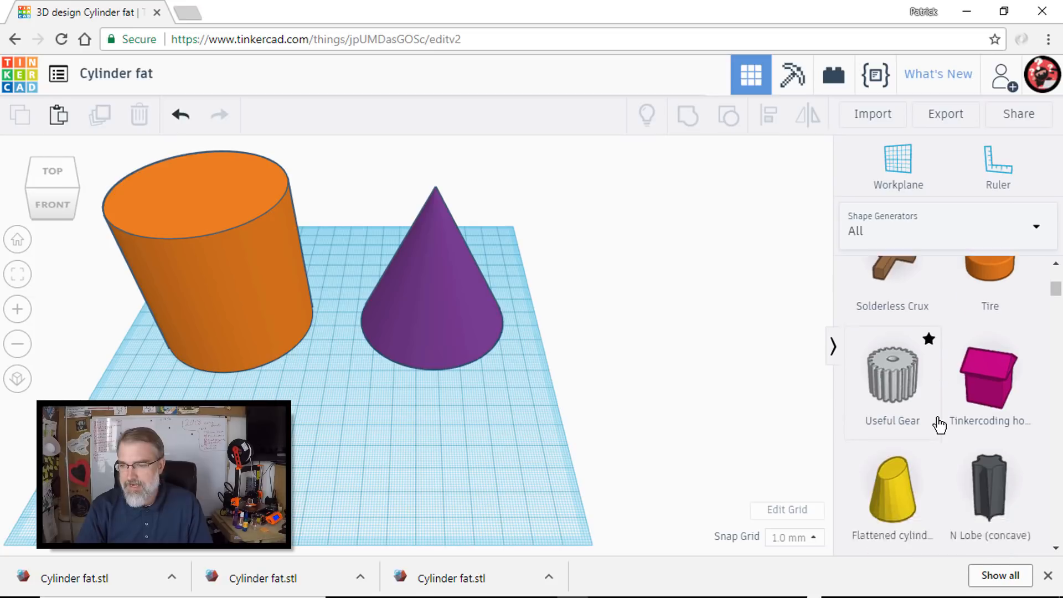
{"action": "scroll", "coordinate": [939, 425], "scroll_direction": "down", "scroll_amount": 7}
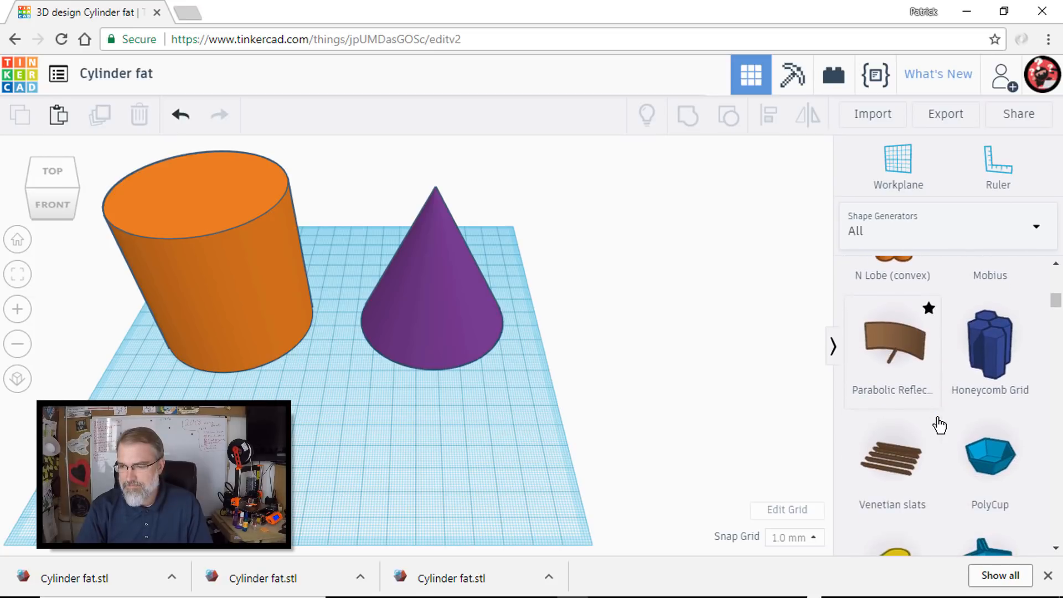
{"action": "scroll", "coordinate": [939, 426], "scroll_direction": "down", "scroll_amount": 7}
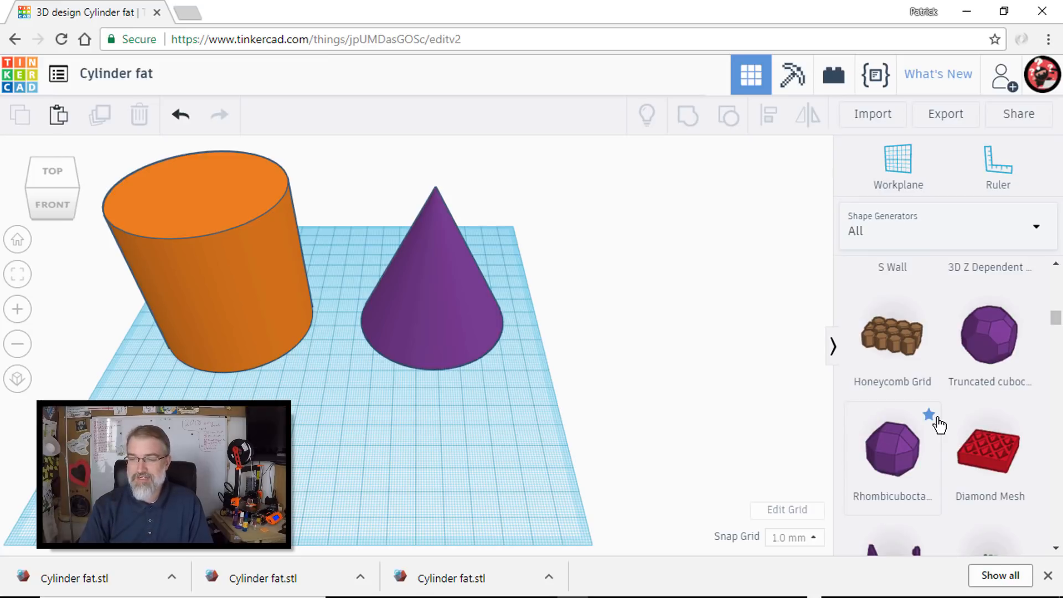
{"action": "scroll", "coordinate": [940, 425], "scroll_direction": "down", "scroll_amount": 2}
{"action": "scroll", "coordinate": [940, 425], "scroll_direction": "down", "scroll_amount": 3}
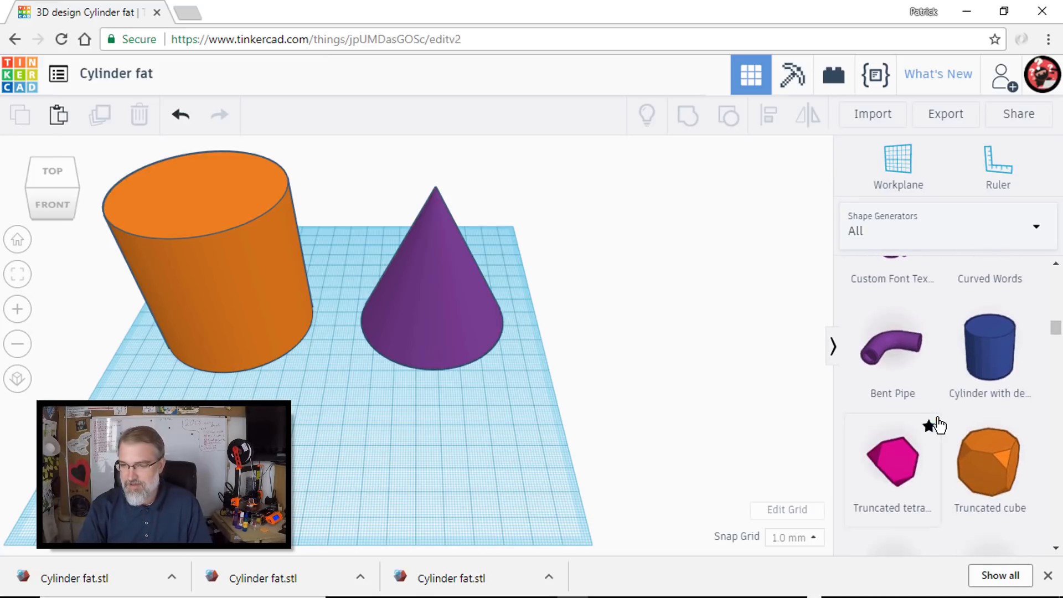
{"action": "left_click_drag", "start_coordinate": [980, 367], "coordinate": [299, 437]}
{"action": "mouse_move", "coordinate": [275, 458]}
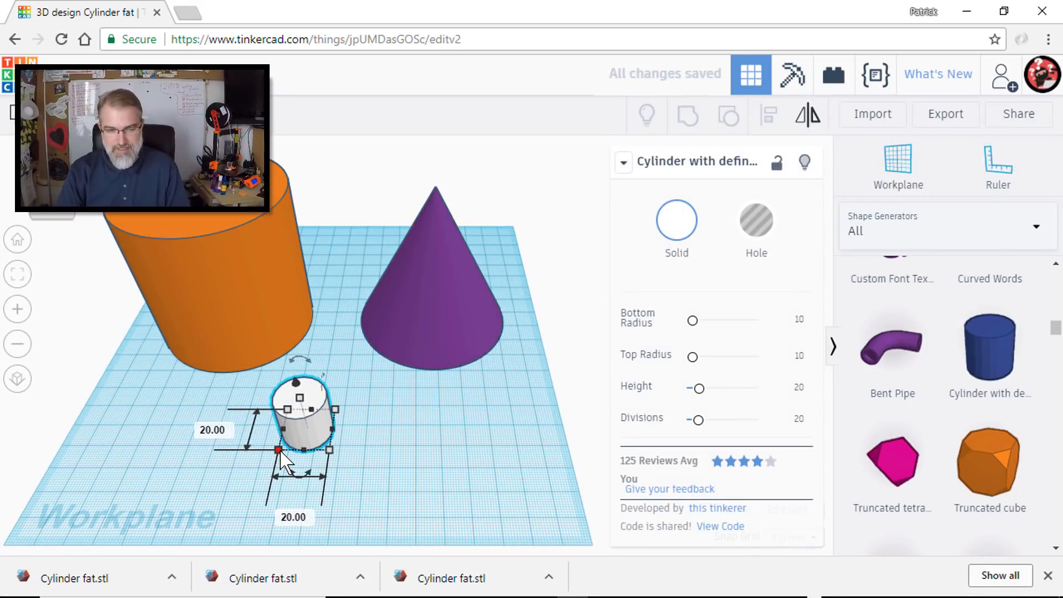
- Set the new generator cylinder's base length and width to 70 mm each
{"action": "left_click", "coordinate": [211, 426]}
{"action": "type", "text": "70"}
{"action": "key", "text": "Tab"}
{"action": "type", "text": "70"}
{"action": "key", "text": "Tab"}
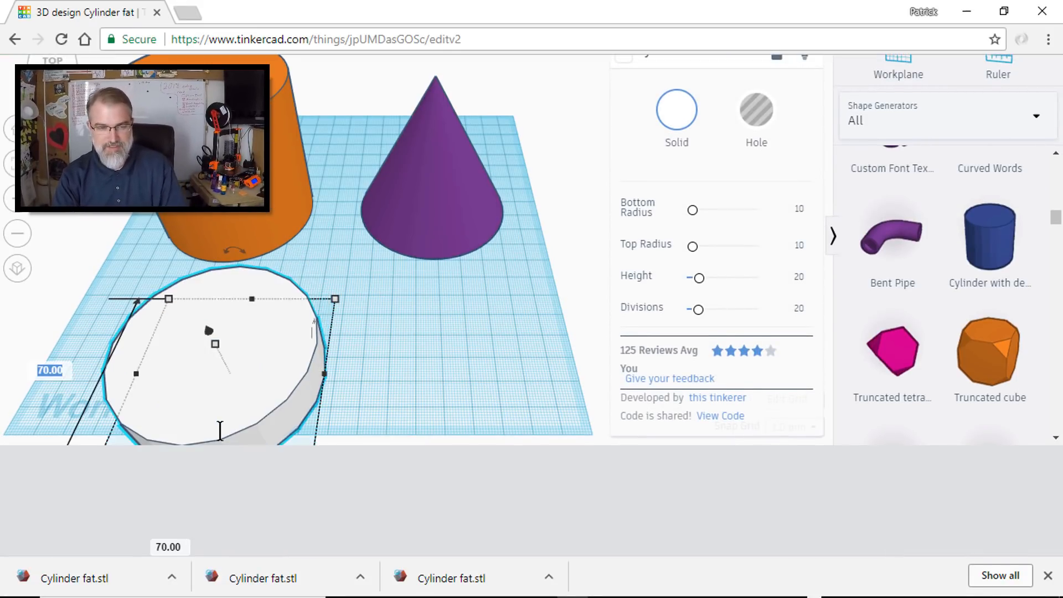
- Set the white generator cylinder's height to 70 mm and move it to the right, in front of the purple cone
{"action": "left_click_drag", "start_coordinate": [216, 346], "coordinate": [188, 307]}
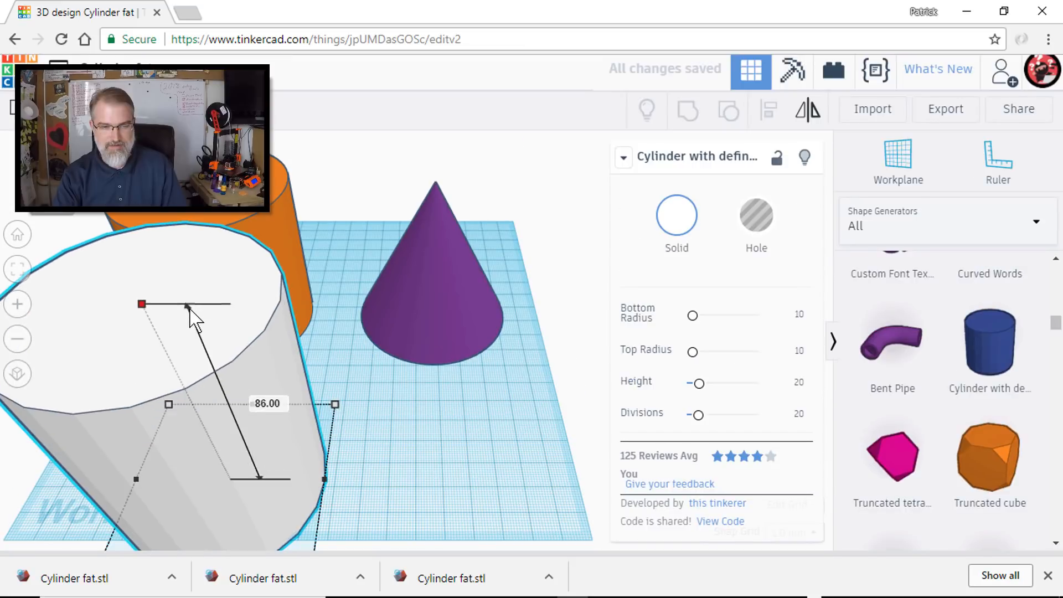
{"action": "left_click", "coordinate": [270, 409]}
{"action": "type", "text": "70"}
{"action": "key", "text": "Return"}
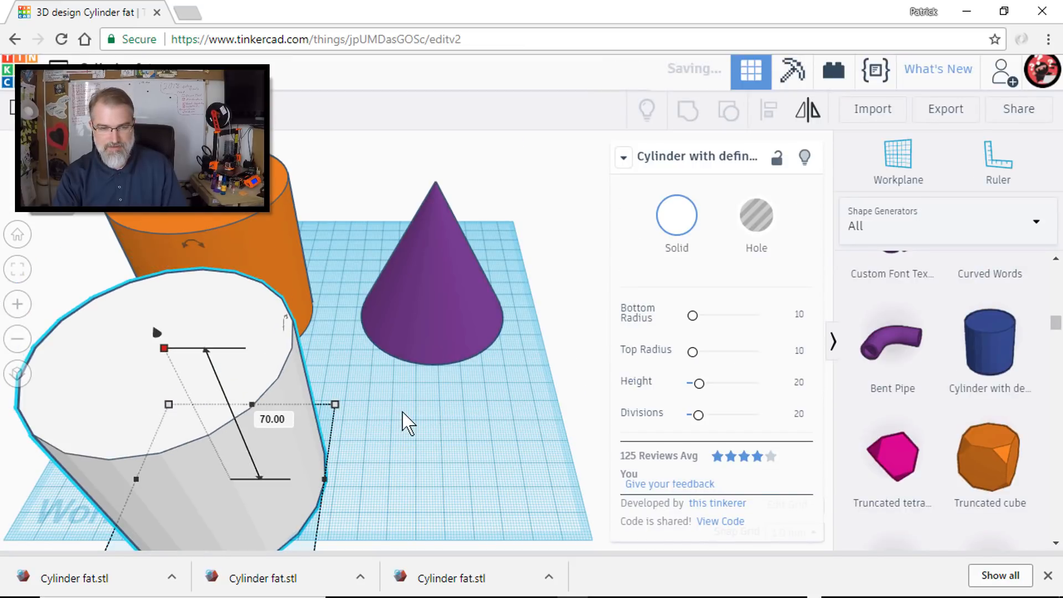
{"action": "left_click_drag", "start_coordinate": [296, 390], "coordinate": [467, 254]}
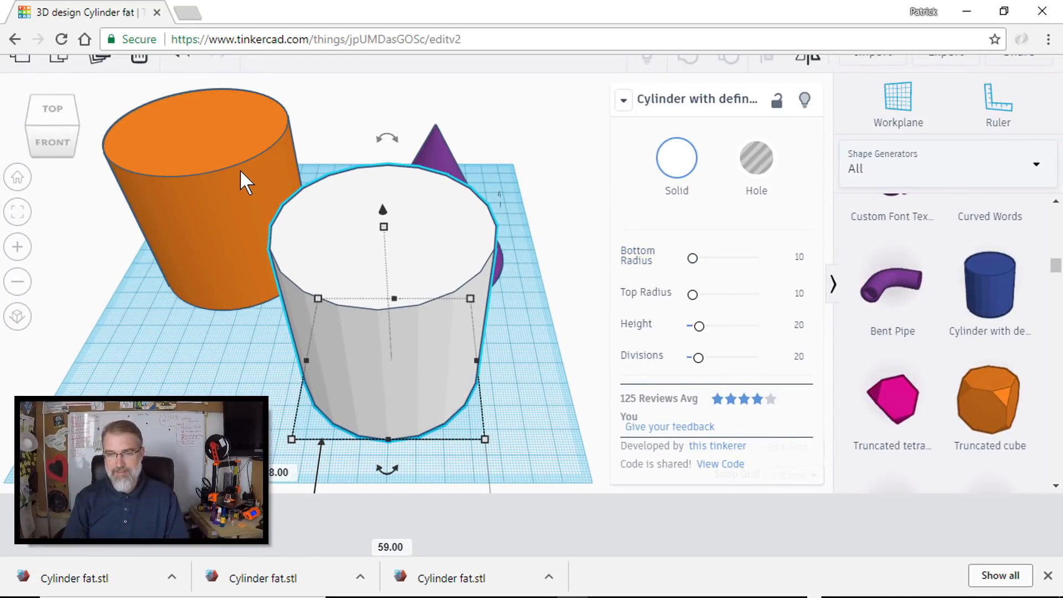
- Set the white cylinder's Divisions to 100, and shift it about 6 mm left and 4 mm toward the front of the workplane
{"action": "left_click", "coordinate": [241, 170]}
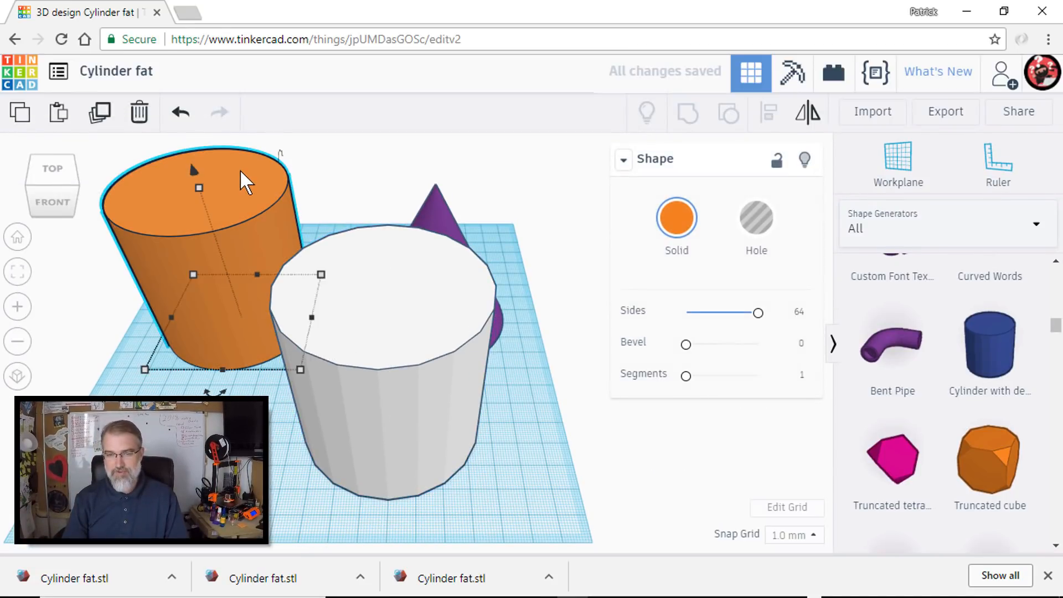
{"action": "left_click", "coordinate": [447, 323]}
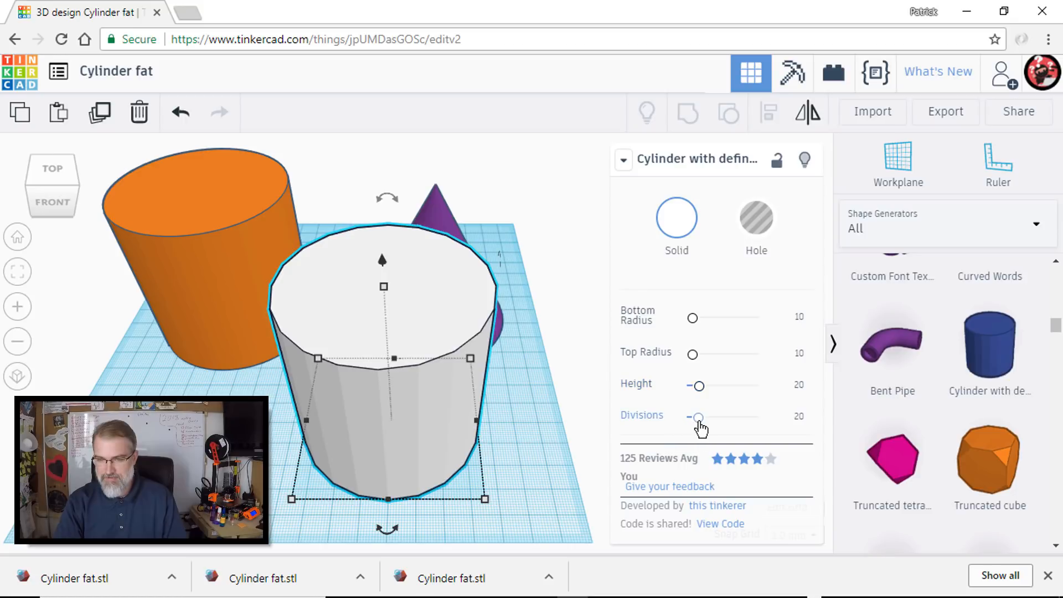
{"action": "left_click_drag", "start_coordinate": [696, 419], "coordinate": [770, 419]}
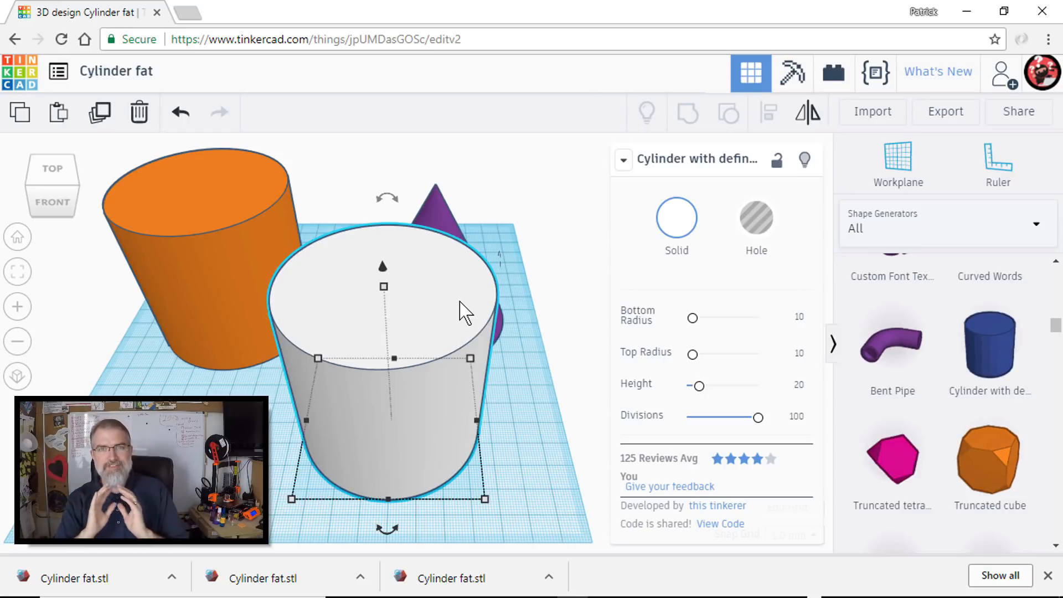
{"action": "left_click", "coordinate": [536, 364]}
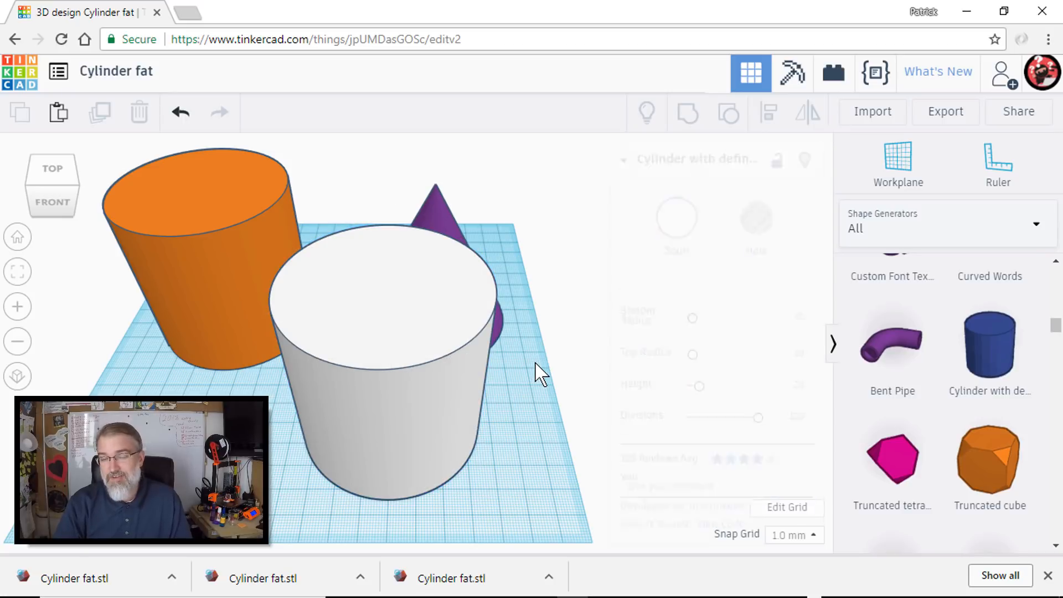
{"action": "left_click", "coordinate": [434, 312]}
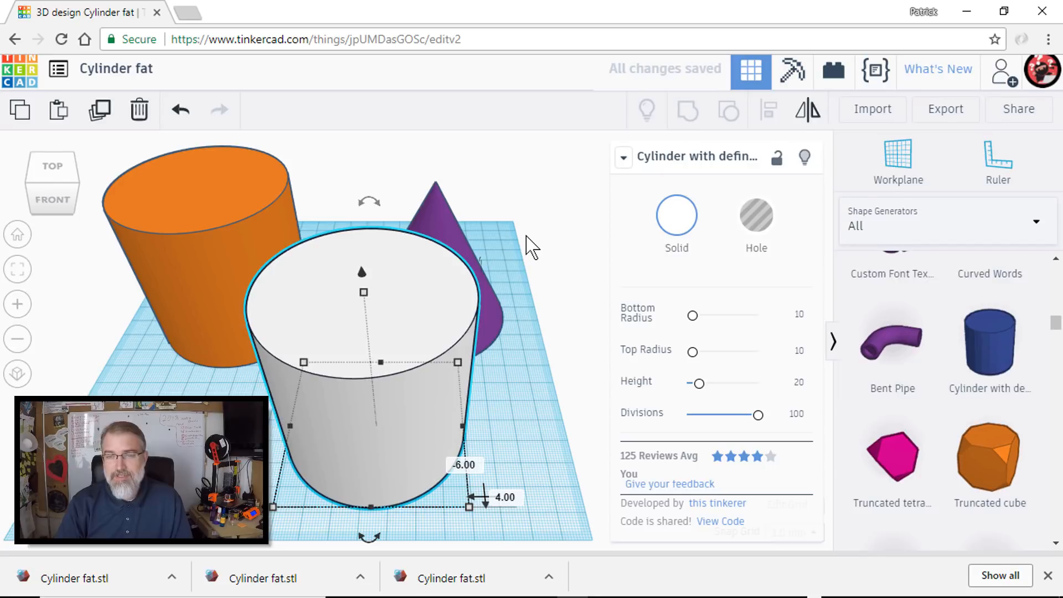
{"action": "left_click", "coordinate": [601, 211]}
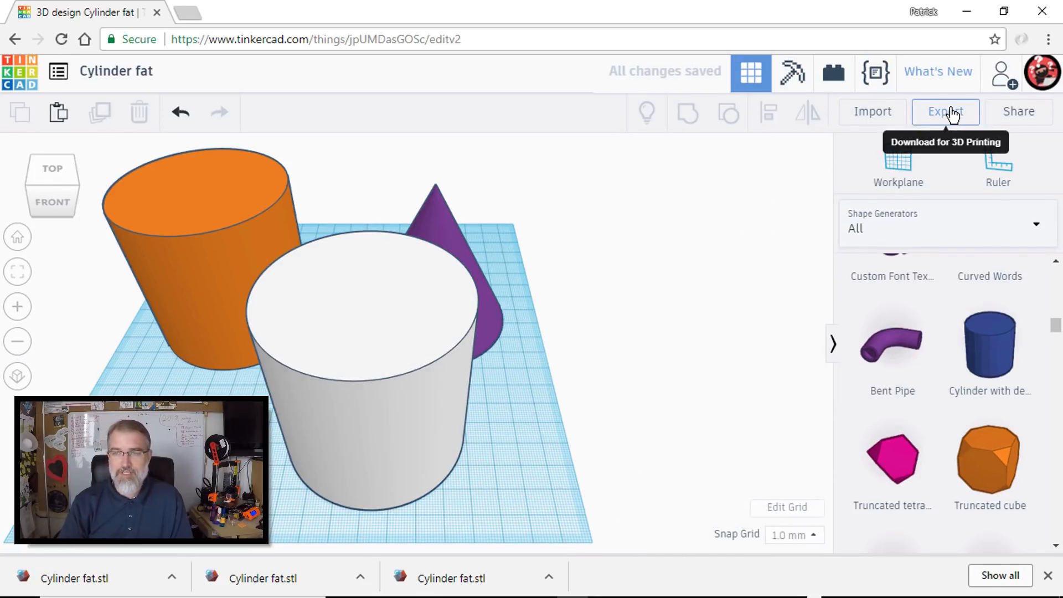
- Export only the white cylinder as an STL file and show the download in its folder
{"action": "left_click", "coordinate": [367, 274]}
{"action": "left_click", "coordinate": [935, 115]}
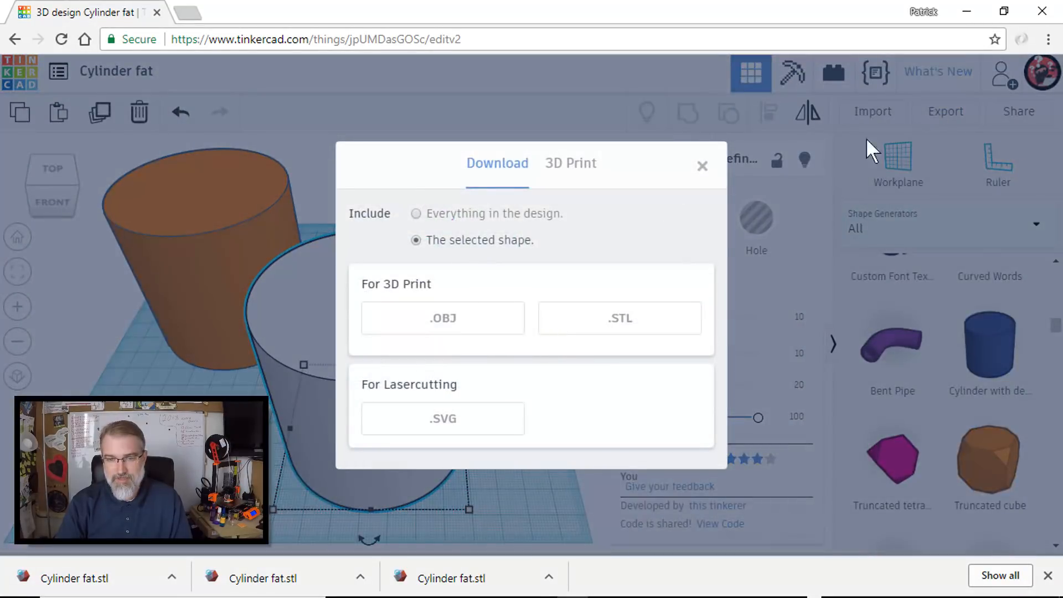
{"action": "left_click", "coordinate": [616, 321]}
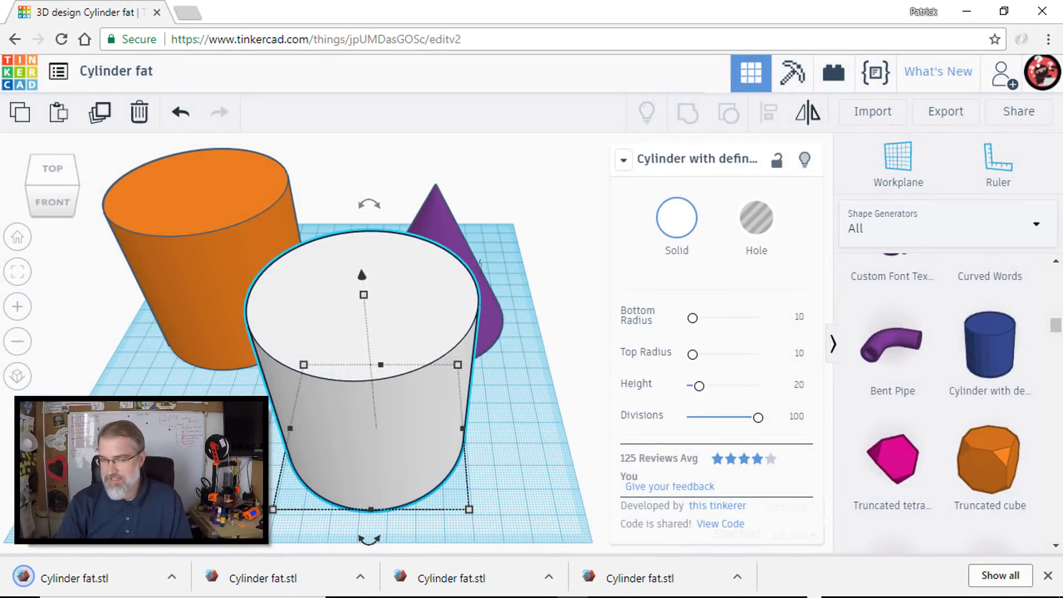
{"action": "left_click", "coordinate": [172, 576]}
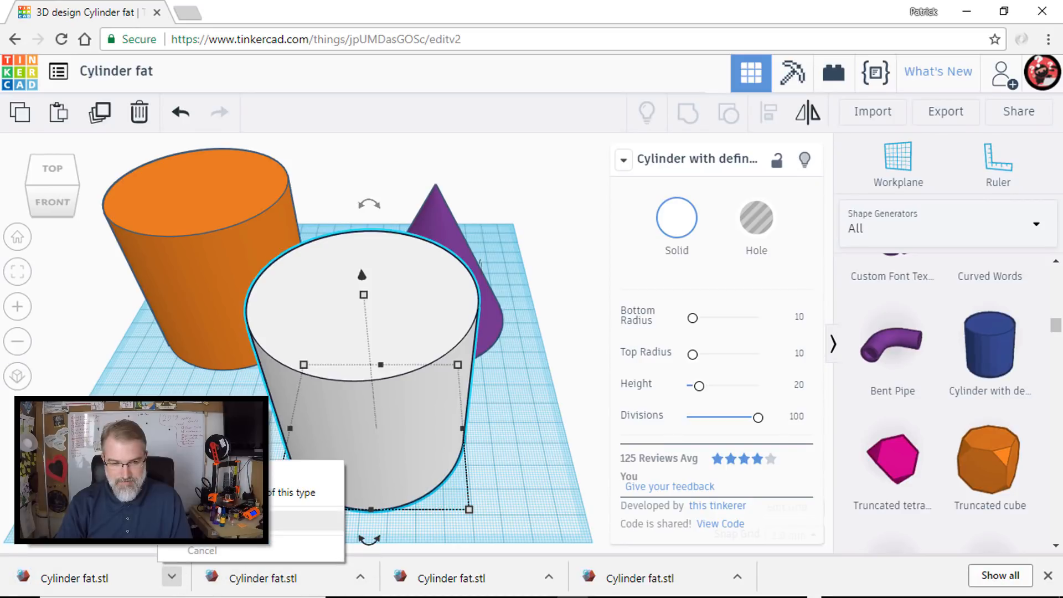
{"action": "left_click", "coordinate": [213, 521]}
{"action": "left_click_drag", "start_coordinate": [1062, 244], "coordinate": [873, 82]}
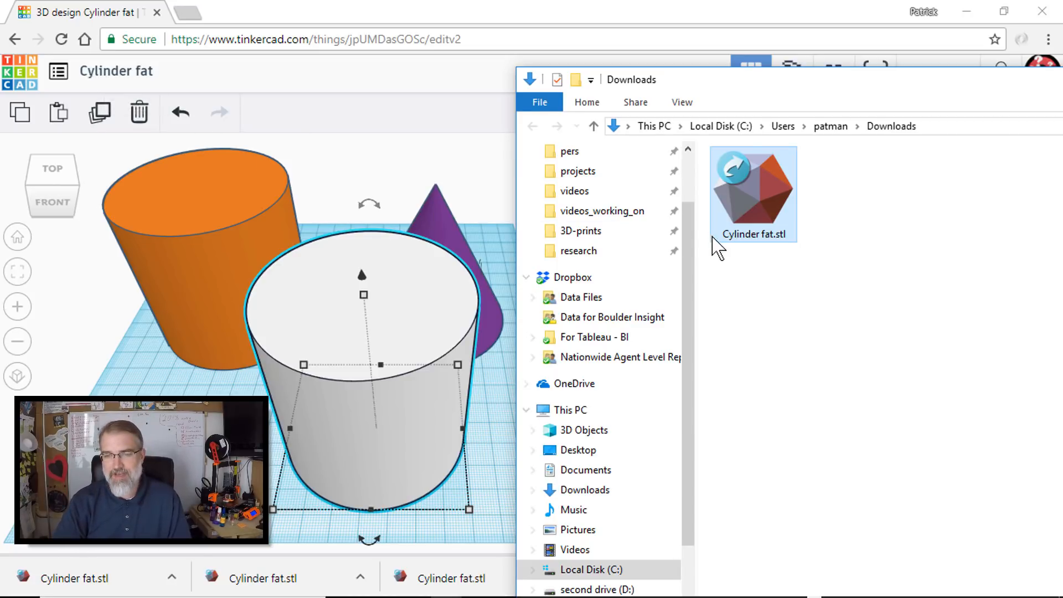
- Rename the downloaded file "Cylinder fat.stl" as "Cylinder-100-sides.stl"
{"action": "left_click", "coordinate": [770, 237]}
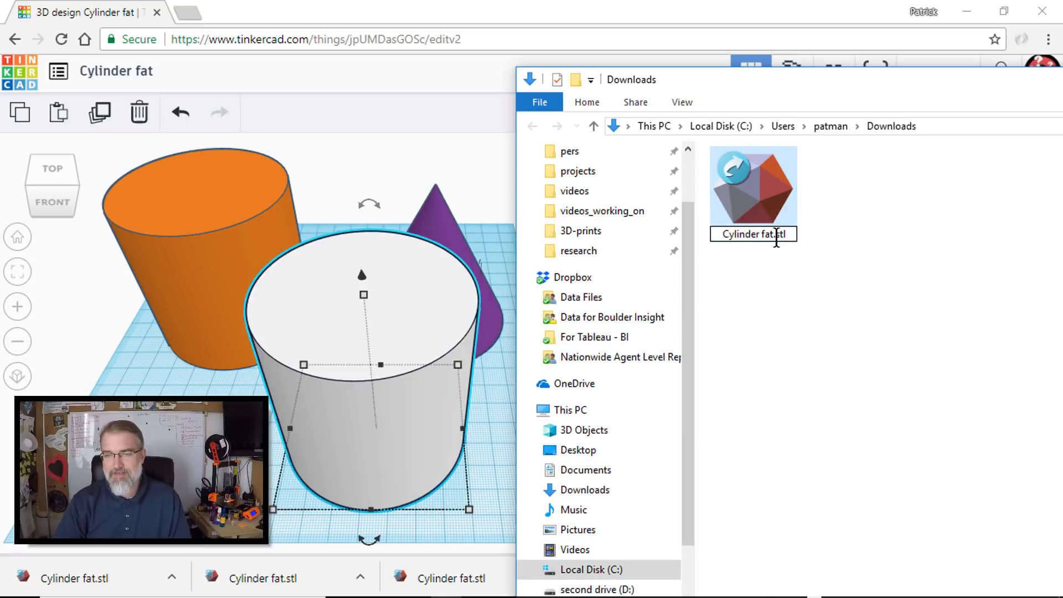
{"action": "key", "text": "BackSpace"}
{"action": "key", "text": "BackSpace"}
{"action": "key", "text": "BackSpace"}
{"action": "key", "text": "BackSpace"}
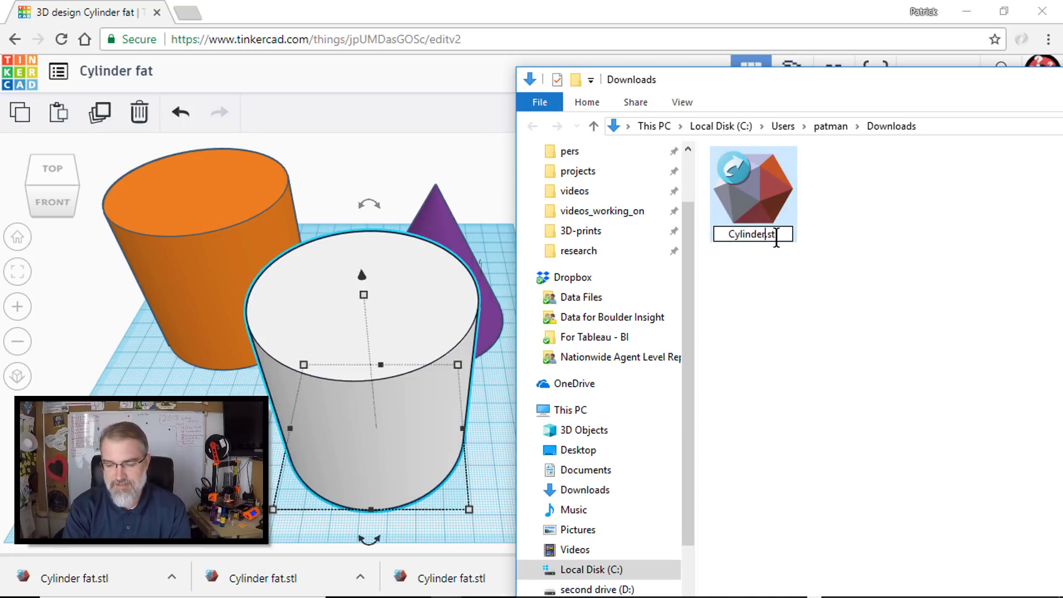
{"action": "type", "text": "-100-dies"}
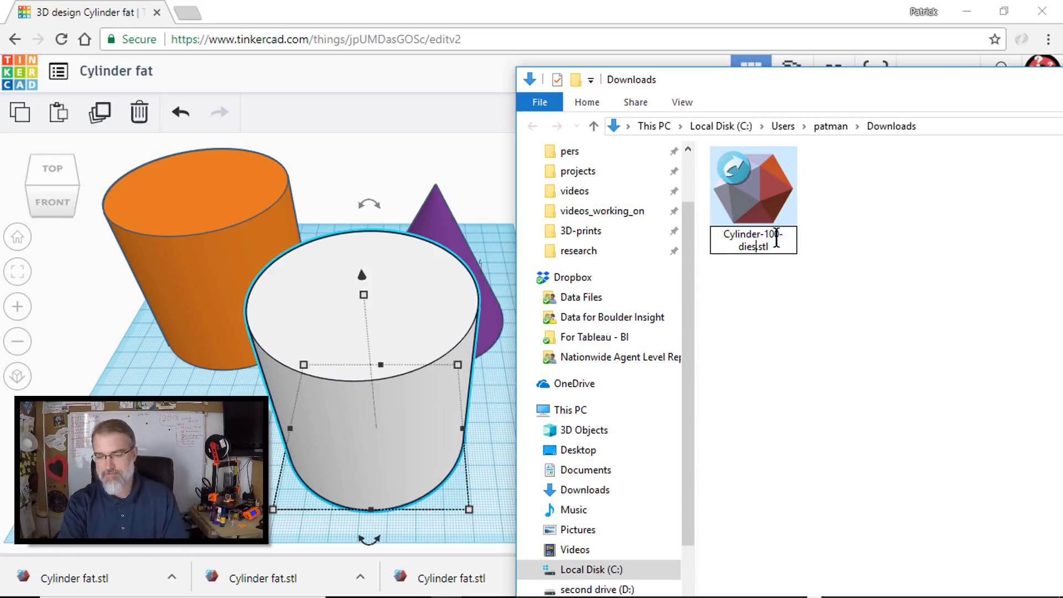
{"action": "key", "text": "BackSpace"}
{"action": "type", "text": "sides"}
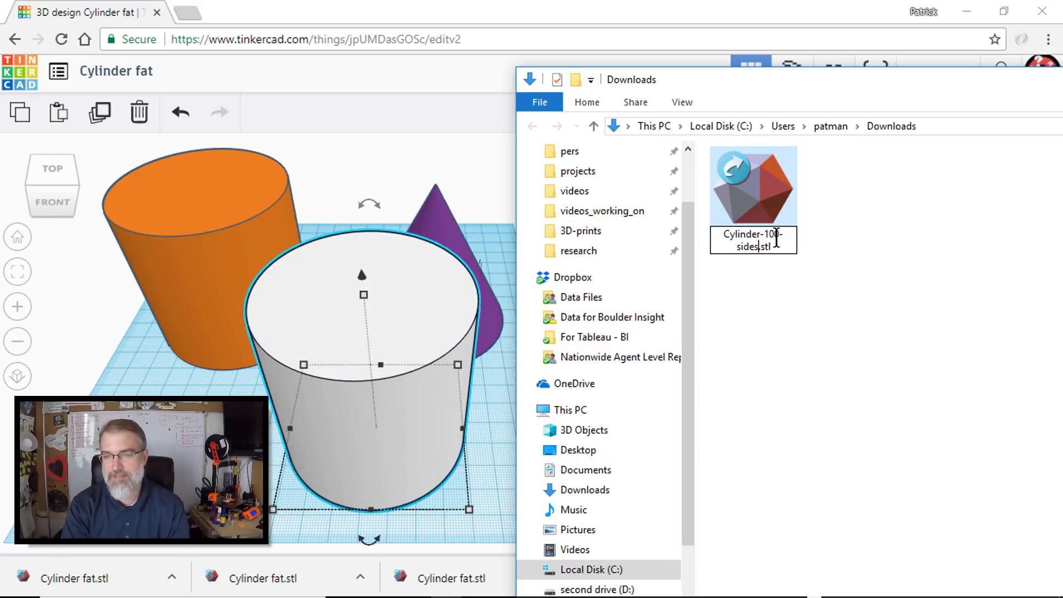
{"action": "key", "text": "Return"}
- Export only the orange cylinder as an STL file
{"action": "left_click", "coordinate": [220, 212]}
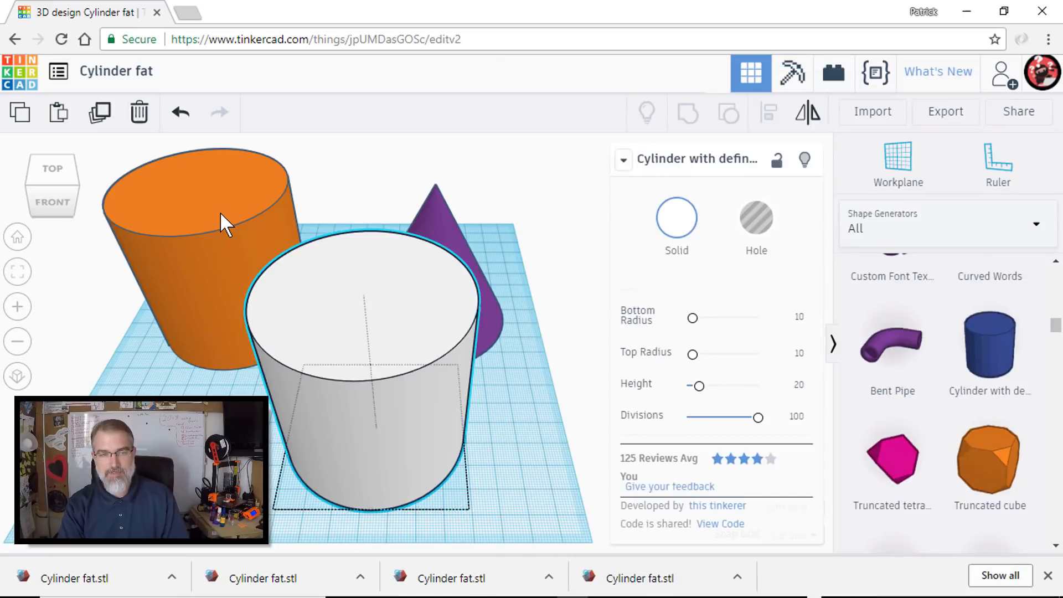
{"action": "left_click", "coordinate": [944, 114]}
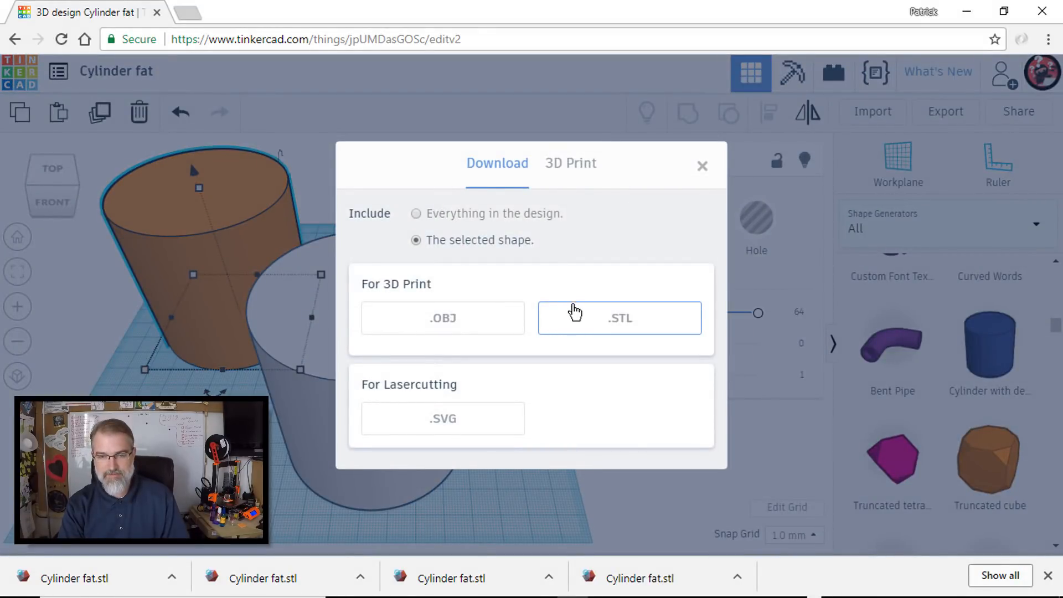
{"action": "left_click", "coordinate": [576, 314]}
- Switch to the Downloads folder and rename the new "Cylinder fat.stl" as "Cylinder-64-sides.stl"
{"action": "key", "text": "alt+Tab"}
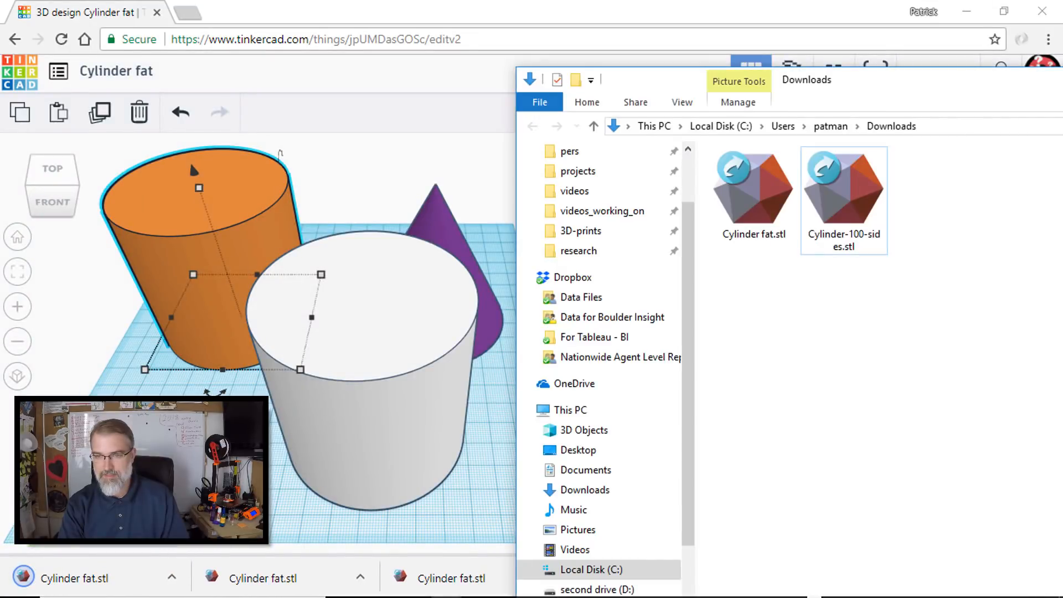
{"action": "left_click", "coordinate": [768, 239]}
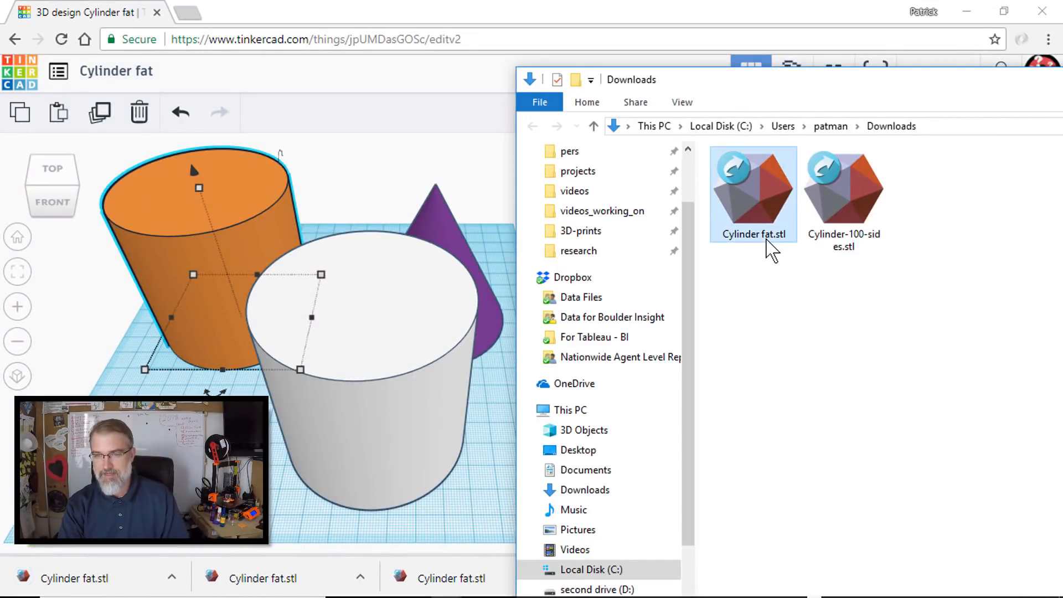
{"action": "left_click", "coordinate": [773, 238]}
{"action": "left_click", "coordinate": [776, 239]}
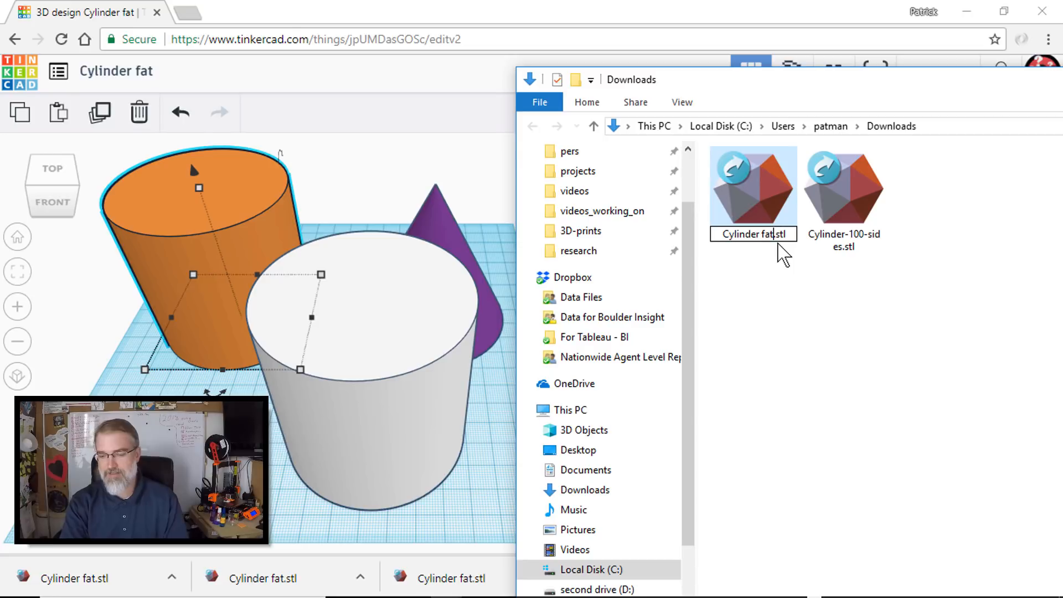
{"action": "key", "text": "BackSpace"}
{"action": "key", "text": "BackSpace"}
{"action": "key", "text": "BackSpace"}
{"action": "key", "text": "BackSpace"}
{"action": "type", "text": "-s"}
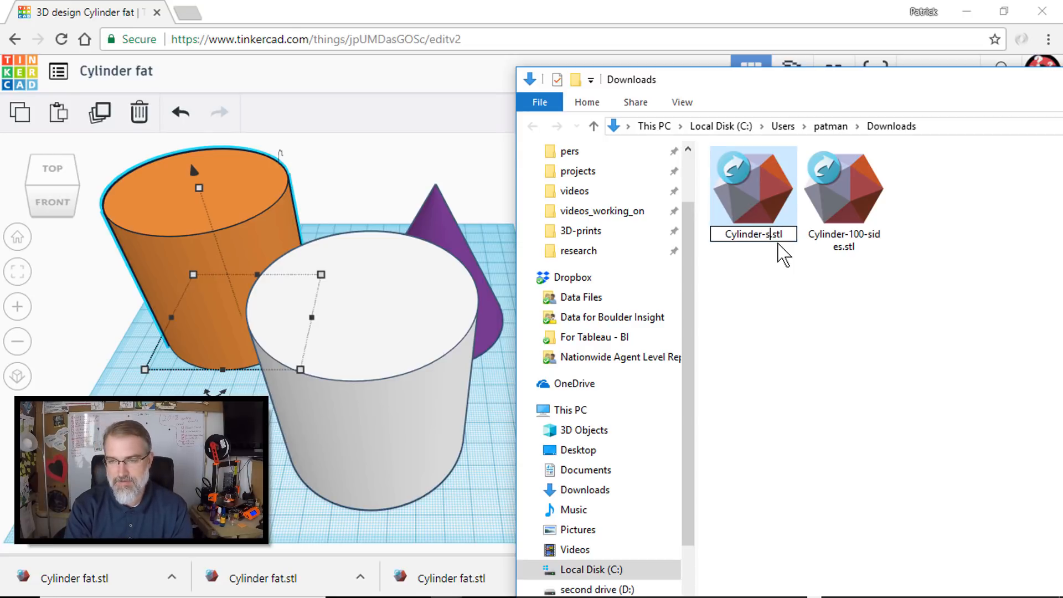
{"action": "key", "text": "BackSpace"}
{"action": "type", "text": "64-sides"}
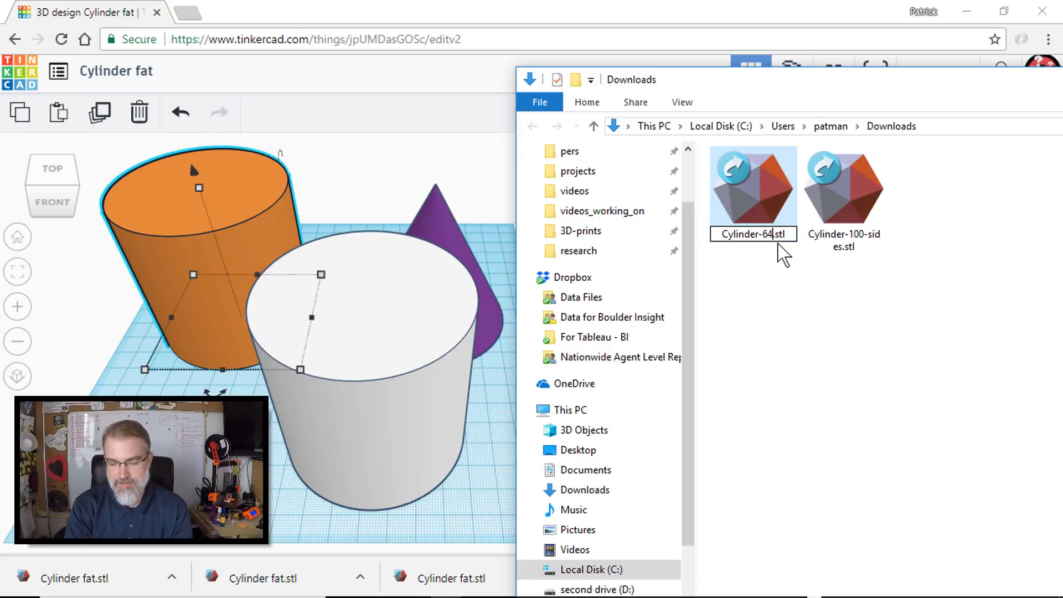
{"action": "key", "text": "Return"}
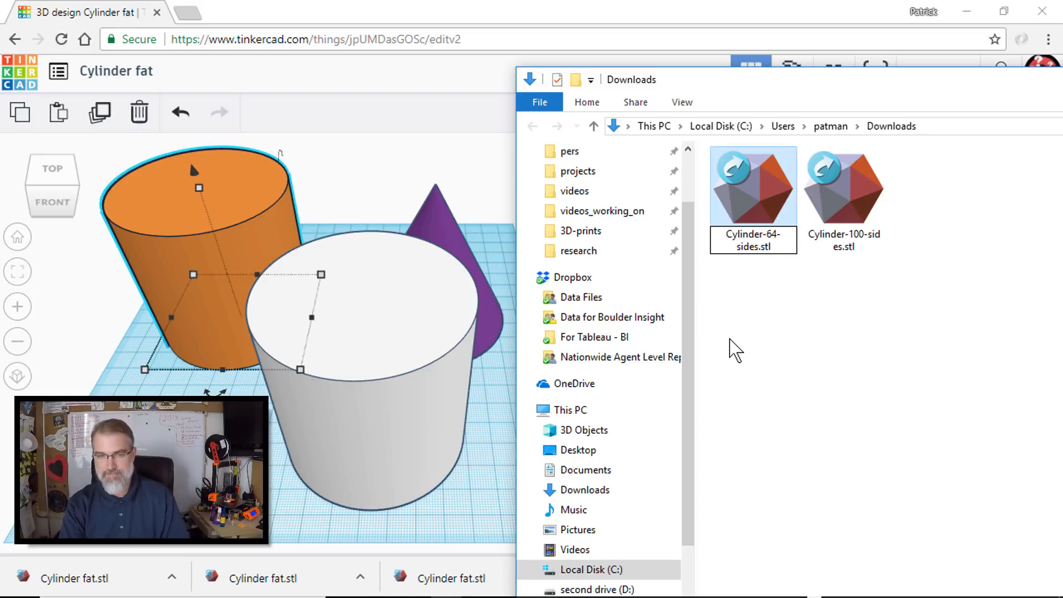
- Export only the purple cone as an STL file
{"action": "left_click", "coordinate": [447, 218]}
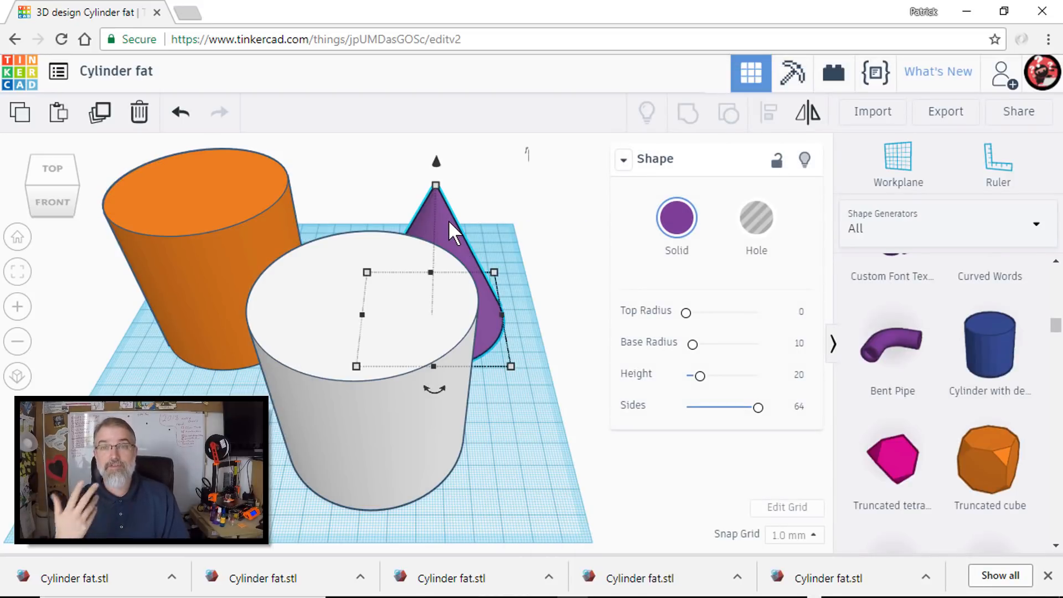
{"action": "left_click", "coordinate": [946, 112]}
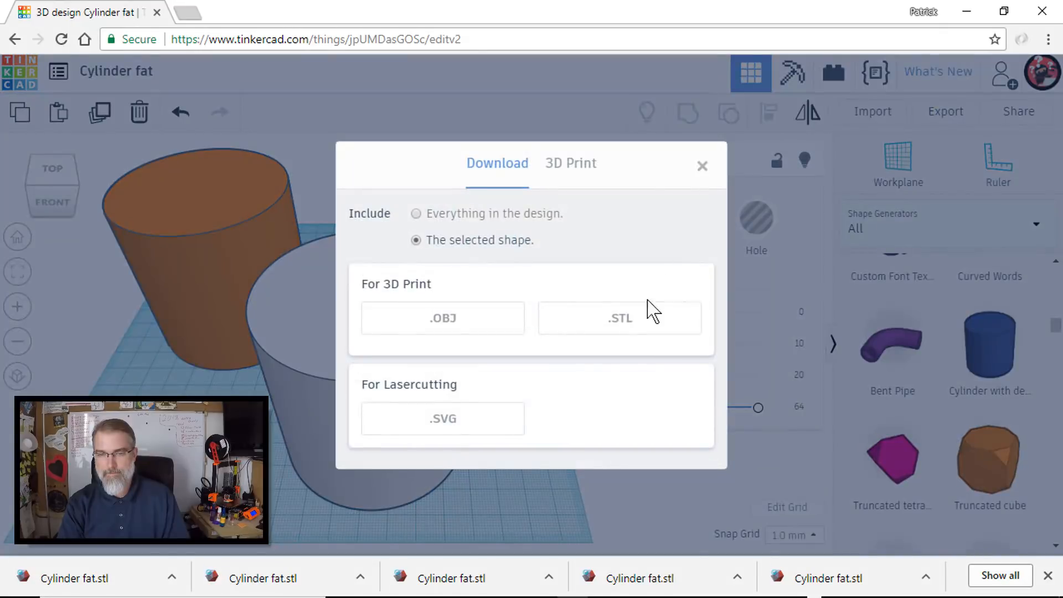
{"action": "left_click", "coordinate": [640, 319]}
- Switch to the Downloads folder and rename the cone's "Cylinder fat.stl" as "cone-64-sides.stl"
{"action": "key", "text": "alt+Tab"}
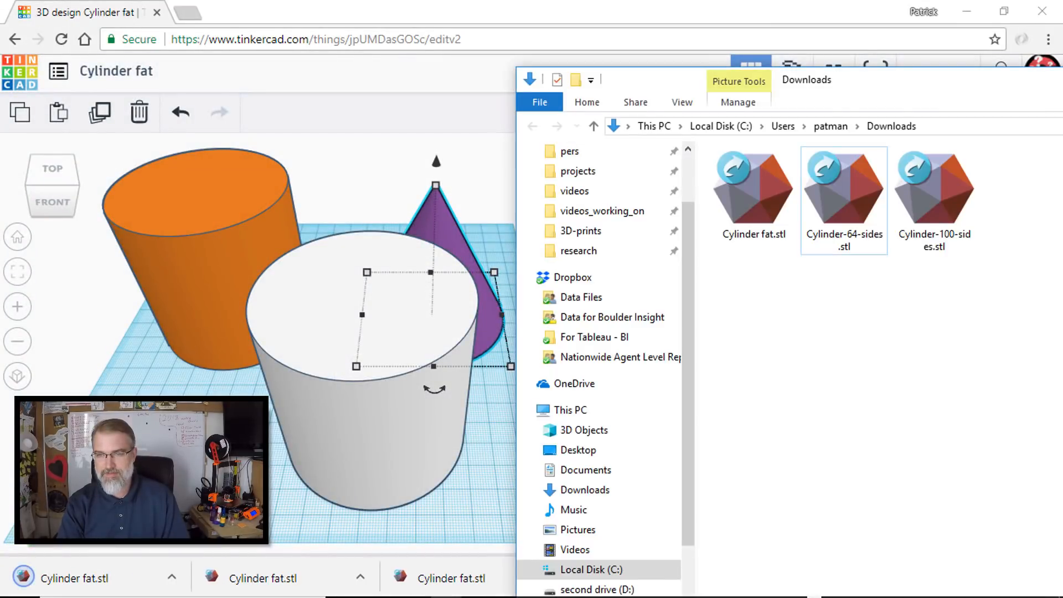
{"action": "left_click", "coordinate": [769, 248]}
{"action": "left_click", "coordinate": [765, 235]}
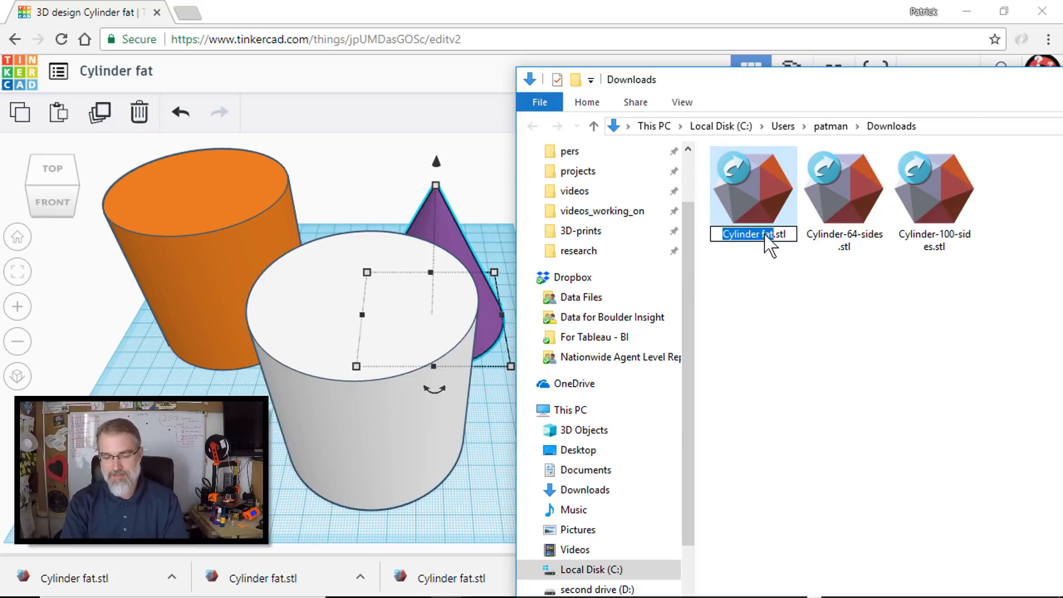
{"action": "type", "text": "cone-"}
{"action": "type", "text": "54-sides"}
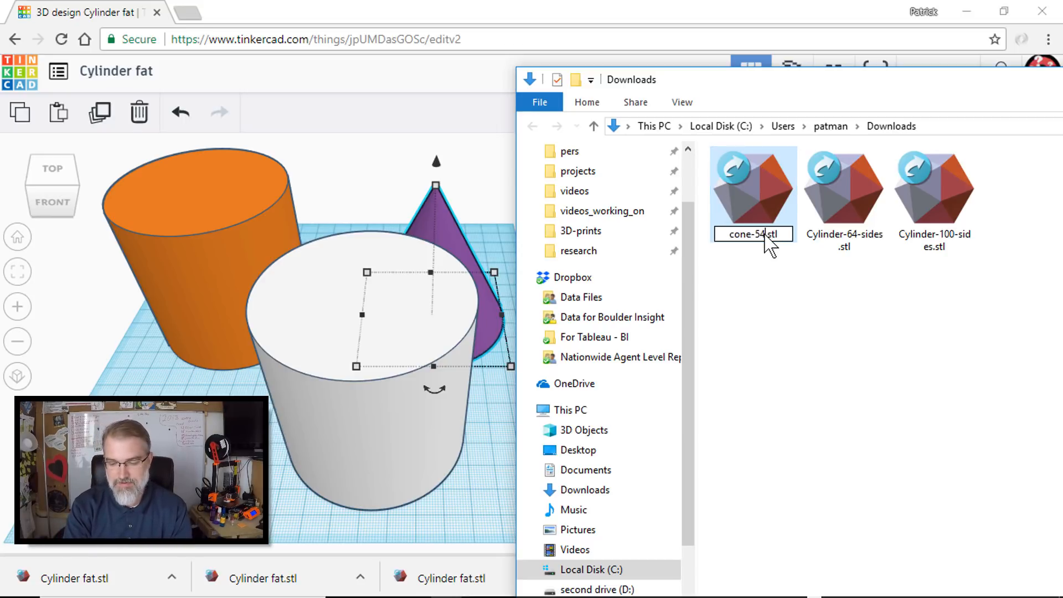
{"action": "key", "text": "BackSpace"}
{"action": "key", "text": "BackSpace"}
{"action": "key", "text": "BackSpace"}
{"action": "key", "text": "BackSpace"}
{"action": "key", "text": "BackSpace"}
{"action": "key", "text": "BackSpace"}
{"action": "key", "text": "BackSpace"}
{"action": "key", "text": "BackSpace"}
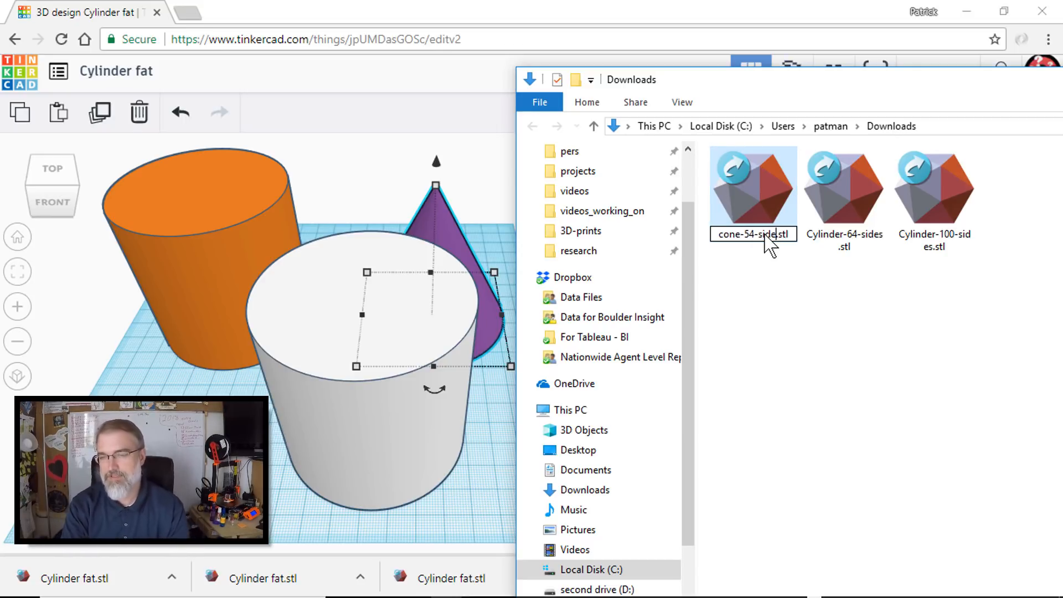
{"action": "type", "text": "64-sides"}
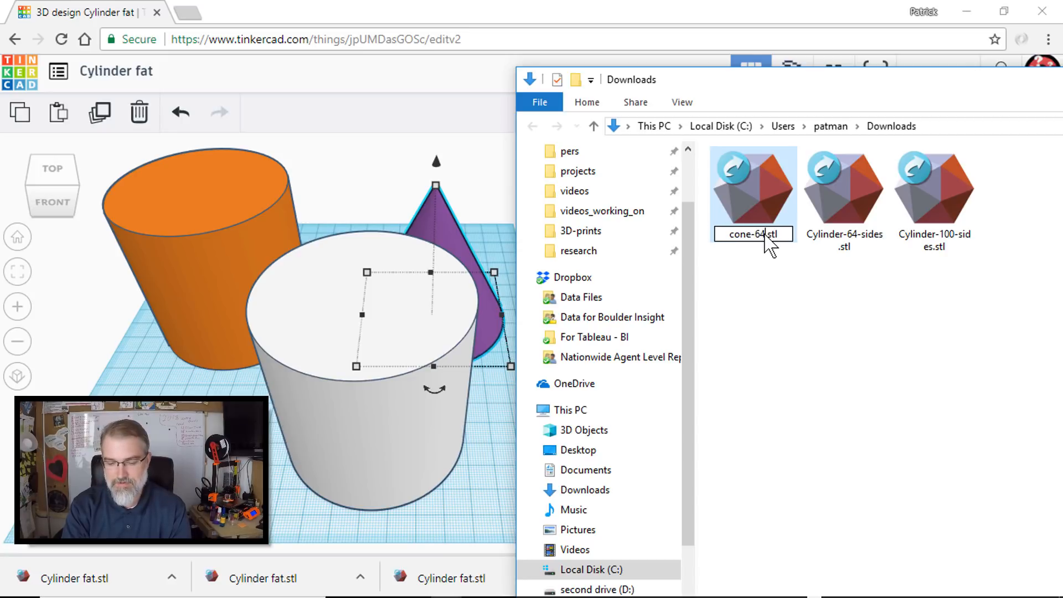
{"action": "left_click", "coordinate": [861, 335]}
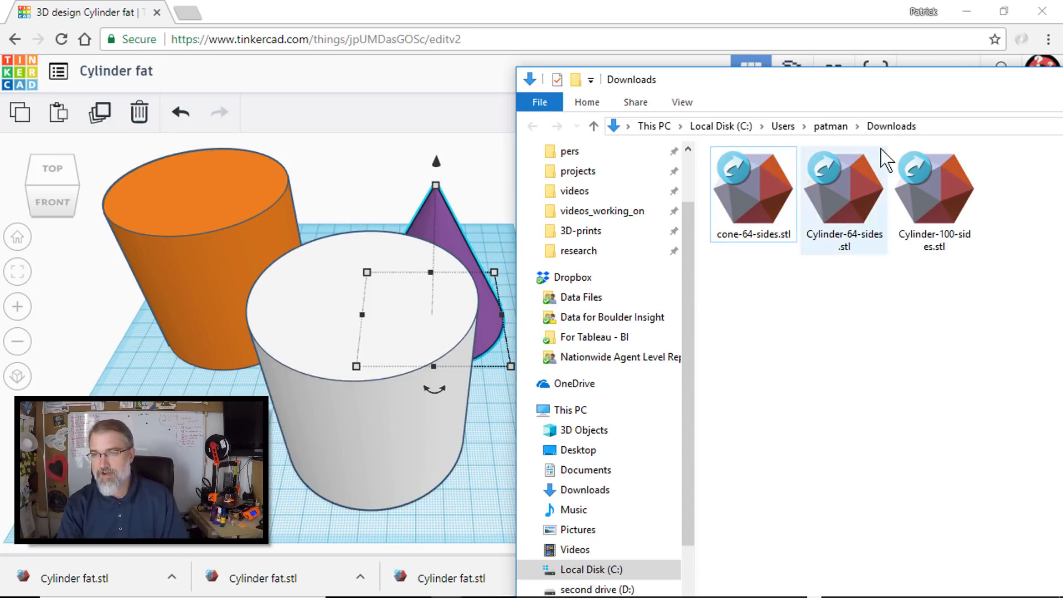
- Move the Downloads window aside, switch to PrusaControl and load cone-64-sides.stl onto the print bed
{"action": "left_click_drag", "start_coordinate": [957, 76], "coordinate": [1062, 47]}
{"action": "key", "text": "super"}
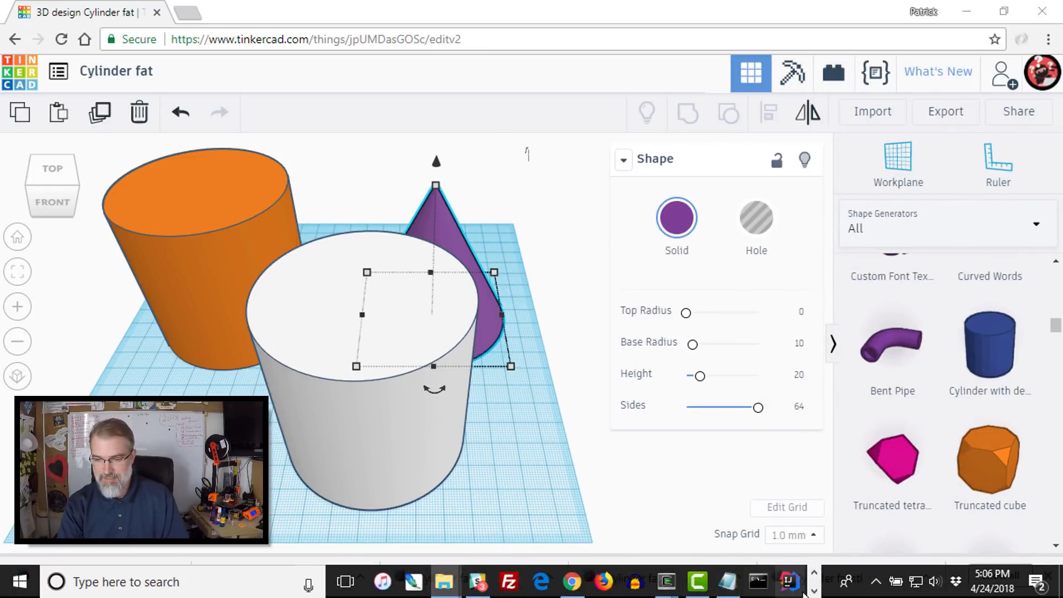
{"action": "left_click", "coordinate": [815, 591]}
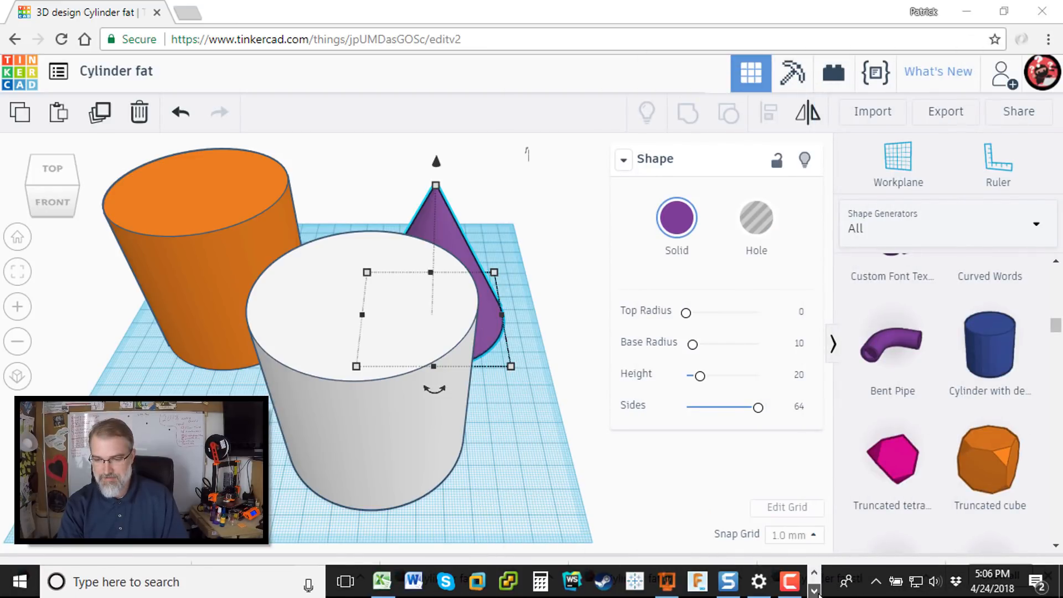
{"action": "left_click", "coordinate": [668, 584]}
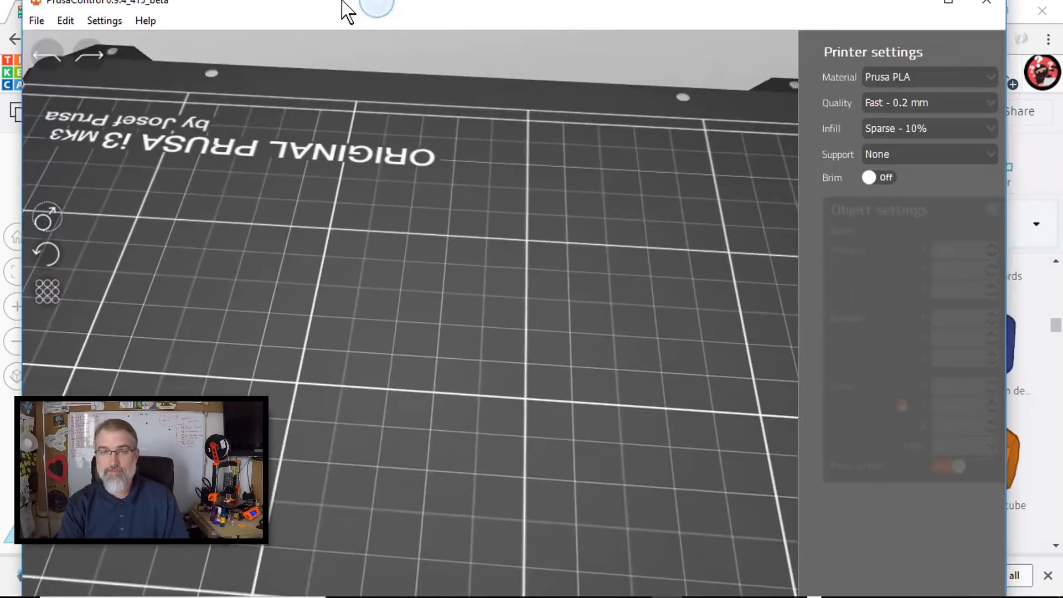
{"action": "left_click_drag", "start_coordinate": [342, 1], "coordinate": [343, 1]}
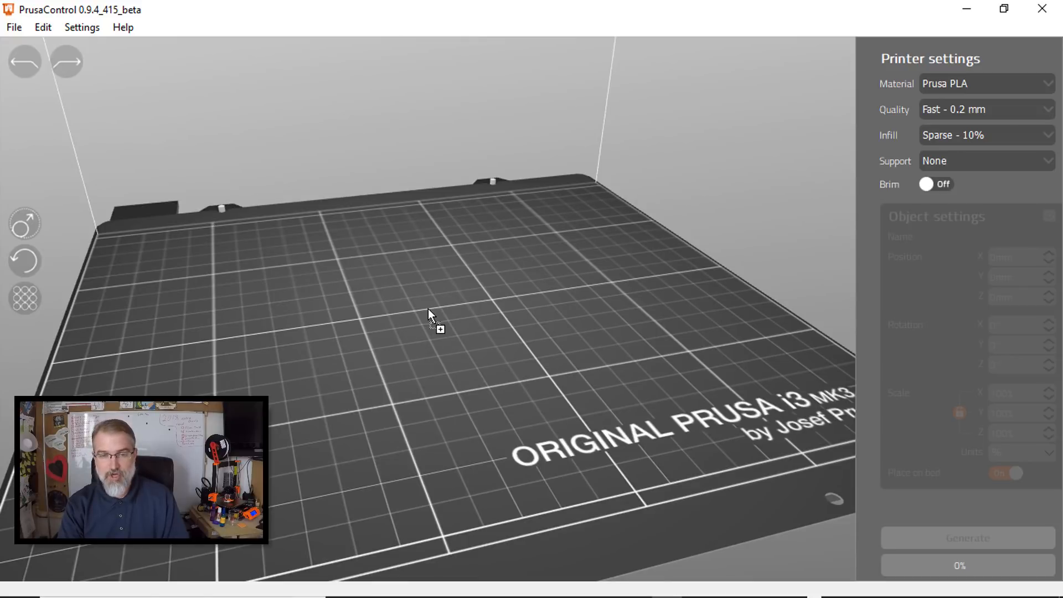
{"action": "left_click_drag", "start_coordinate": [428, 308], "coordinate": [427, 308]}
- Move the 64-sided cone sideways on the bed to about X -23 mm, Y -2 mm
{"action": "right_click_drag", "start_coordinate": [586, 369], "coordinate": [538, 388]}
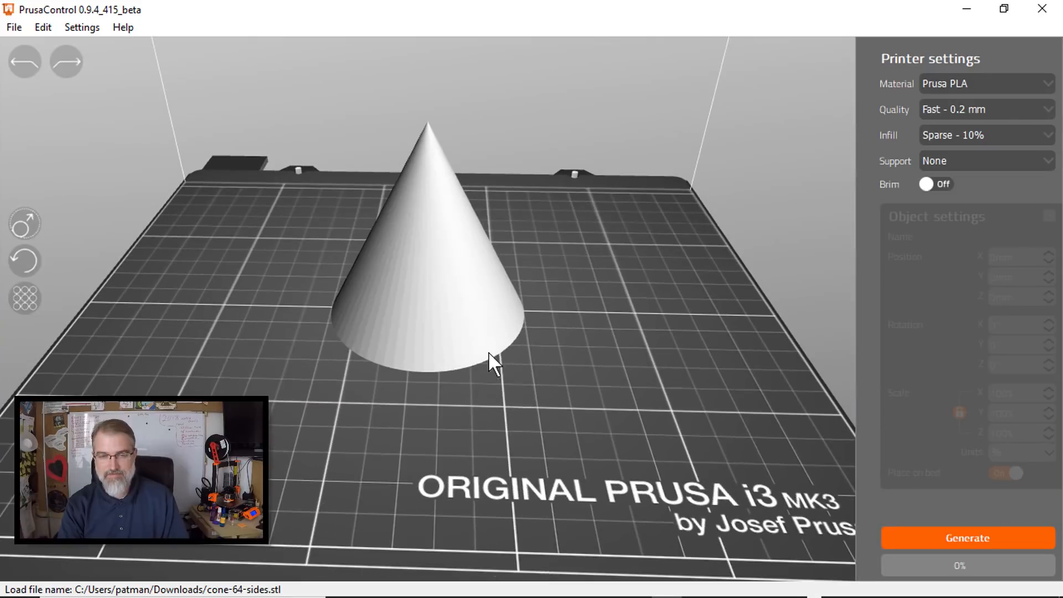
{"action": "left_click_drag", "start_coordinate": [464, 303], "coordinate": [407, 304]}
{"action": "left_click", "coordinate": [561, 370]}
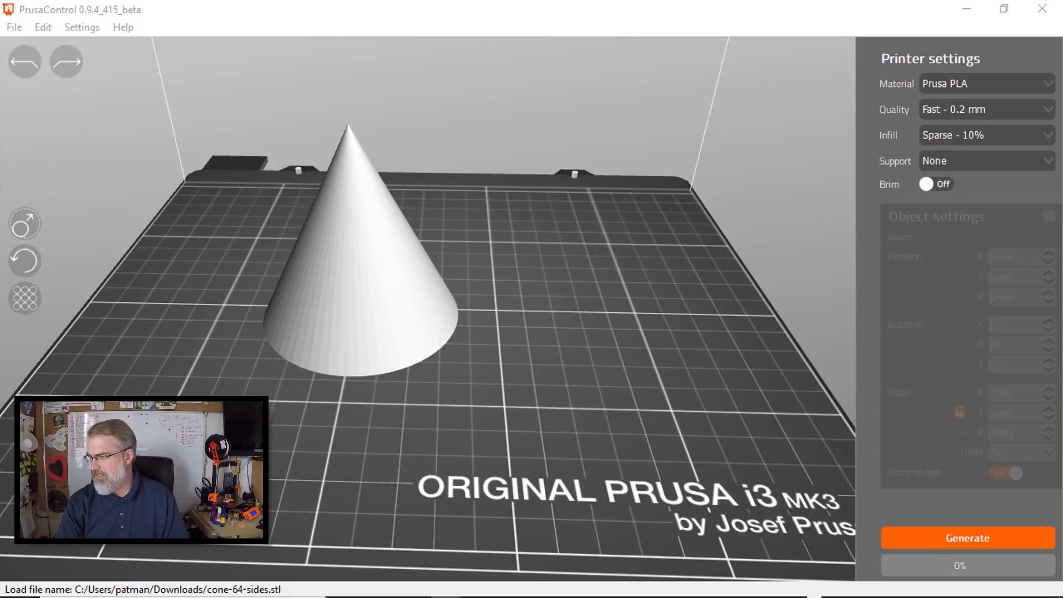
- Load cone.stl beside the 64-sided cone to compare their surfaces, and delete it from the bed
{"action": "left_click_drag", "start_coordinate": [645, 425], "coordinate": [554, 291]}
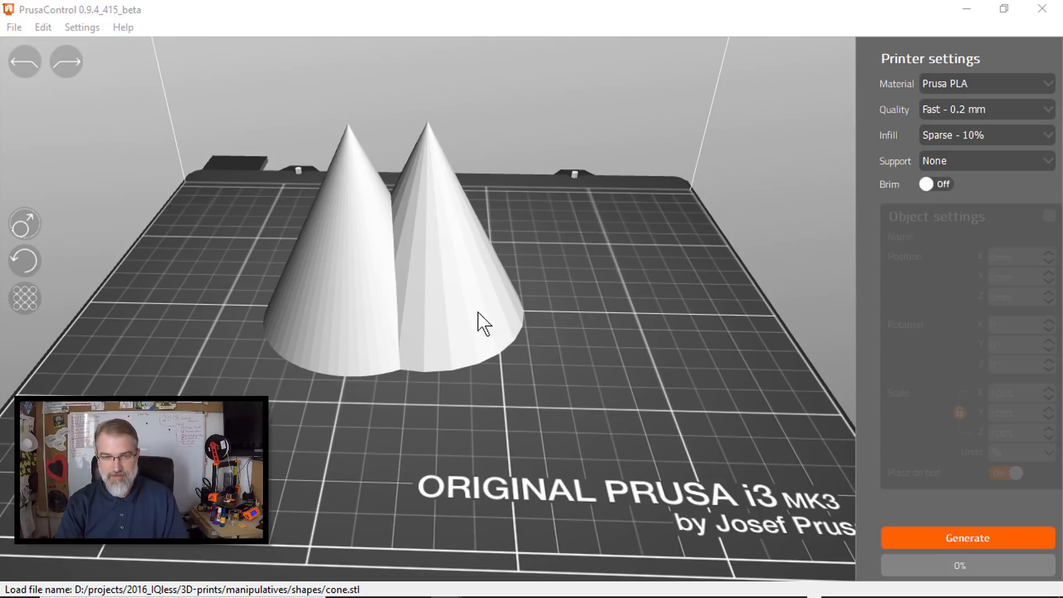
{"action": "left_click_drag", "start_coordinate": [477, 321], "coordinate": [609, 297]}
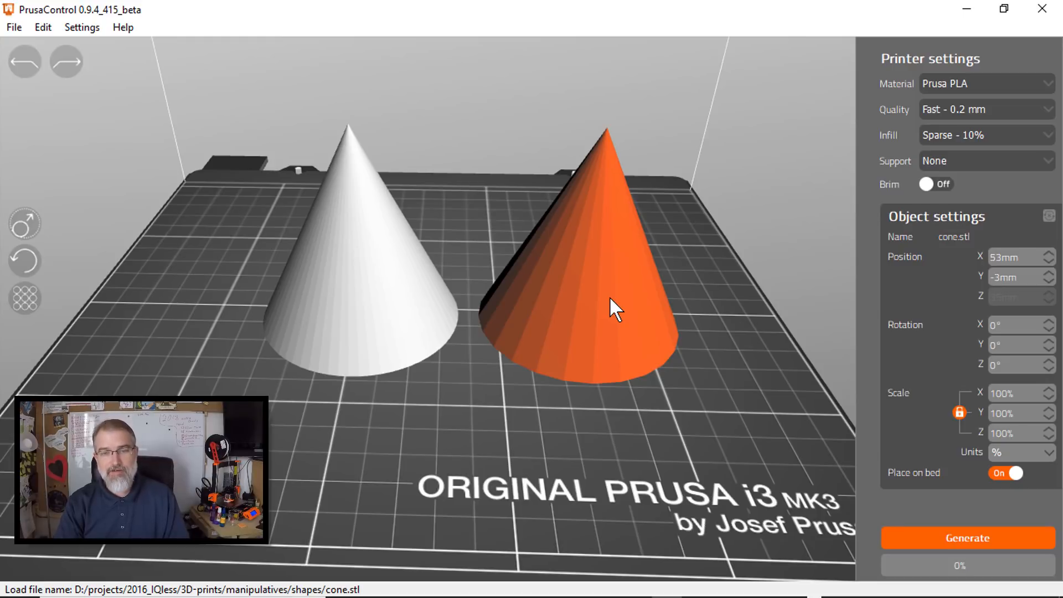
{"action": "left_click", "coordinate": [609, 297]}
{"action": "left_click", "coordinate": [609, 297]}
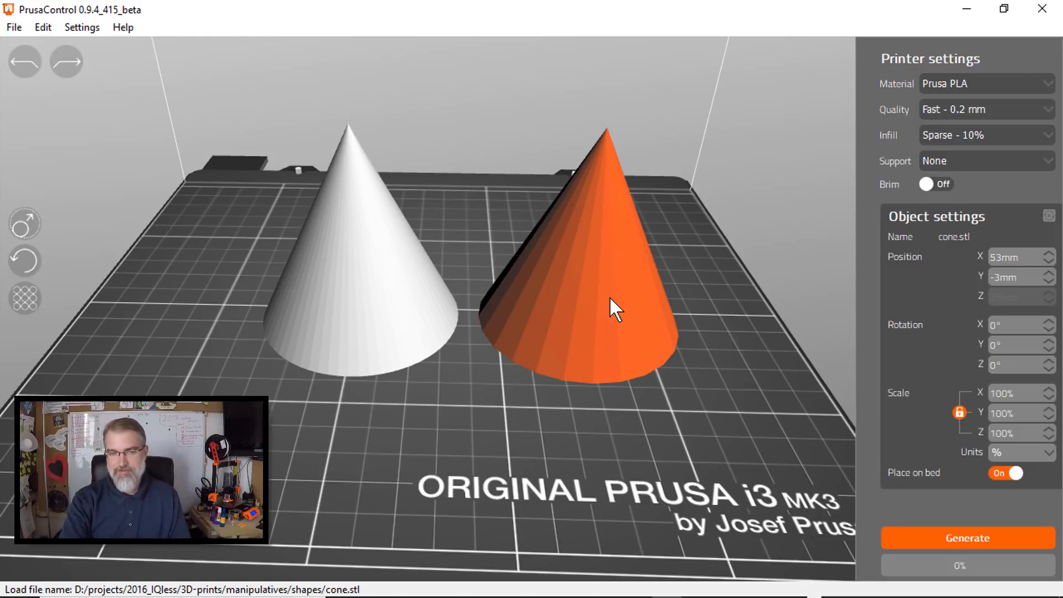
{"action": "key", "text": "Delete"}
- Generate the G-code for the 64-sided cone with Sparse - 10% infill and preview its first layers
{"action": "left_click", "coordinate": [376, 285]}
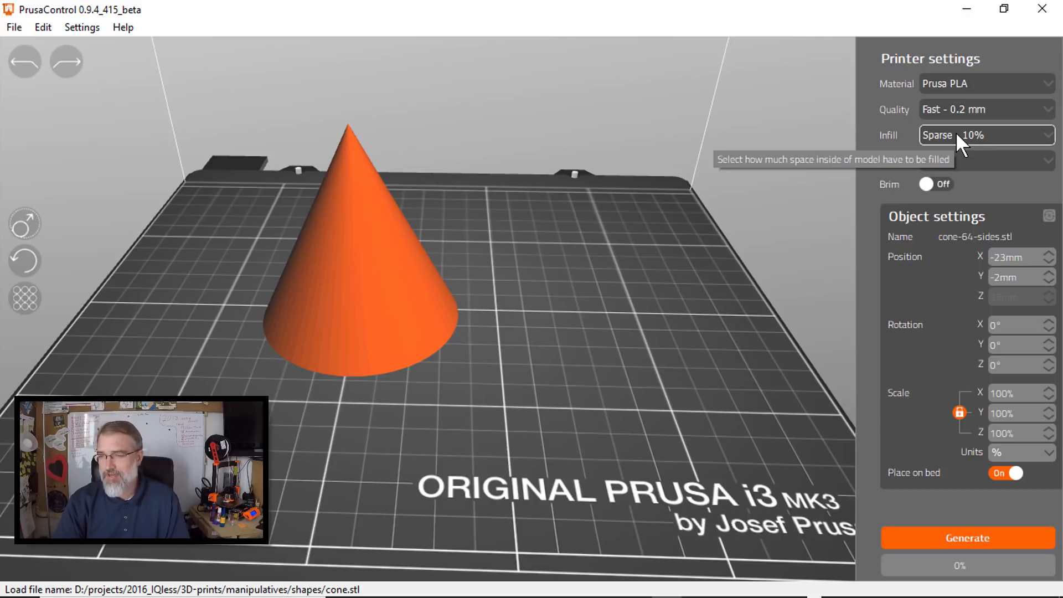
{"action": "left_click", "coordinate": [942, 531]}
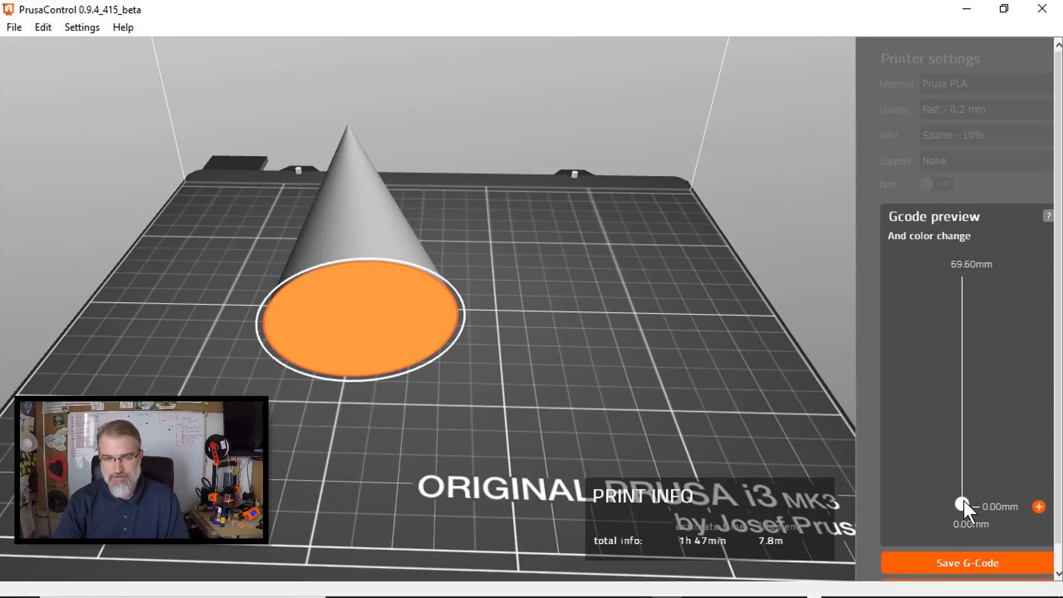
{"action": "left_click_drag", "start_coordinate": [962, 504], "coordinate": [956, 543]}
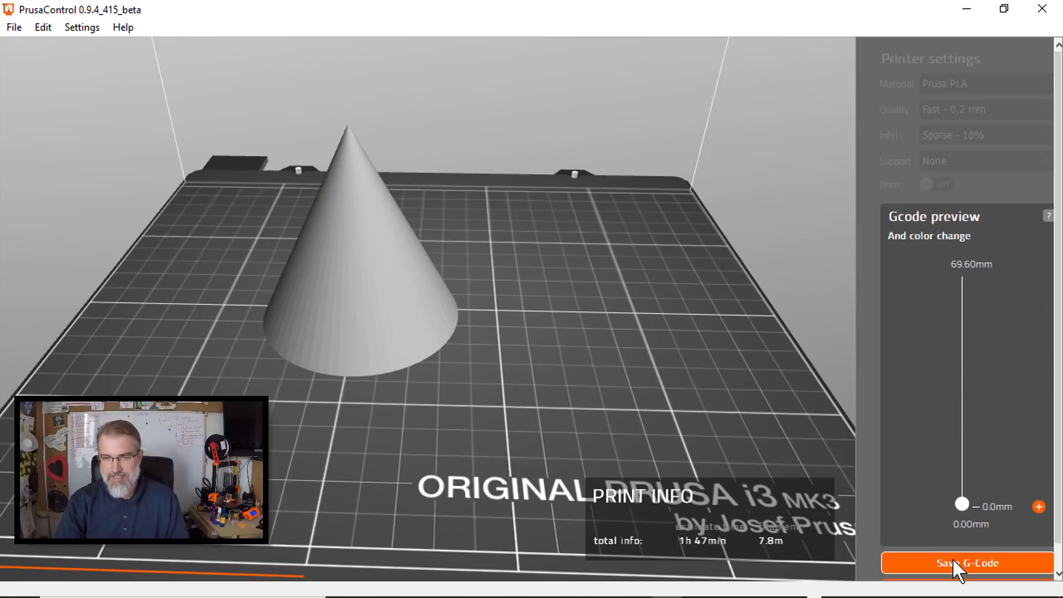
- Save the cone's G-code in the Downloads folder as cone-64-sides_PLA_FAST.gcode
{"action": "left_click", "coordinate": [953, 560]}
{"action": "scroll", "coordinate": [126, 122], "scroll_direction": "up", "scroll_amount": 6}
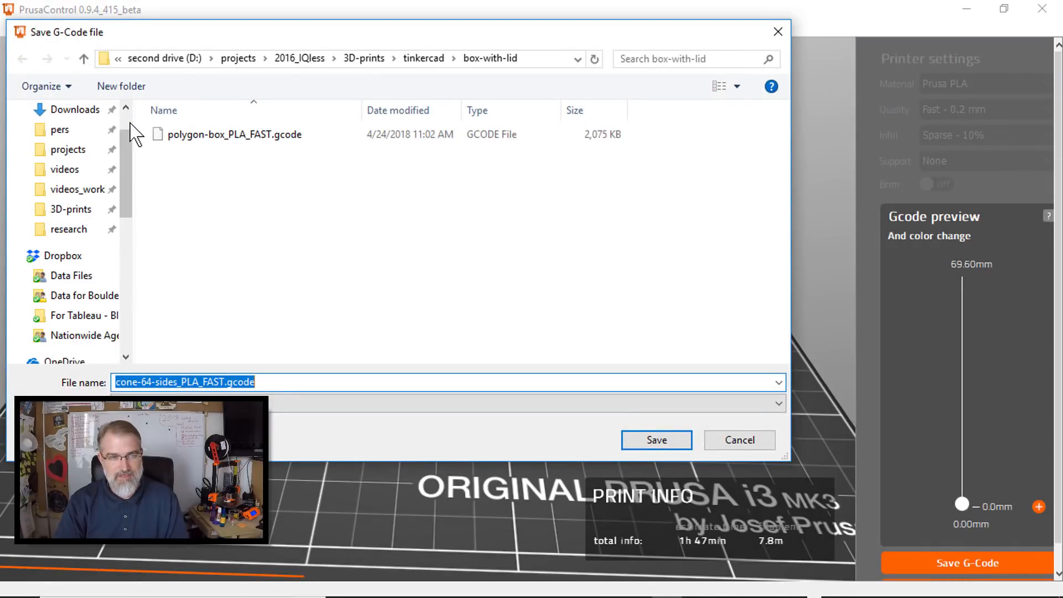
{"action": "left_click", "coordinate": [82, 166]}
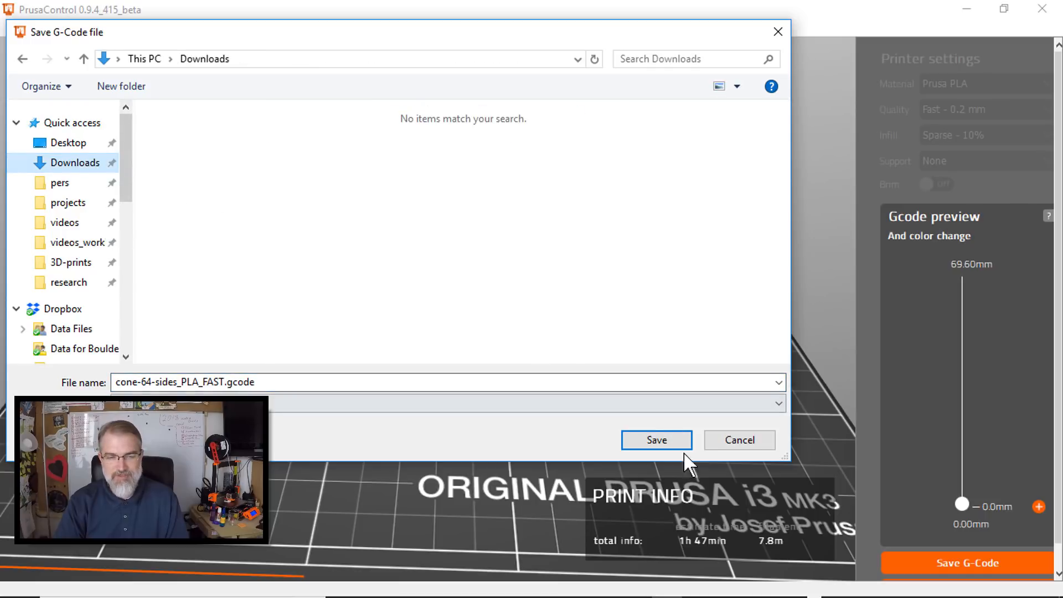
{"action": "left_click", "coordinate": [662, 441]}
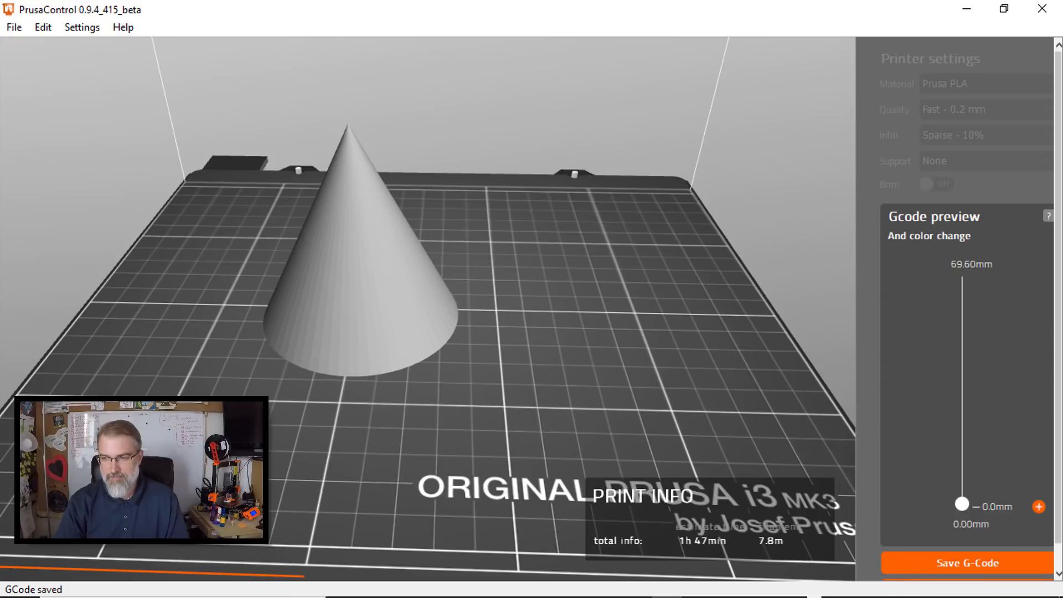
- Leave the G-code preview and delete the 64-sided cone from the bed
{"action": "scroll", "coordinate": [960, 507], "scroll_direction": "down", "scroll_amount": 1}
{"action": "left_click", "coordinate": [953, 571]}
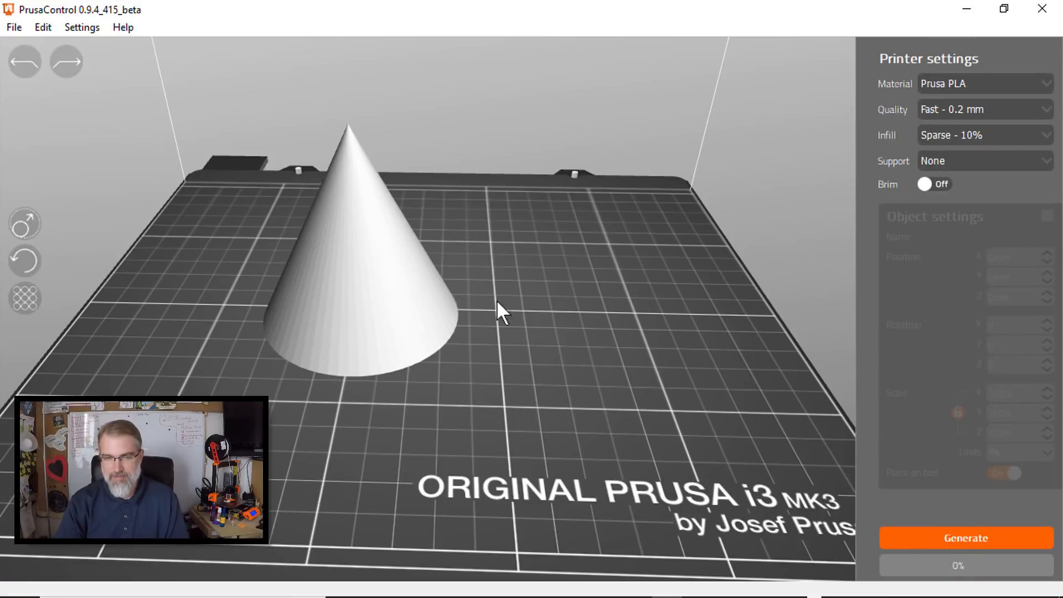
{"action": "left_click", "coordinate": [414, 284]}
{"action": "key", "text": "Delete"}
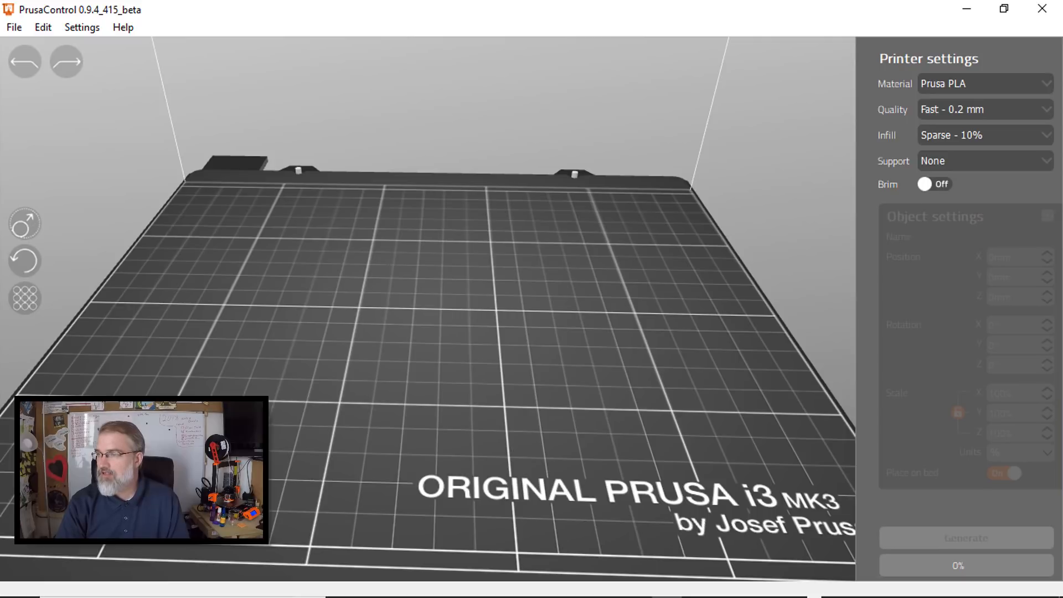
- Load Cylinder-64-sides.stl and shift it off the bed's centre to make room for a second model
{"action": "left_click_drag", "start_coordinate": [0, 255], "coordinate": [326, 256]}
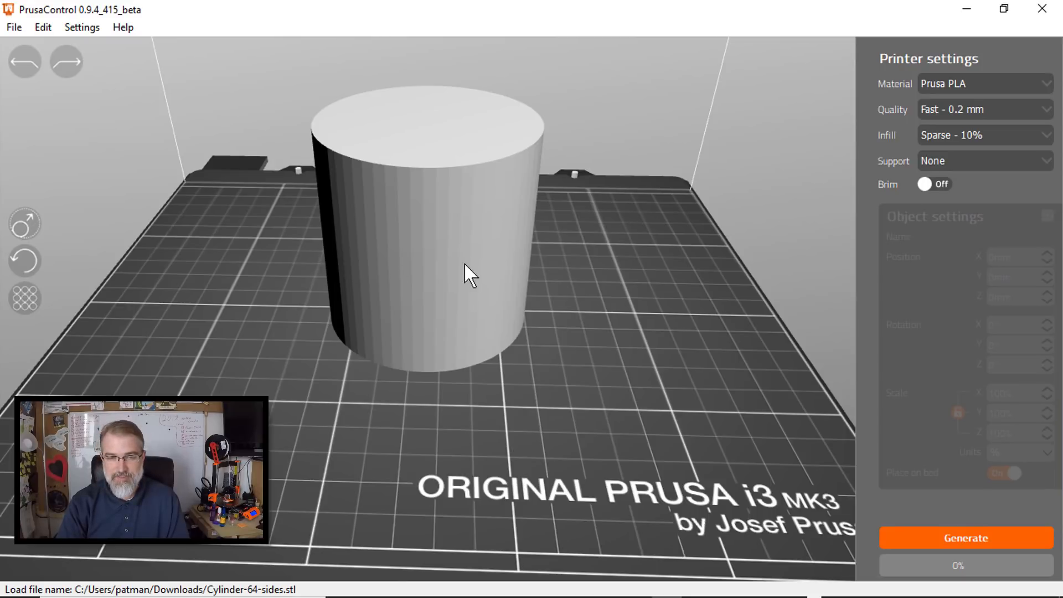
{"action": "left_click_drag", "start_coordinate": [465, 265], "coordinate": [394, 285]}
{"action": "left_click", "coordinate": [490, 287]}
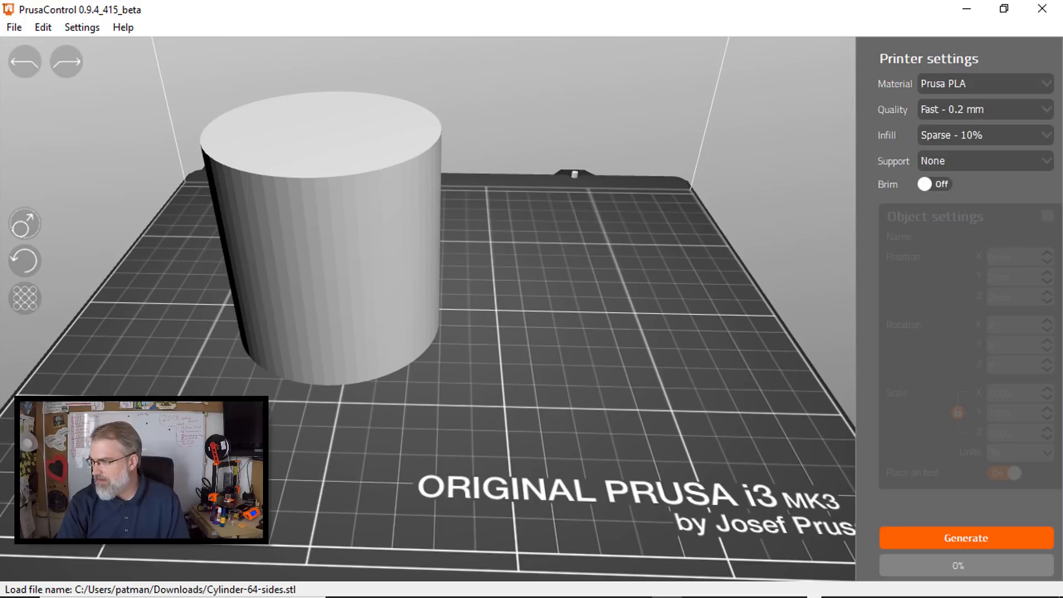
- Load Cylinder-fat.stl beside the 64-sided cylinder to compare their surfaces, and delete it from the bed
{"action": "left_click_drag", "start_coordinate": [553, 381], "coordinate": [572, 307]}
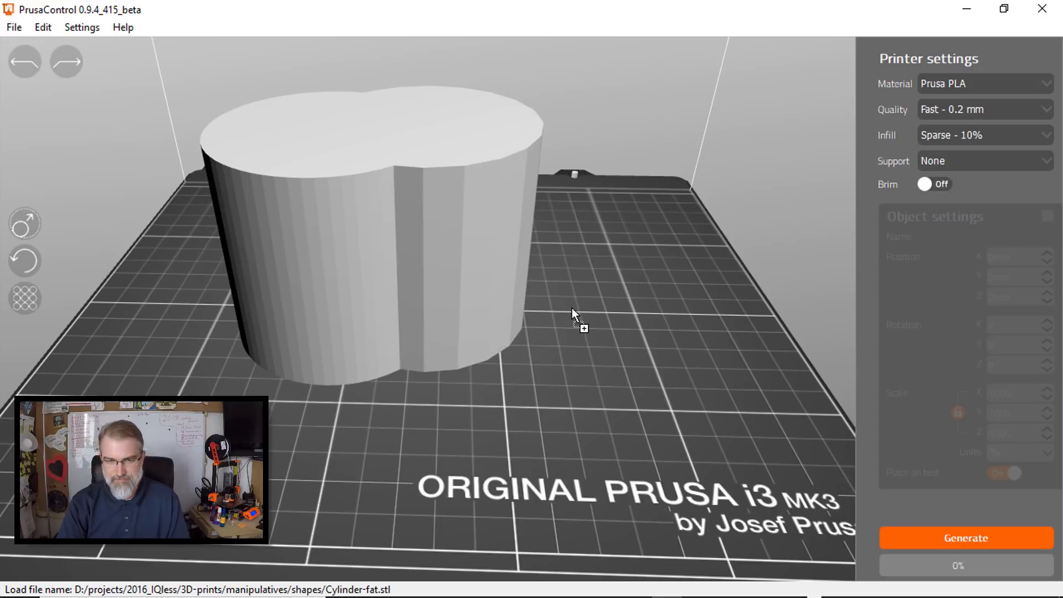
{"action": "left_click_drag", "start_coordinate": [484, 247], "coordinate": [618, 262]}
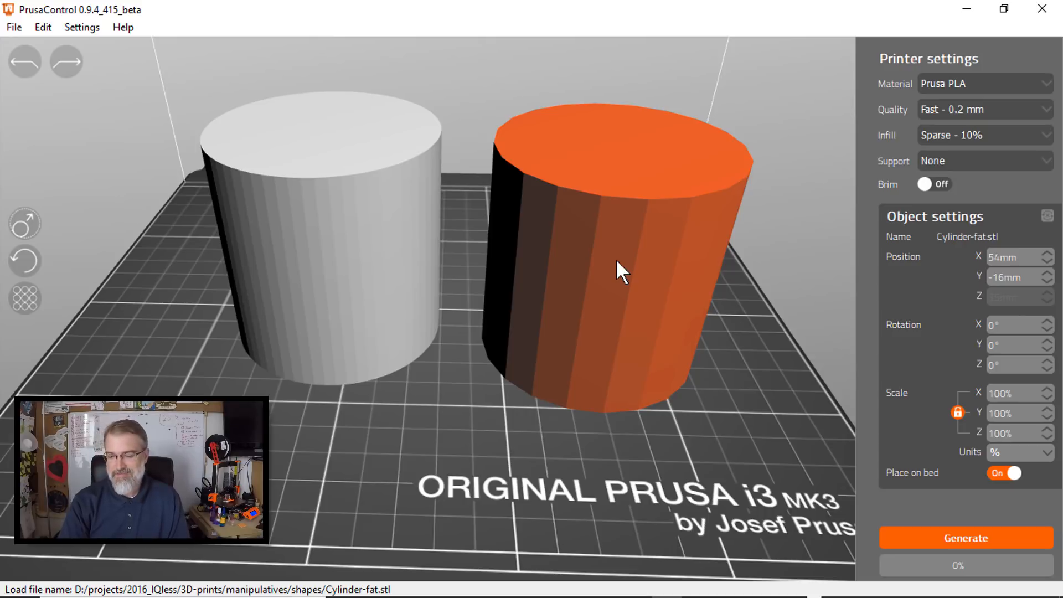
{"action": "key", "text": "Delete"}
- Move the 64-sided cylinder to about X 19 mm, Y -11 mm and generate its G-code
{"action": "left_click", "coordinate": [367, 200]}
{"action": "left_click_drag", "start_coordinate": [367, 201], "coordinate": [472, 216]}
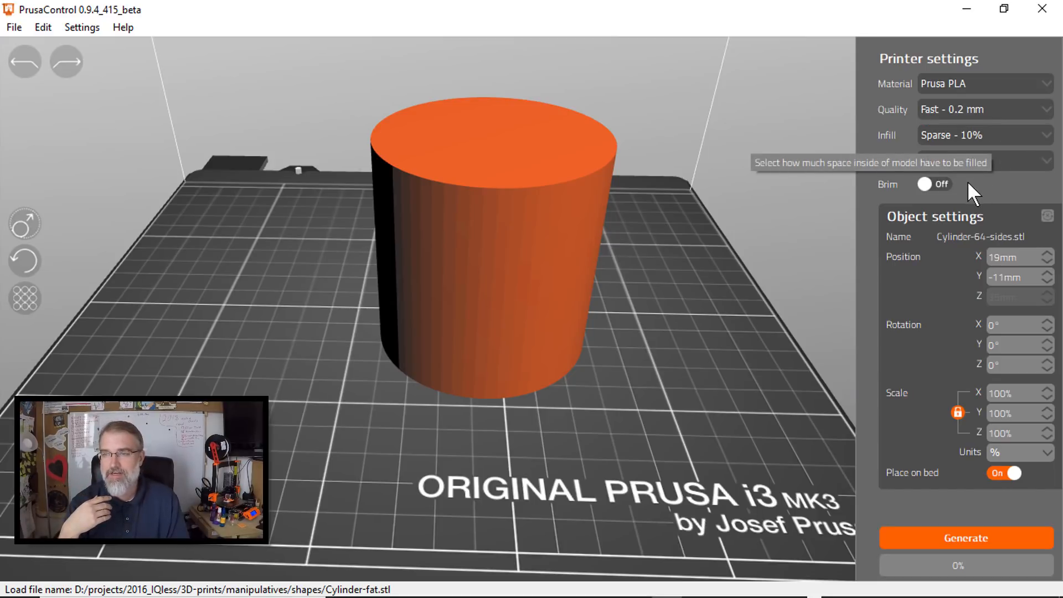
{"action": "left_click", "coordinate": [949, 526]}
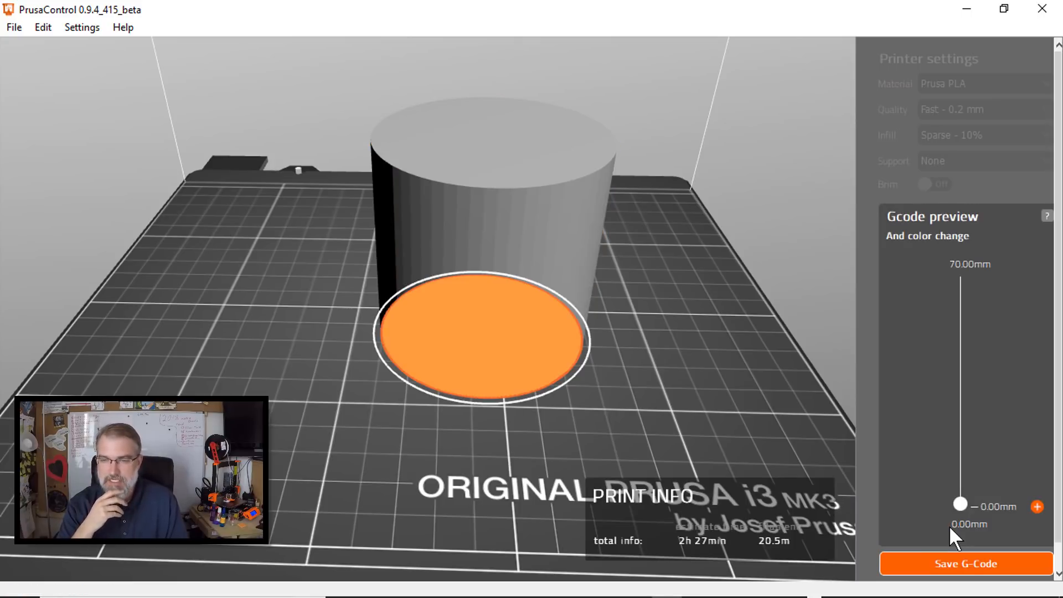
- Preview the layer at 3.60 mm and save the G-code in Downloads as Cylinder-64-sides-2_PLA_FAST.gcode
{"action": "mouse_move", "coordinate": [962, 500]}
{"action": "left_mouse_down"}
{"action": "mouse_move", "coordinate": [973, 264]}
{"action": "mouse_move", "coordinate": [963, 493]}
{"action": "left_mouse_up"}
{"action": "left_click", "coordinate": [981, 566]}
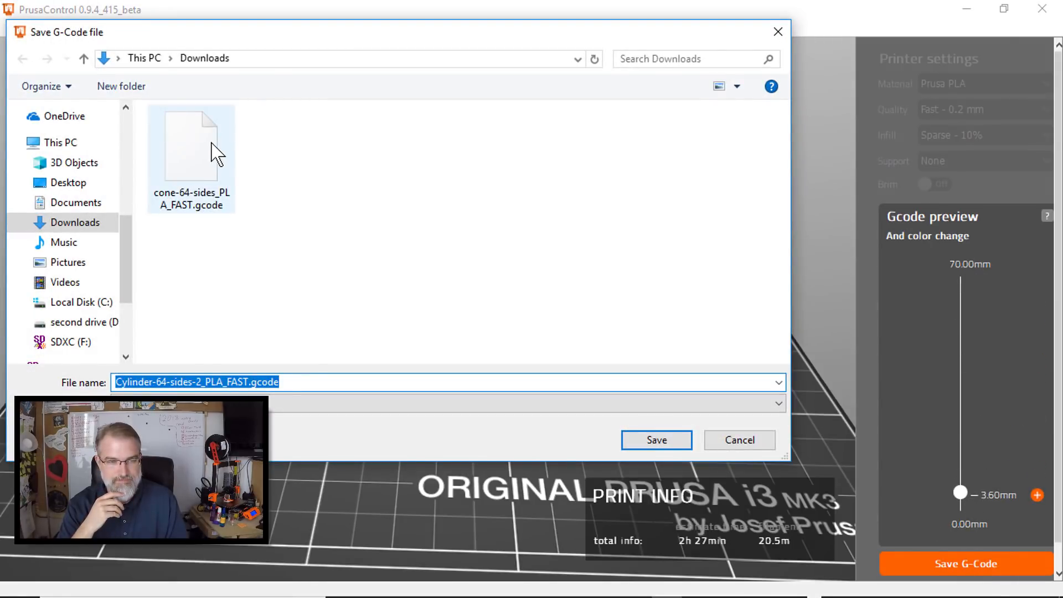
{"action": "left_click", "coordinate": [660, 440]}
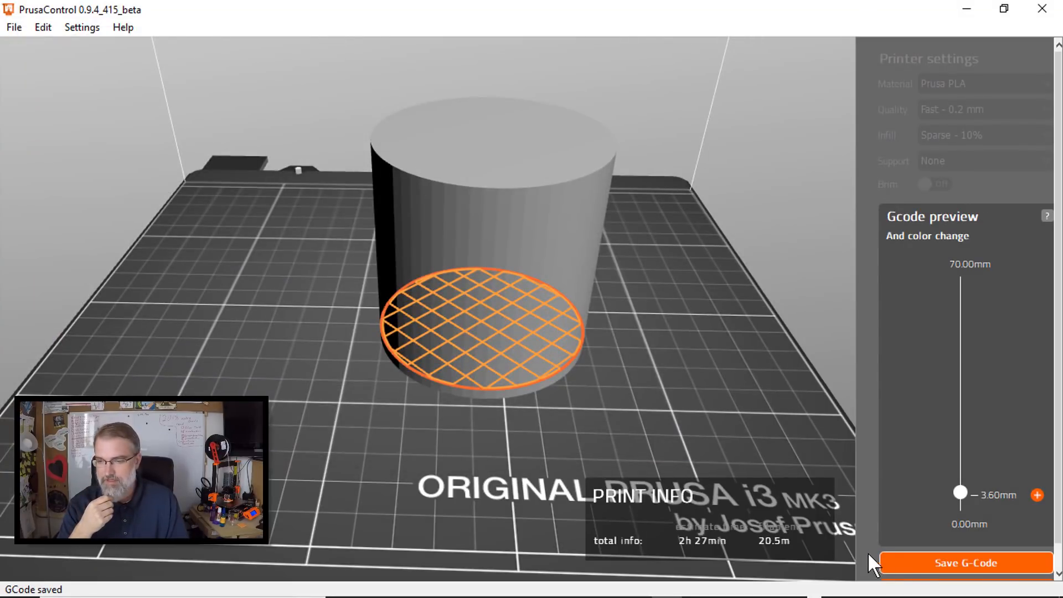
- Leave the G-code preview and delete the 64-sided cylinder from the bed
{"action": "scroll", "coordinate": [1054, 443], "scroll_direction": "down", "scroll_amount": 1}
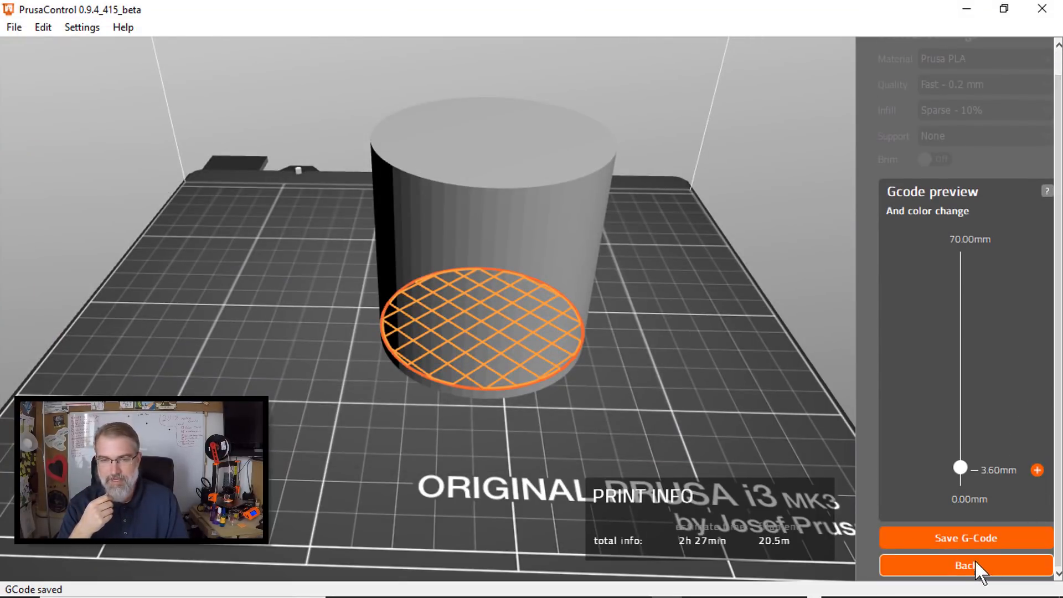
{"action": "left_click", "coordinate": [974, 560]}
{"action": "left_click", "coordinate": [524, 264]}
{"action": "key", "text": "Delete"}
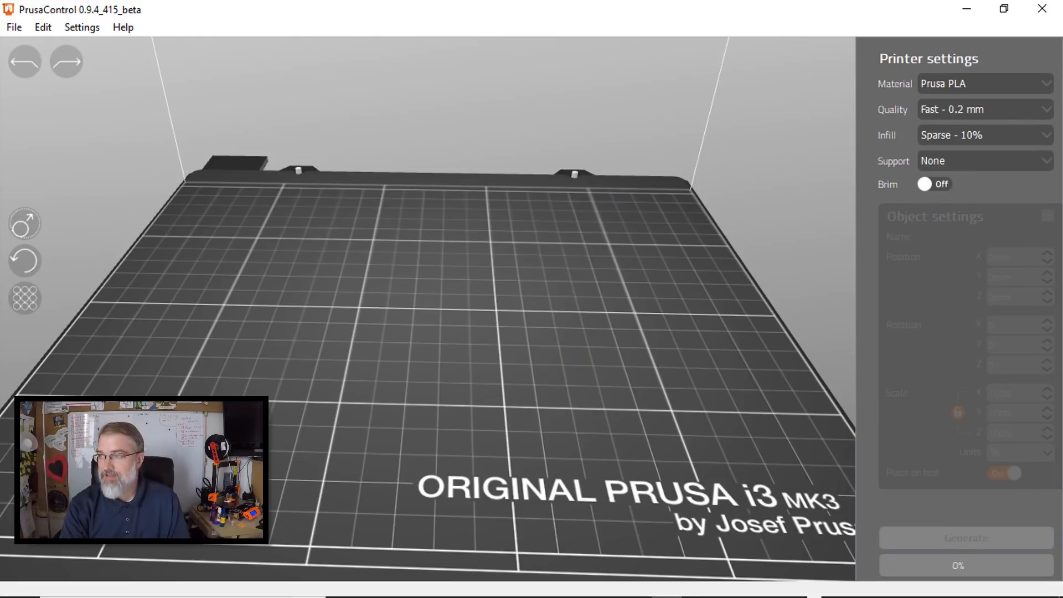
- Load Cylinder-100-sides.stl and shift it sideways to free space on the bed
{"action": "left_click_drag", "start_coordinate": [409, 188], "coordinate": [387, 271]}
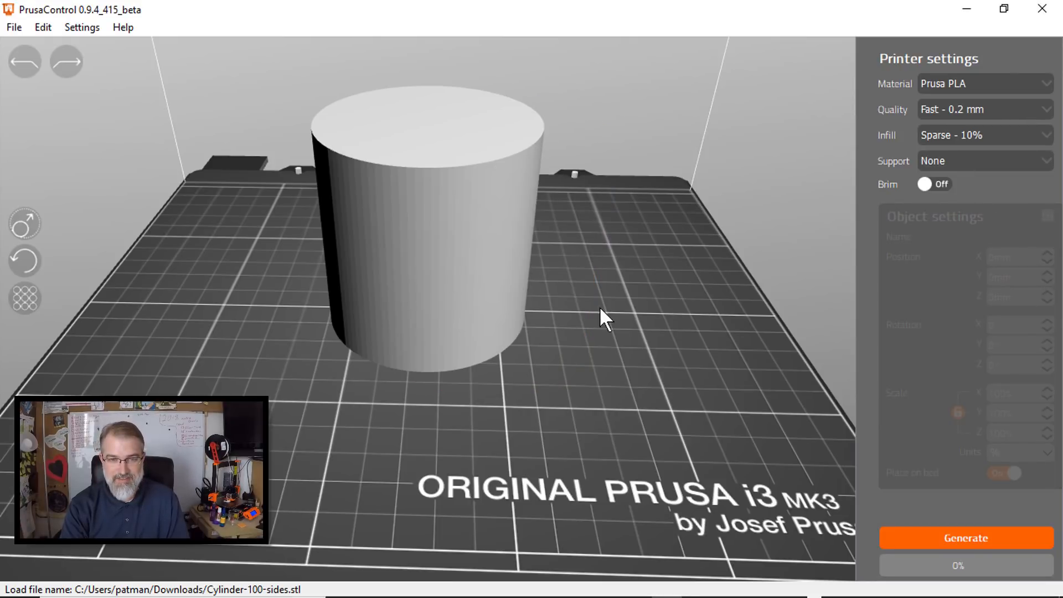
{"action": "left_click", "coordinate": [407, 234]}
{"action": "left_click", "coordinate": [557, 271]}
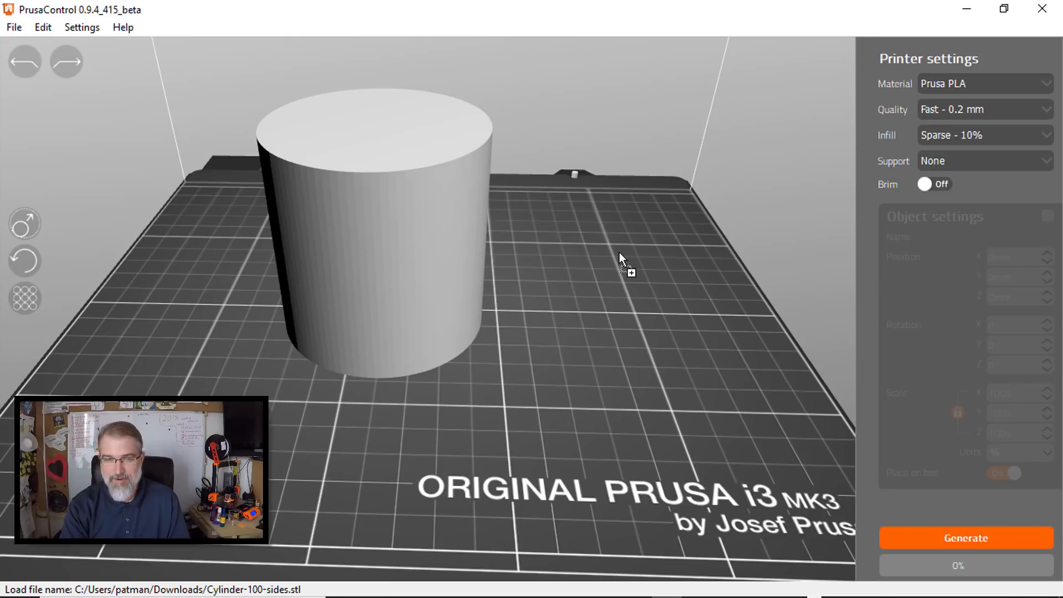
- Load Cylinder-fat.stl beside the 100-sided cylinder to compare their surfaces, and delete it from the bed
{"action": "left_click_drag", "start_coordinate": [619, 252], "coordinate": [620, 251]}
{"action": "left_click_drag", "start_coordinate": [478, 226], "coordinate": [614, 232]}
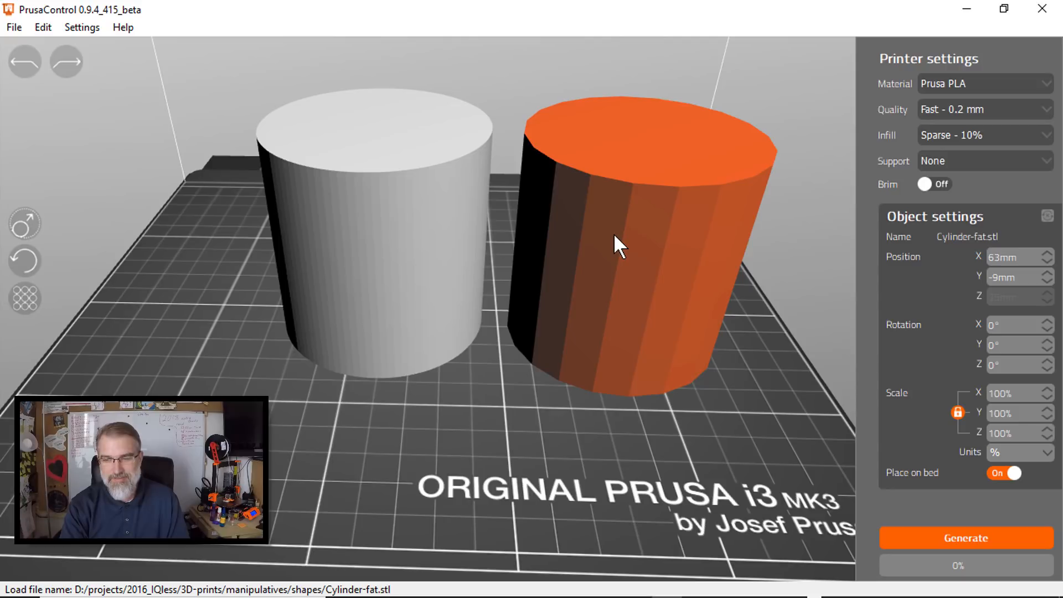
{"action": "key", "text": "Delete"}
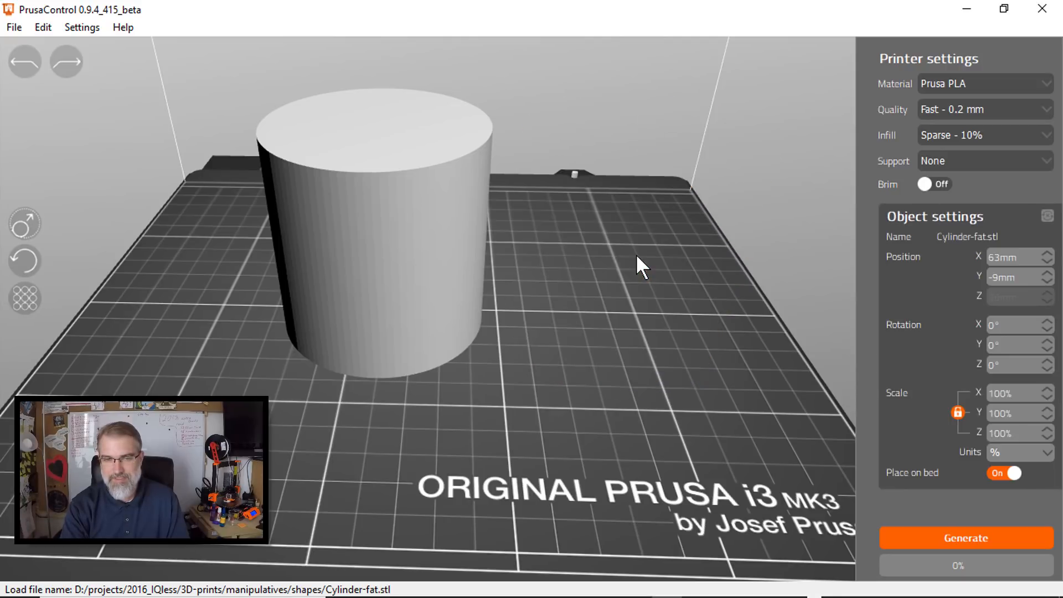
- Move the 100-sided cylinder to about X 10 mm, Y -21 mm and generate its G-code
{"action": "left_click_drag", "start_coordinate": [299, 236], "coordinate": [471, 222]}
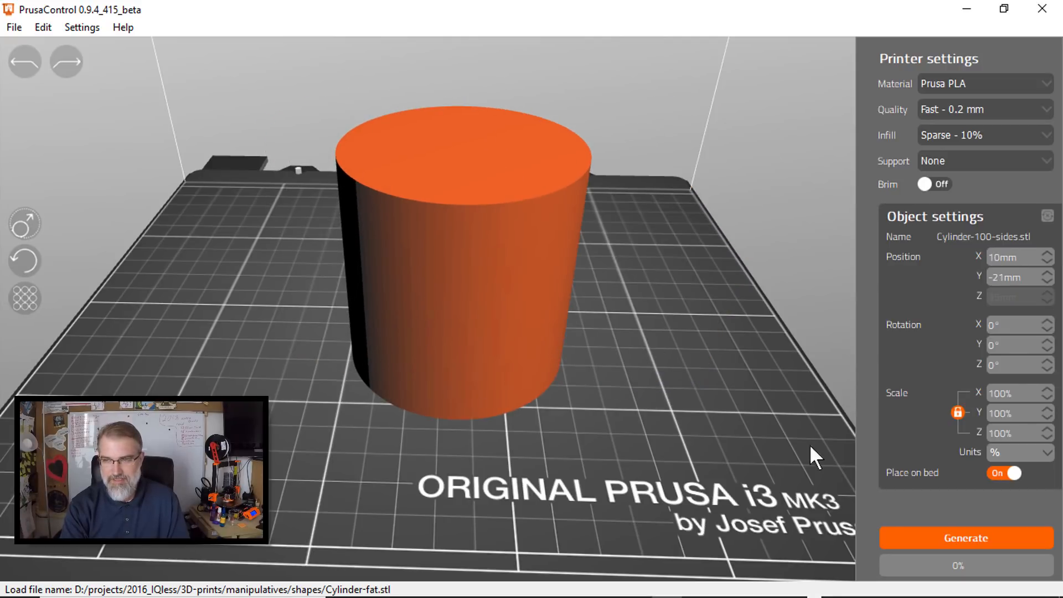
{"action": "left_click", "coordinate": [950, 534]}
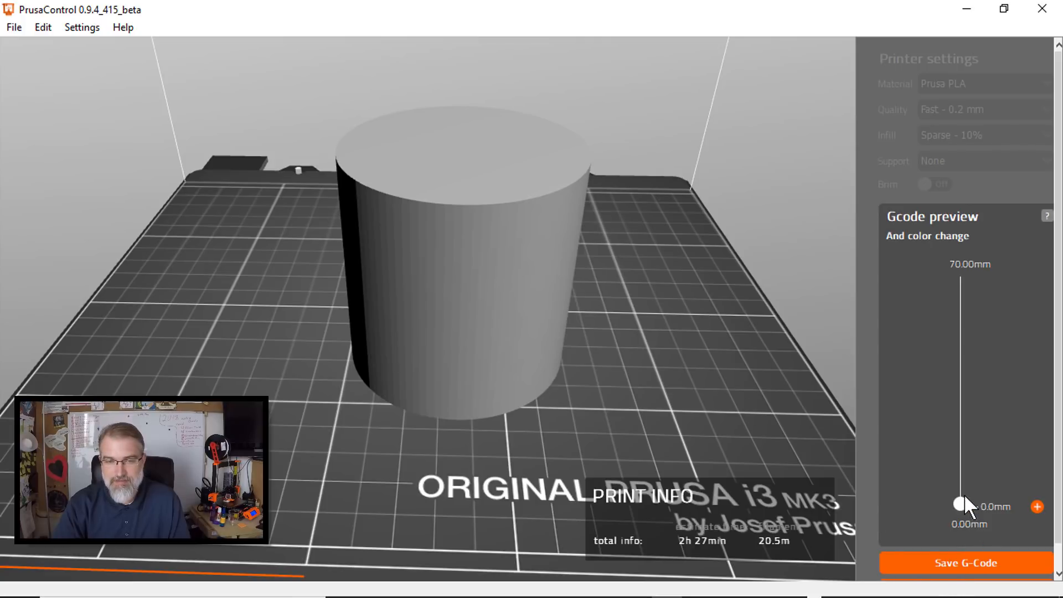
- Preview the first layers and save the G-code in Downloads as Cylinder-100-sides_PLA_FAST.gcode
{"action": "left_click_drag", "start_coordinate": [965, 496], "coordinate": [977, 584]}
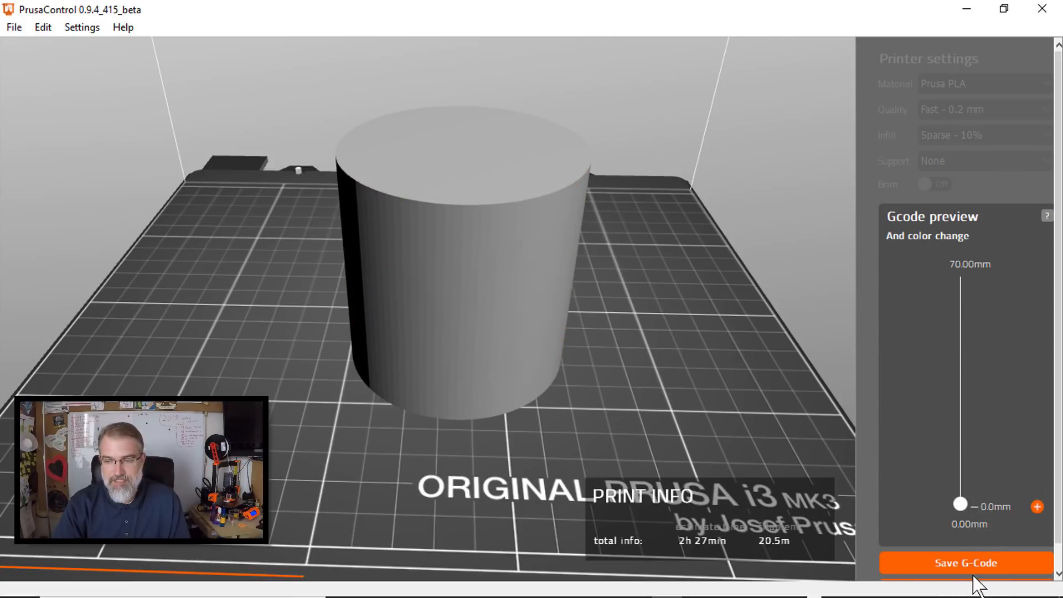
{"action": "left_click", "coordinate": [969, 562]}
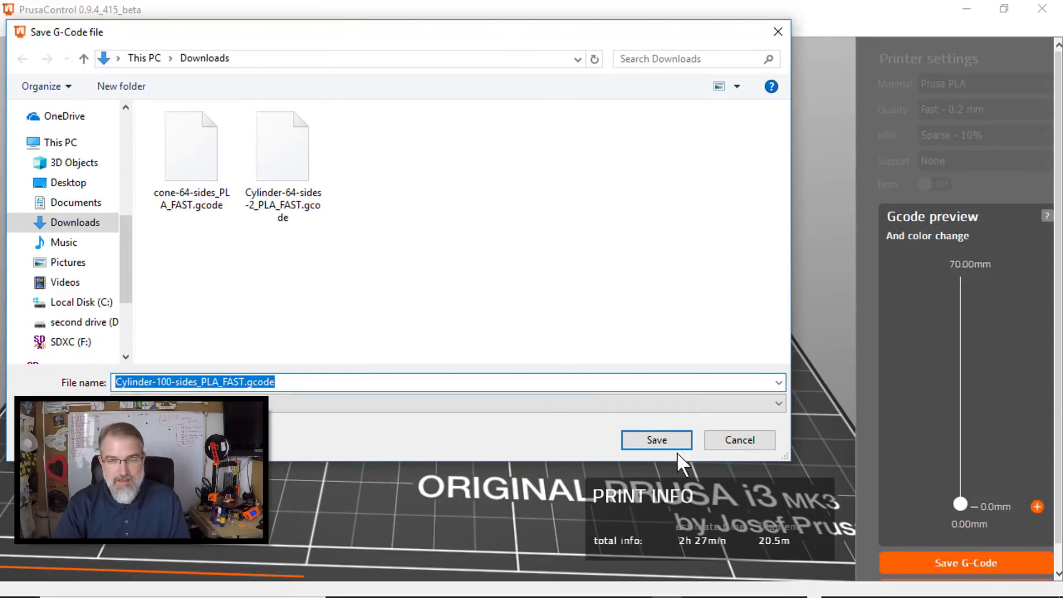
{"action": "left_click", "coordinate": [663, 438]}
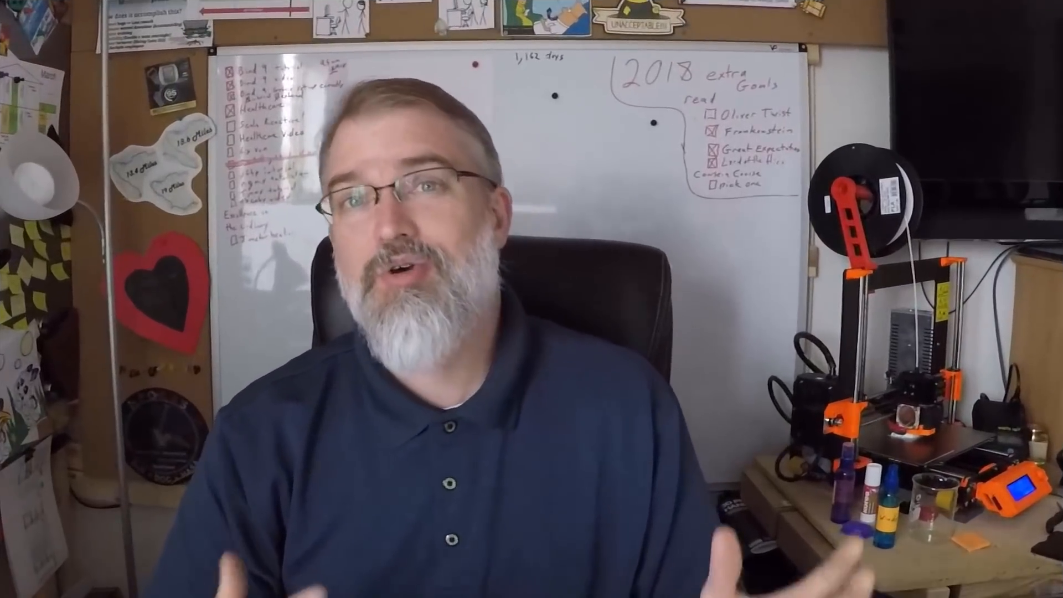
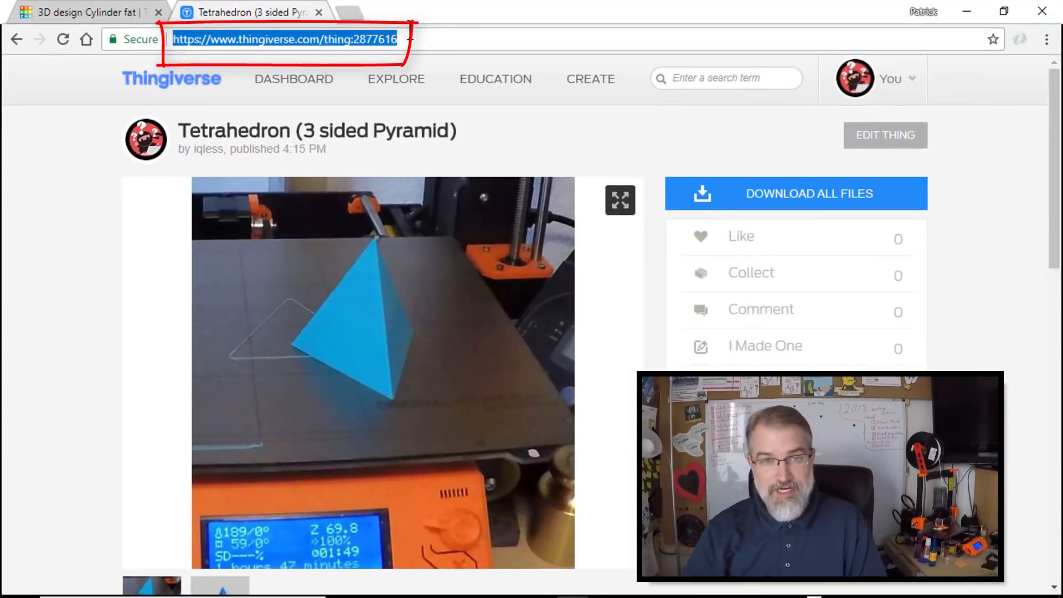
- Download all files of the Tetrahedron (3 sided Pyramid) thing and close the licence notice
{"action": "left_click", "coordinate": [414, 38]}
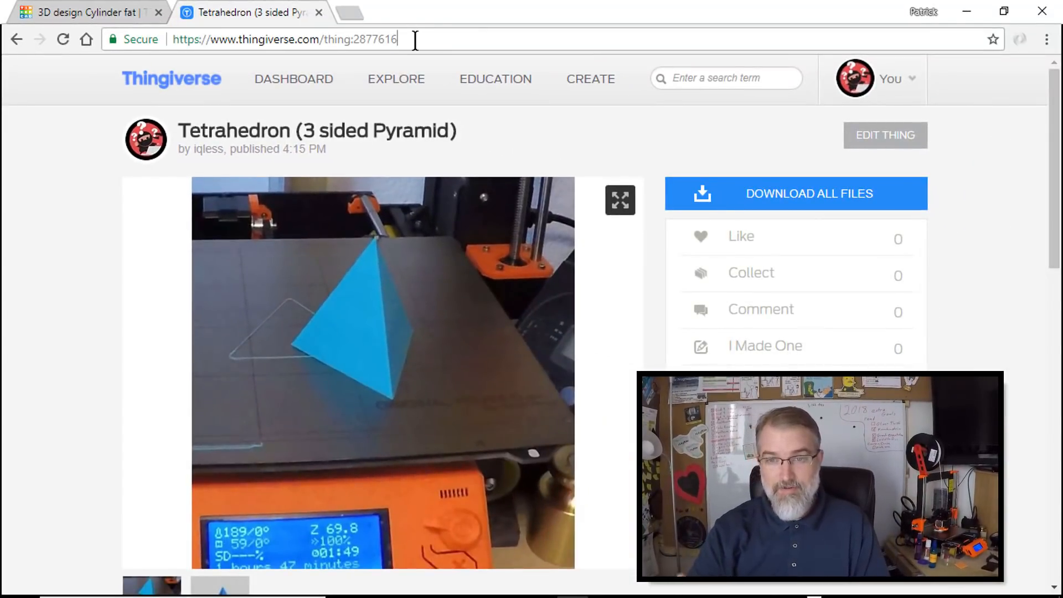
{"action": "left_click", "coordinate": [778, 196]}
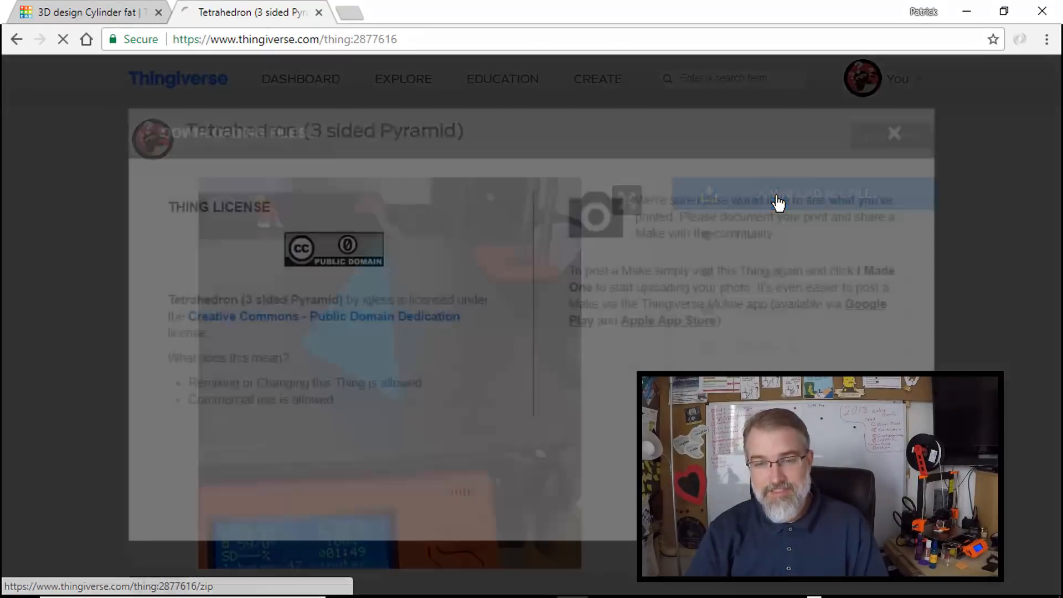
{"action": "left_click", "coordinate": [894, 133]}
- Download the single file tetrahedron.stl from the thing's file list
{"action": "scroll", "coordinate": [460, 248], "scroll_direction": "down", "scroll_amount": 5}
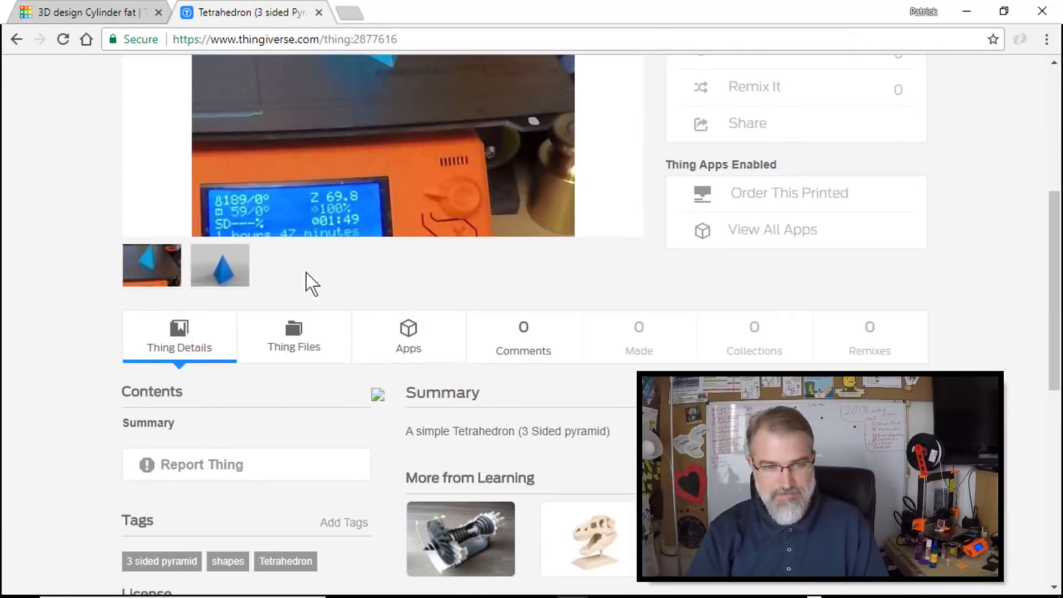
{"action": "left_click", "coordinate": [291, 335]}
{"action": "scroll", "coordinate": [297, 340], "scroll_direction": "down", "scroll_amount": 3}
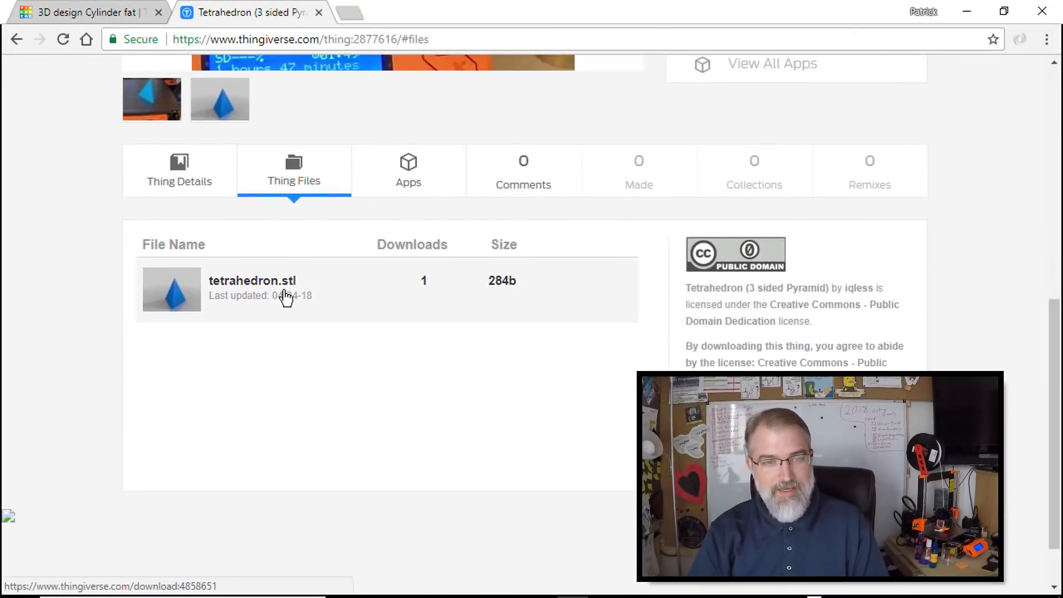
{"action": "left_click", "coordinate": [285, 291]}
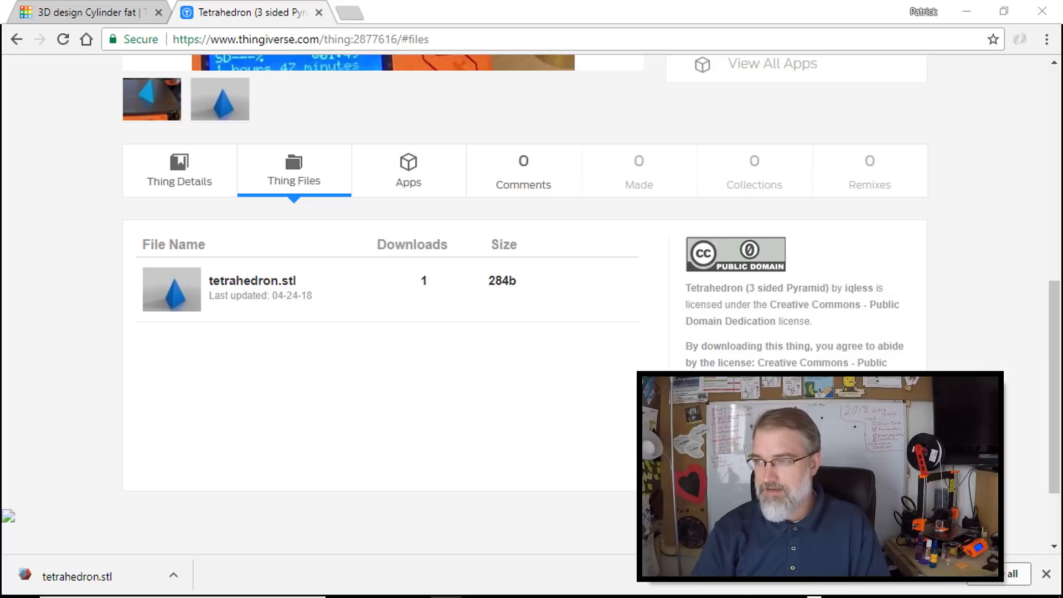
- Look up tetrahedron.stl in the Downloads folder and move the folder window out of the way
{"action": "left_click_drag", "start_coordinate": [1062, 78], "coordinate": [798, 79]}
{"action": "left_click", "coordinate": [919, 193]}
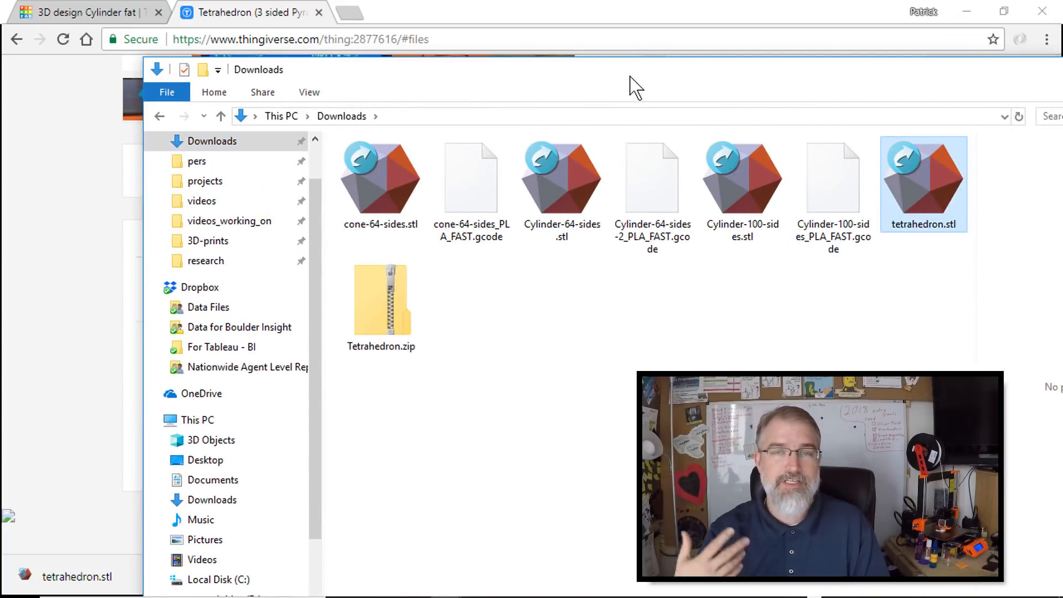
{"action": "left_click_drag", "start_coordinate": [629, 79], "coordinate": [1062, 95]}
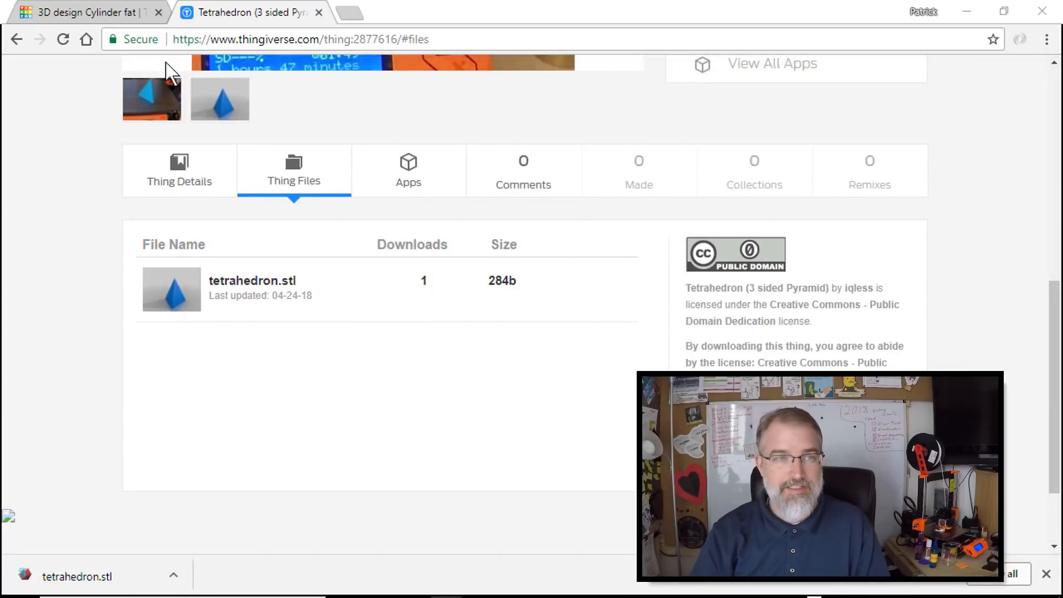
- Switch to the Cylinder fat design in Tinkercad and import tetrahedron.stl from Downloads at scale 100
{"action": "left_click", "coordinate": [110, 11]}
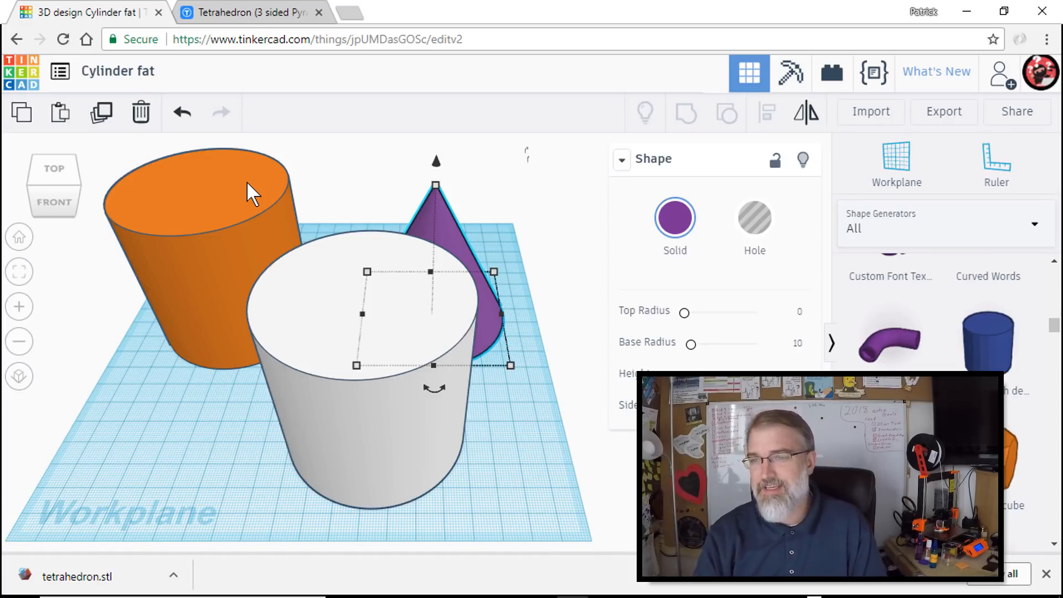
{"action": "left_click", "coordinate": [868, 123]}
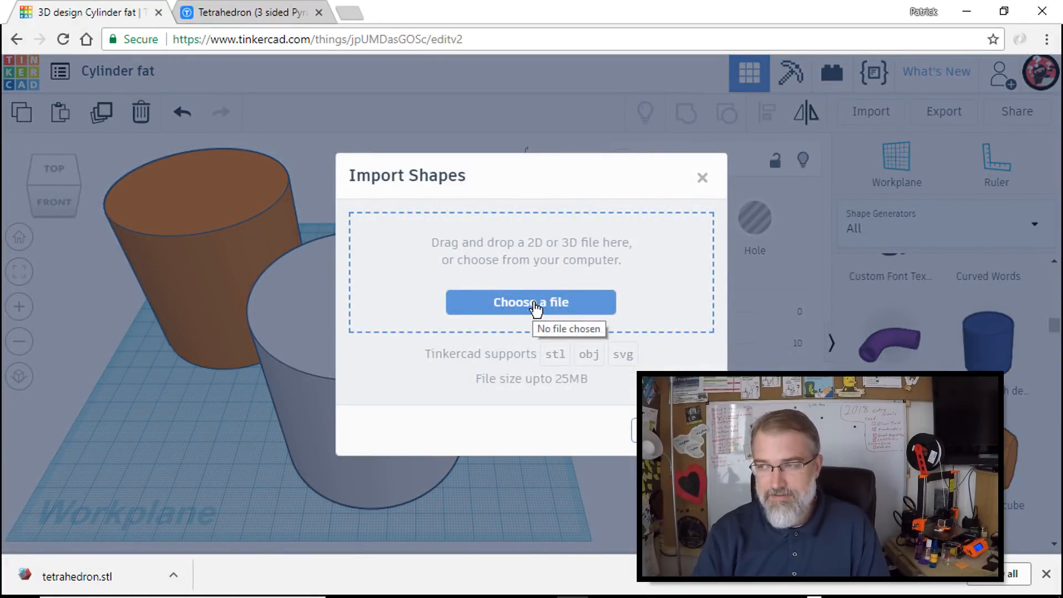
{"action": "left_click", "coordinate": [534, 305]}
{"action": "left_click_drag", "start_coordinate": [1062, 101], "coordinate": [715, 87]}
{"action": "left_click_drag", "start_coordinate": [512, 107], "coordinate": [314, 366]}
{"action": "left_click_drag", "start_coordinate": [772, 465], "coordinate": [603, 296]}
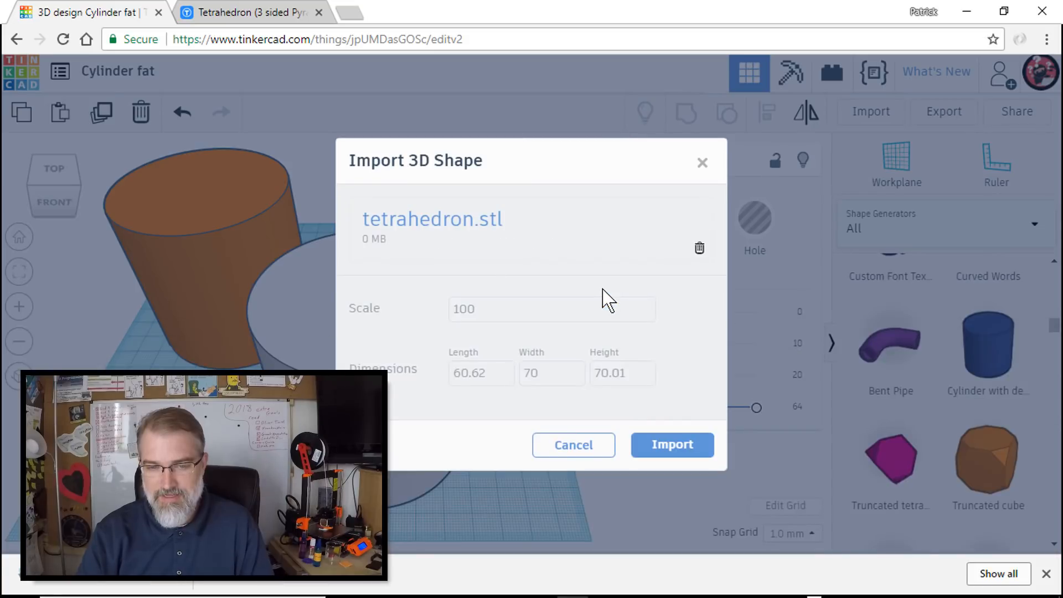
{"action": "left_click", "coordinate": [468, 316]}
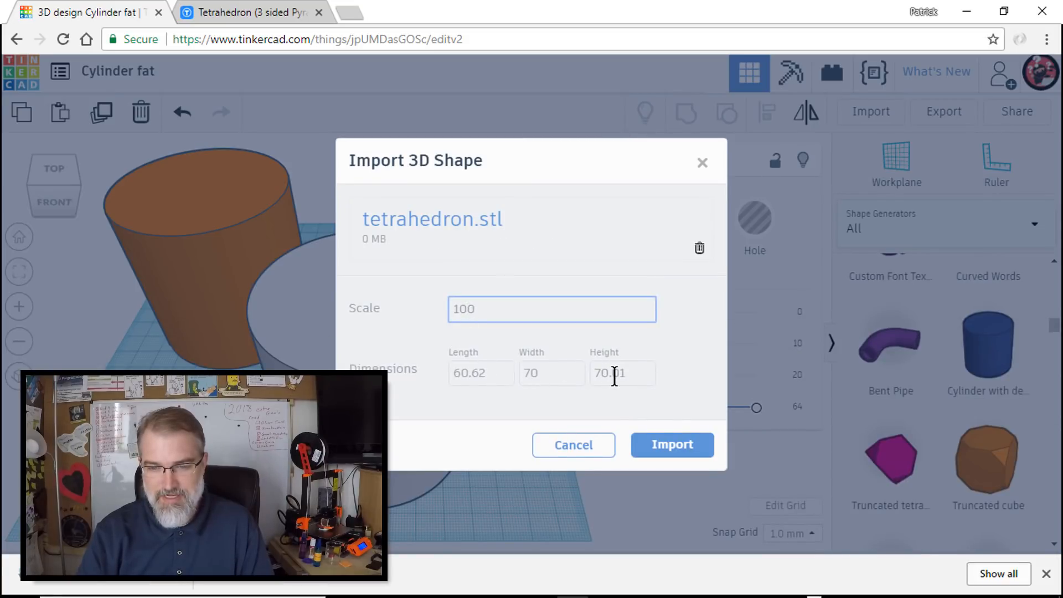
{"action": "left_click", "coordinate": [670, 446]}
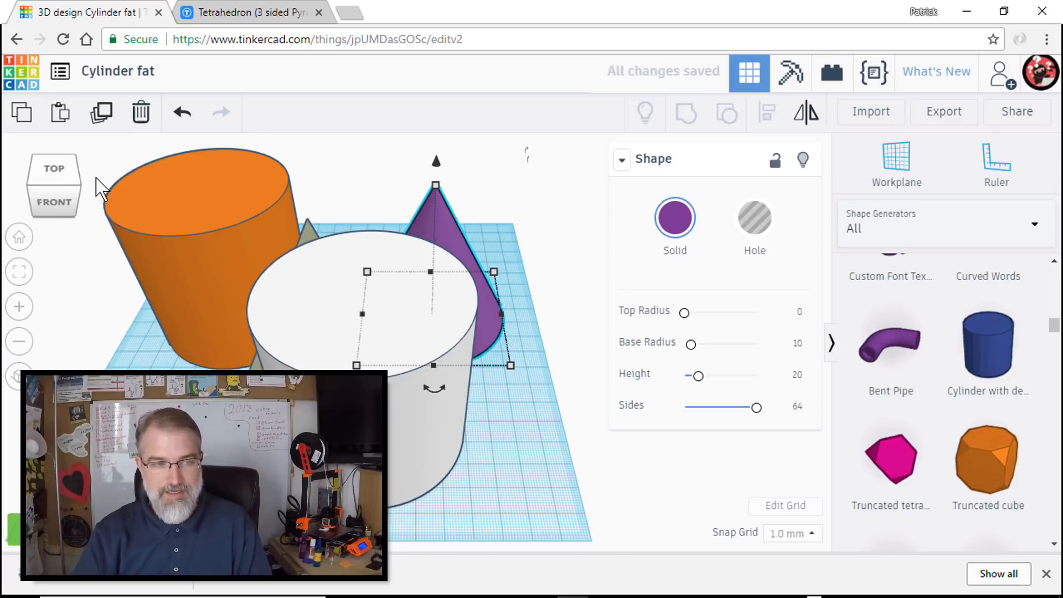
- Move the imported tetrahedron about 50 mm sideways and 65 mm forward to the workplane's front-left corner
{"action": "left_click", "coordinate": [52, 172]}
{"action": "left_click", "coordinate": [338, 347]}
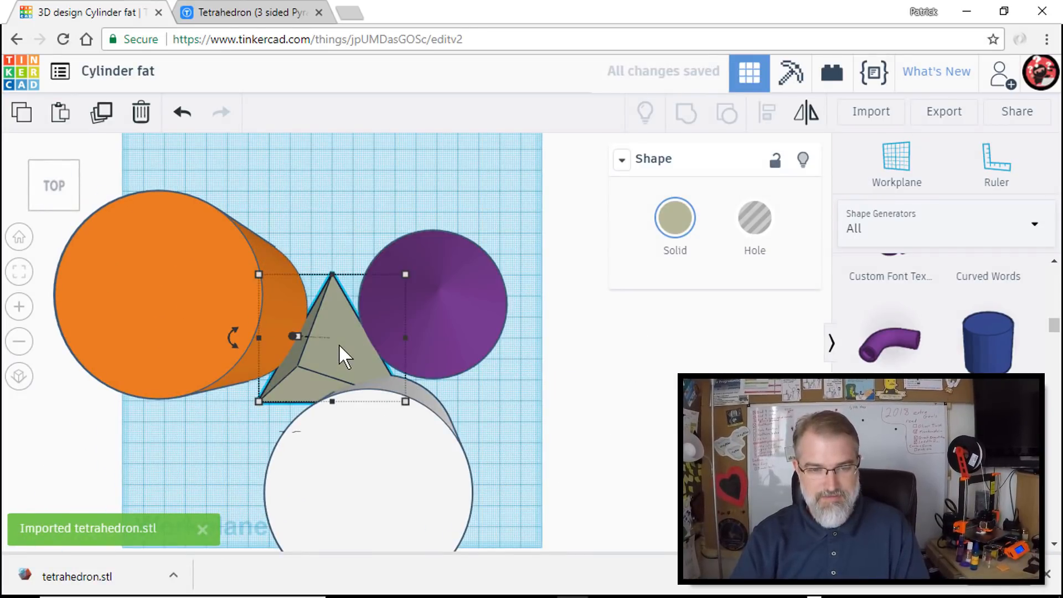
{"action": "left_click_drag", "start_coordinate": [339, 348], "coordinate": [212, 494]}
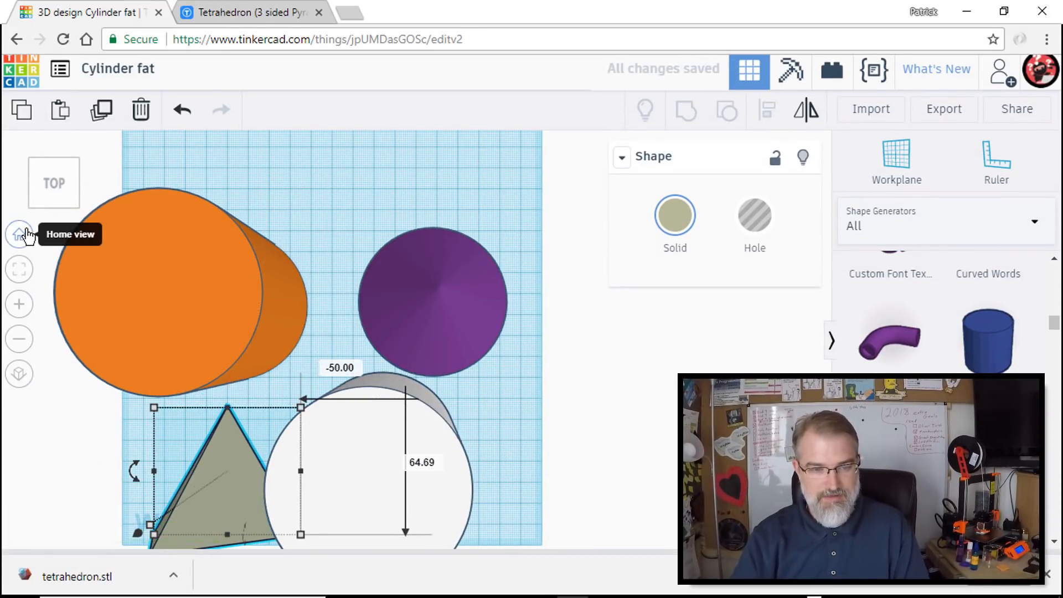
{"action": "left_click", "coordinate": [18, 234]}
{"action": "scroll", "coordinate": [467, 497], "scroll_direction": "up", "scroll_amount": 3}
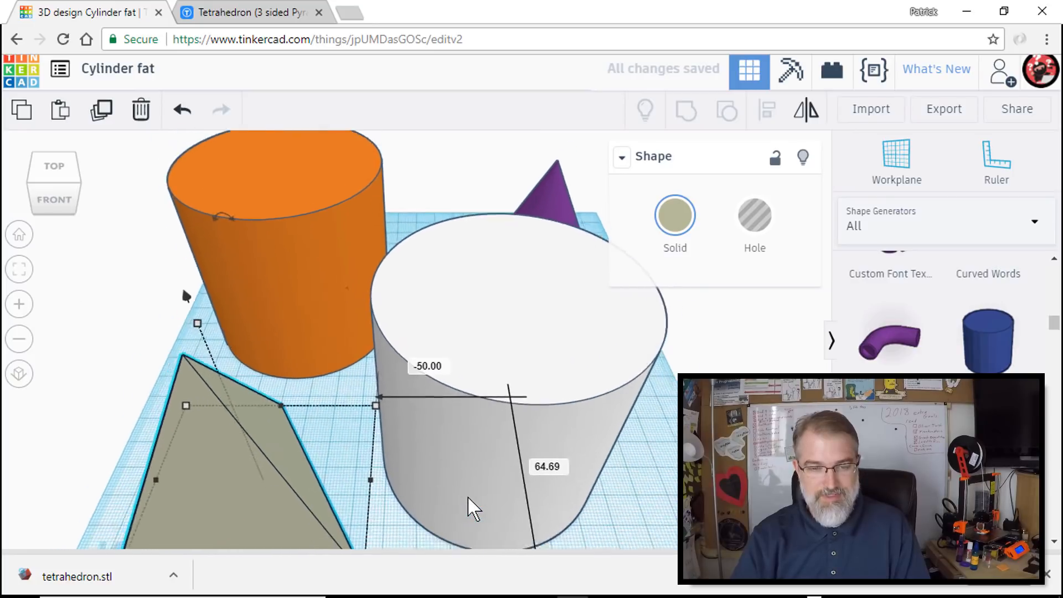
{"action": "scroll", "coordinate": [467, 497], "scroll_direction": "down", "scroll_amount": 5}
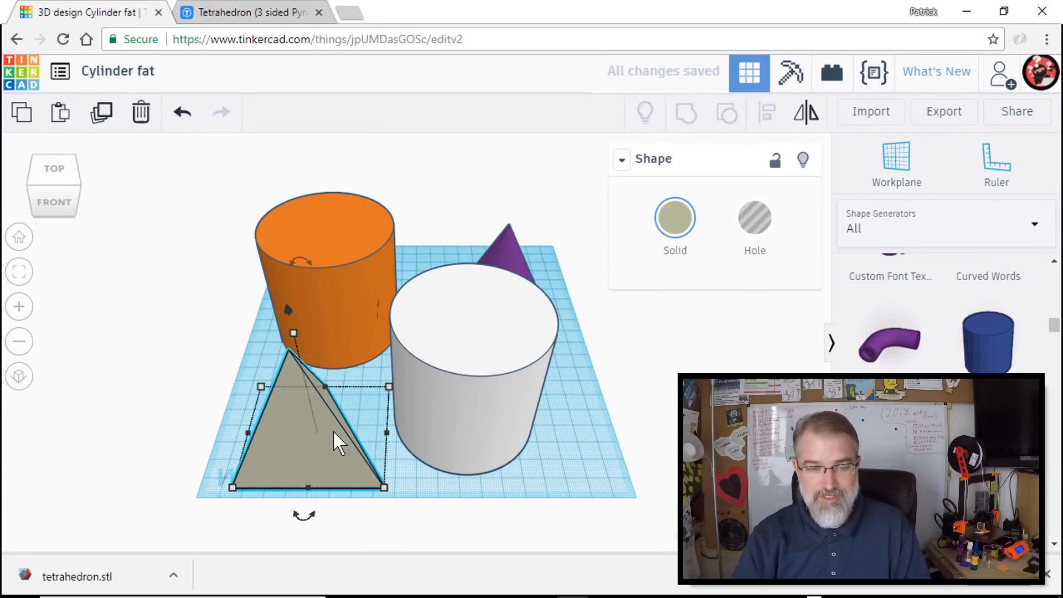
- Check the width and depth of the tetrahedron's base
{"action": "left_click", "coordinate": [390, 502]}
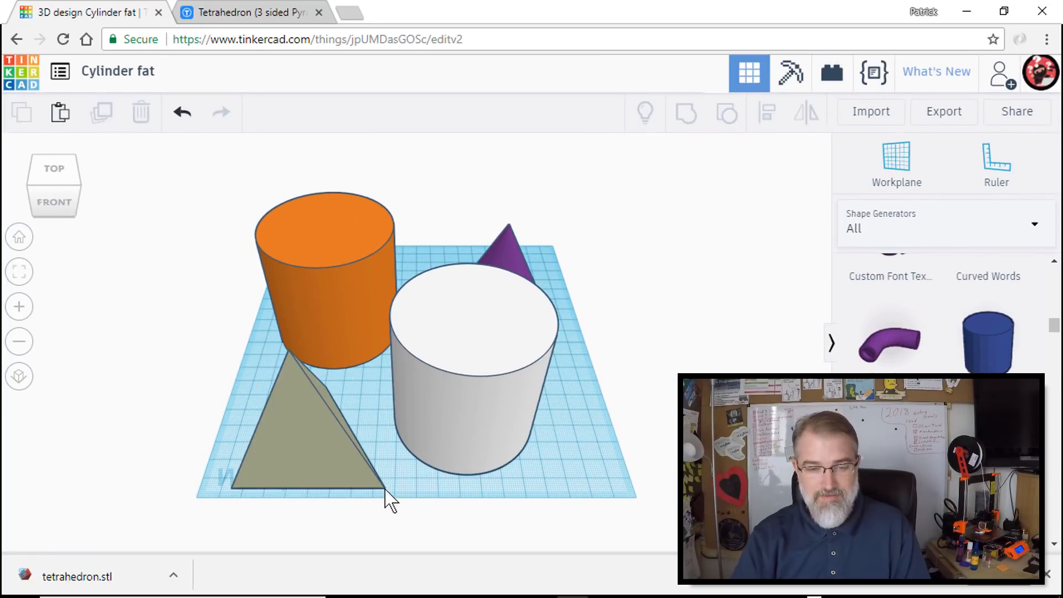
{"action": "left_click", "coordinate": [305, 402]}
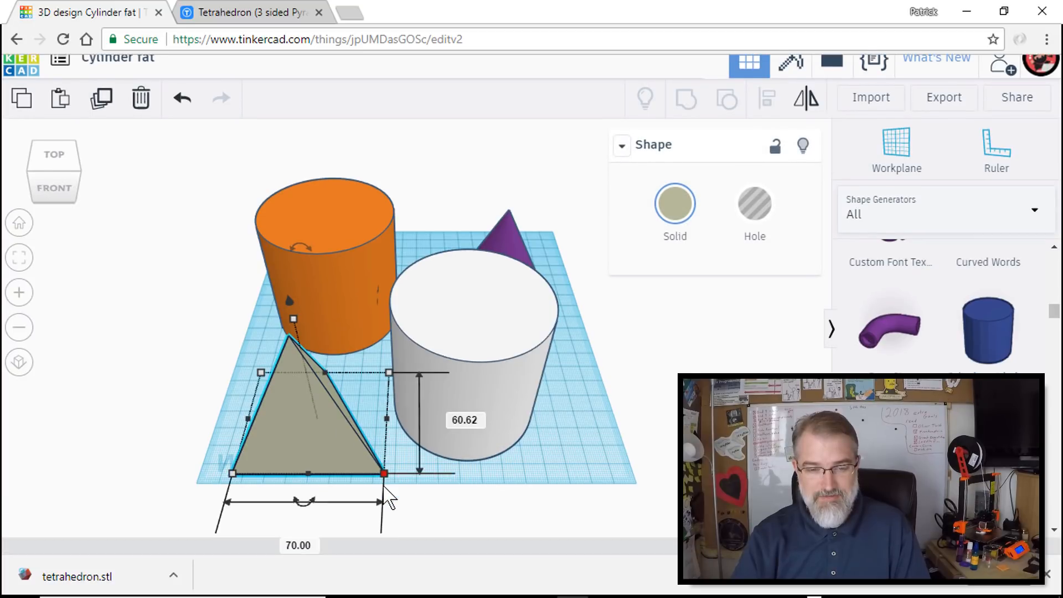
{"action": "left_click", "coordinate": [384, 487]}
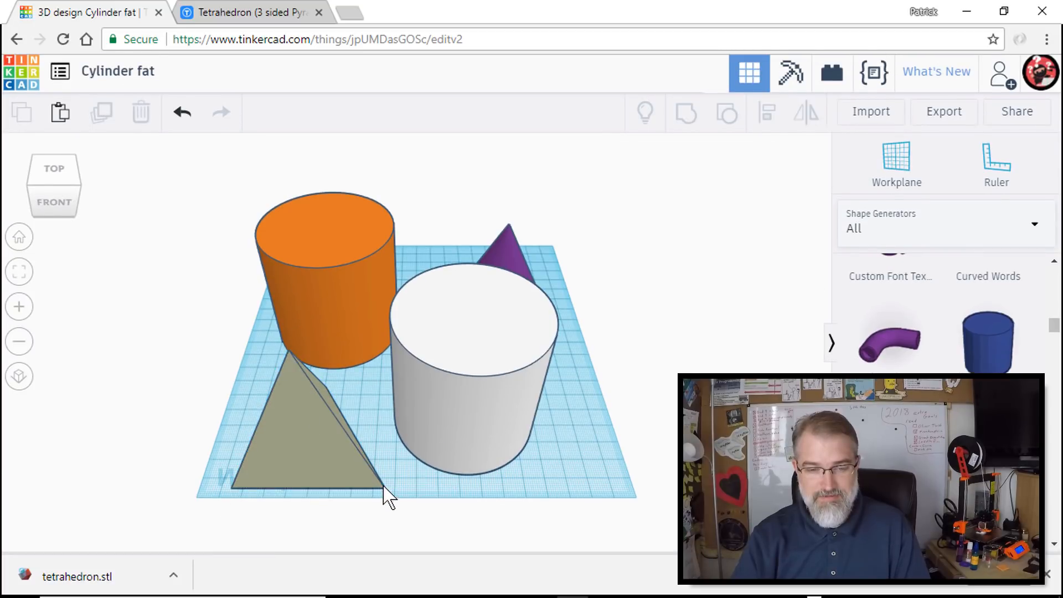
- Delete the white cylinder and the purple cone, and move the tetrahedron into the freed space beside the orange cylinder
{"action": "left_click", "coordinate": [447, 388]}
{"action": "key", "text": "Delete"}
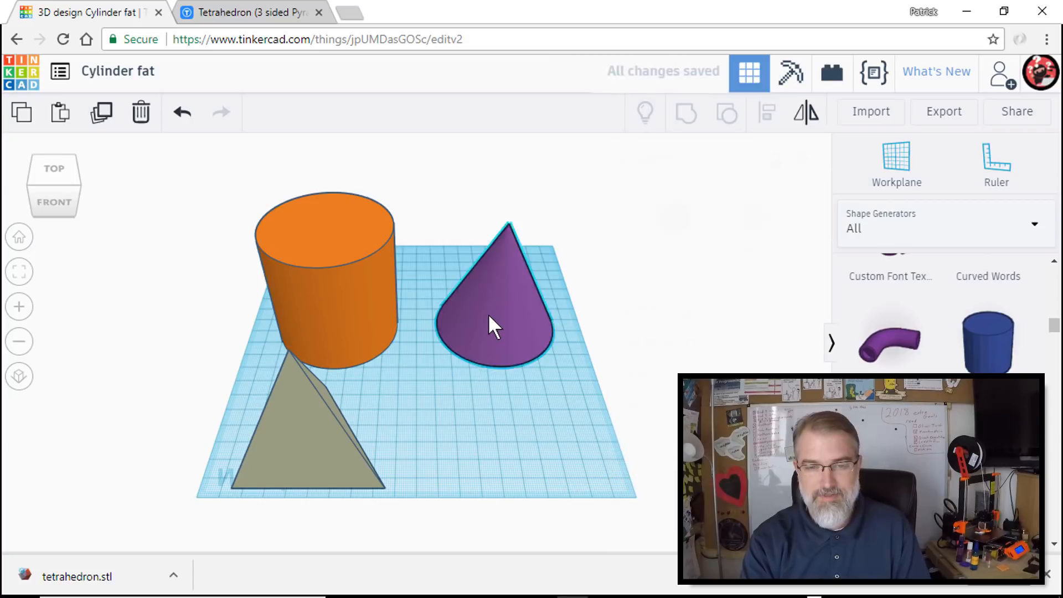
{"action": "left_click", "coordinate": [488, 313]}
{"action": "key", "text": "Delete"}
{"action": "left_click_drag", "start_coordinate": [305, 429], "coordinate": [493, 321]}
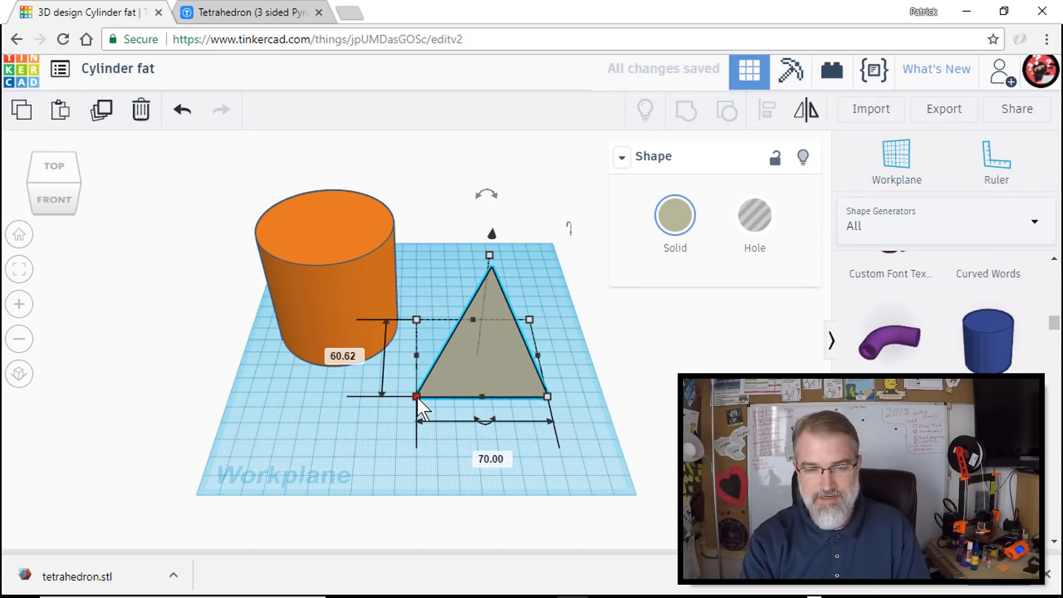
- Resize the tetrahedron to a base 70 mm deep and 80 mm wide, and stretch its height to 115 mm
{"action": "left_click", "coordinate": [339, 358]}
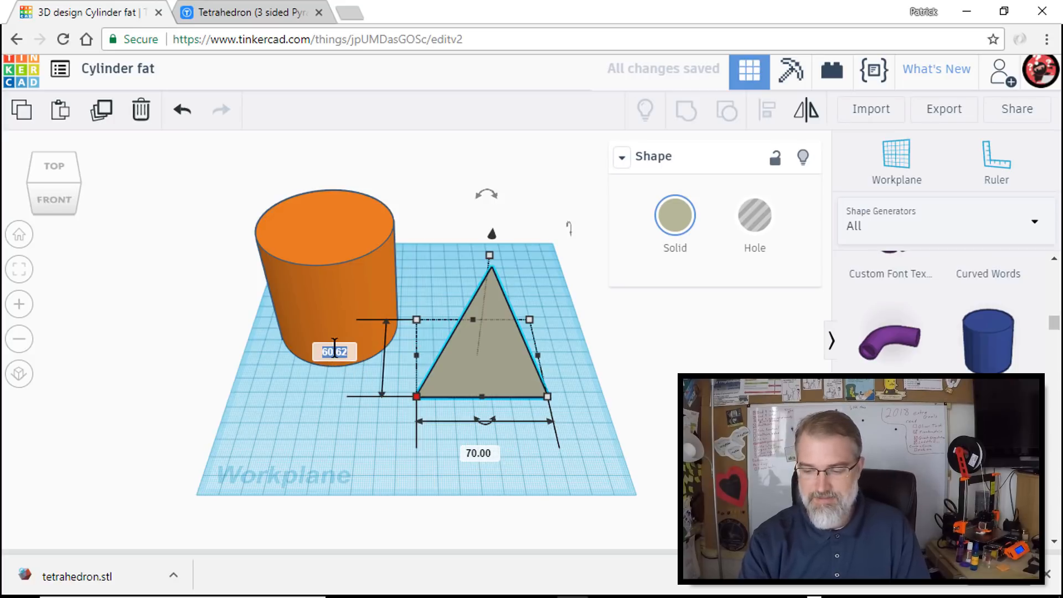
{"action": "type", "text": "70"}
{"action": "key", "text": "Tab"}
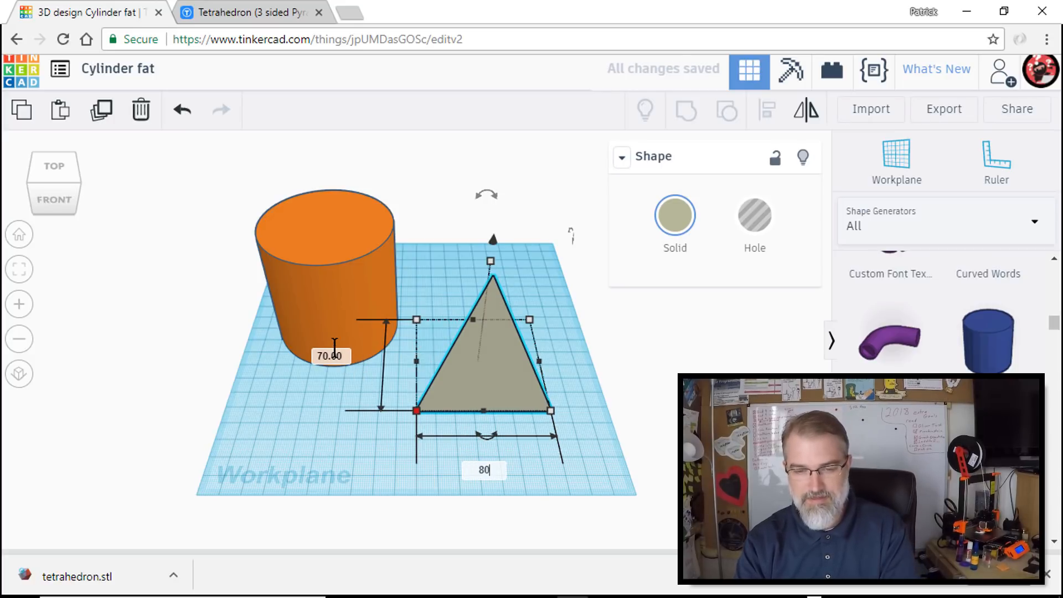
{"action": "type", "text": "80"}
{"action": "key", "text": "Tab"}
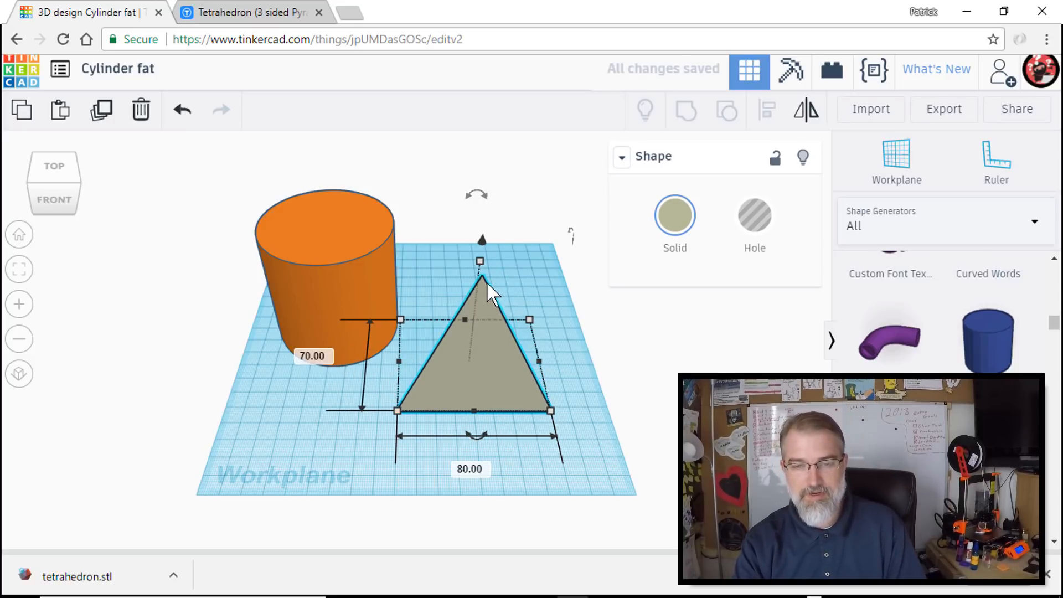
{"action": "left_click_drag", "start_coordinate": [480, 264], "coordinate": [493, 176]}
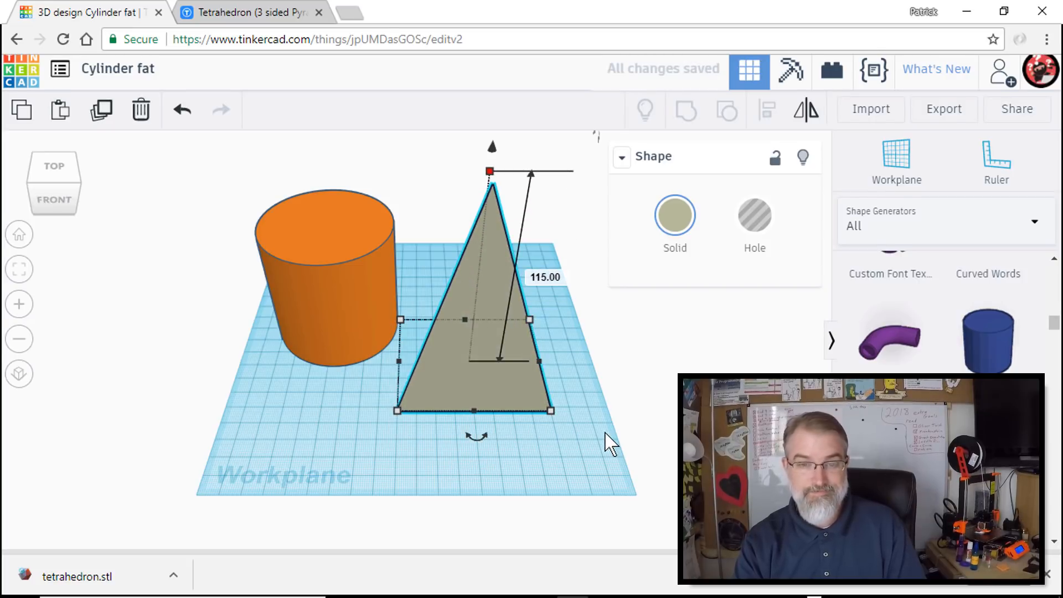
{"action": "left_click", "coordinate": [609, 443]}
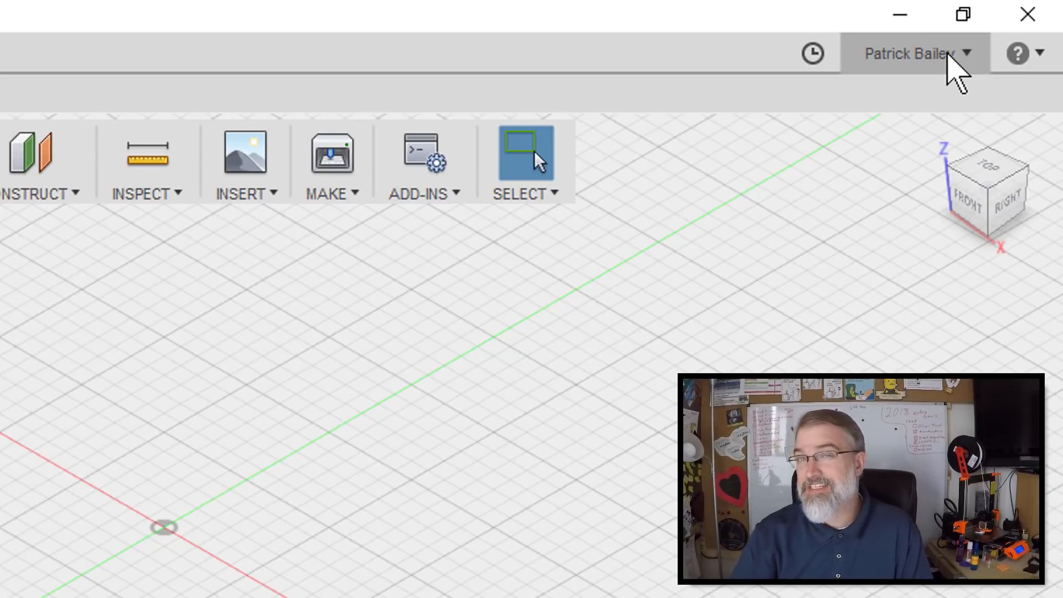
- Switch to Fusion 360 and confirm Z up as the default modeling orientation in the preferences
{"action": "left_click", "coordinate": [950, 53]}
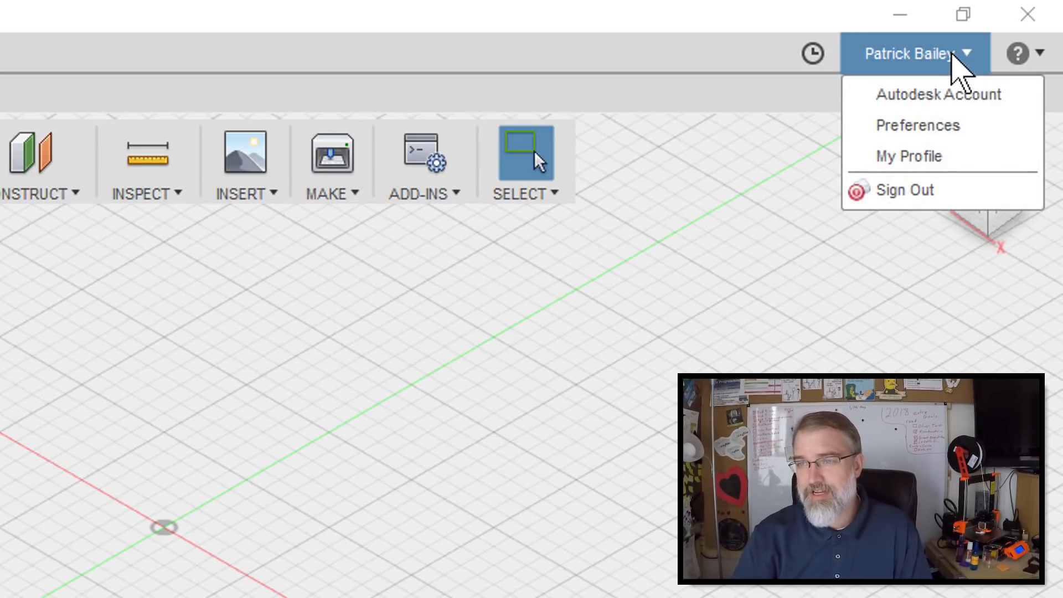
{"action": "left_click", "coordinate": [929, 126]}
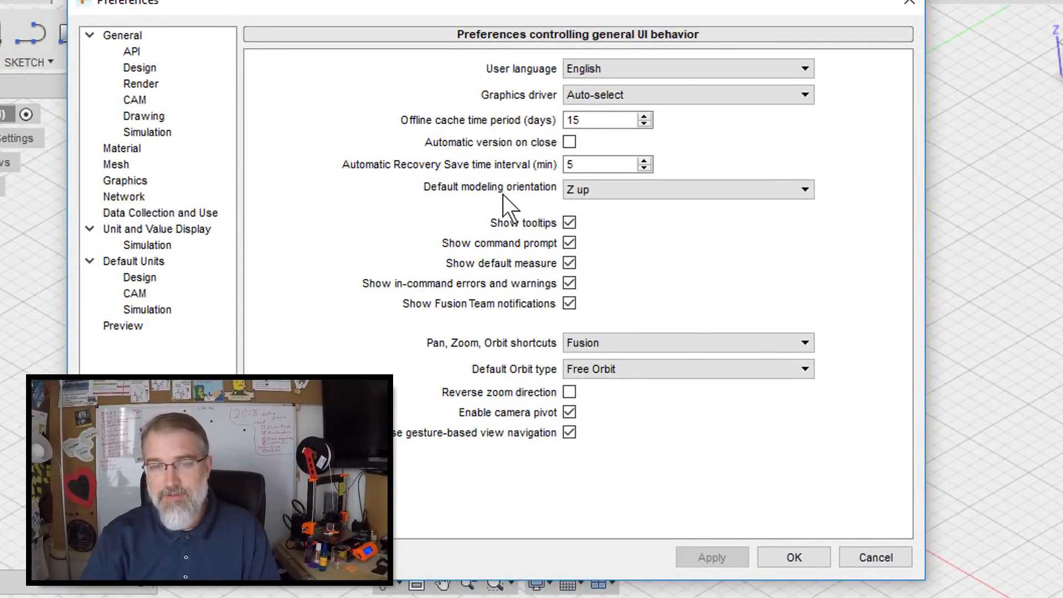
{"action": "left_click", "coordinate": [650, 188]}
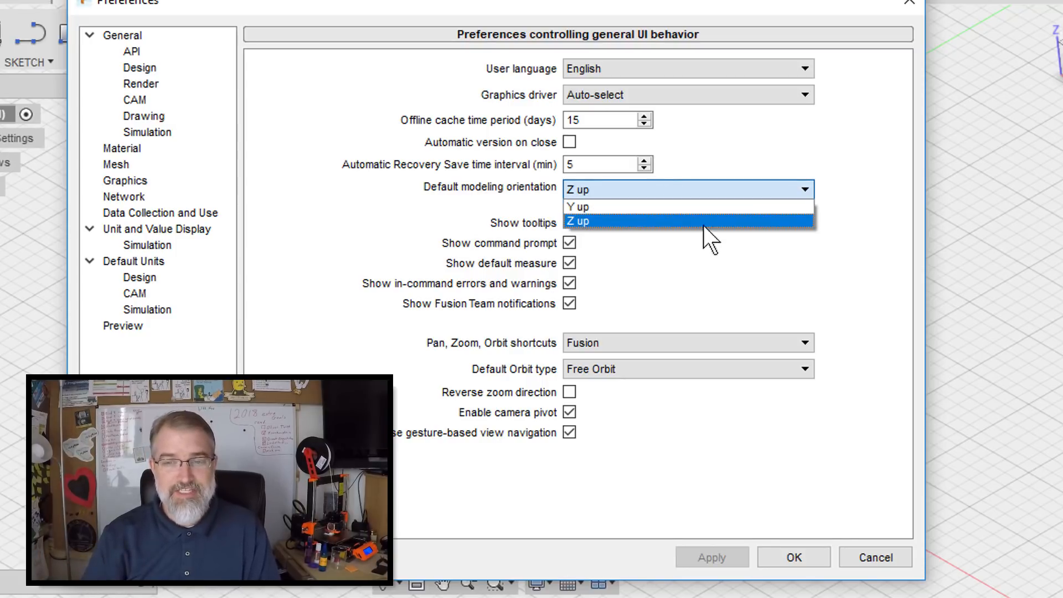
{"action": "left_click", "coordinate": [825, 243]}
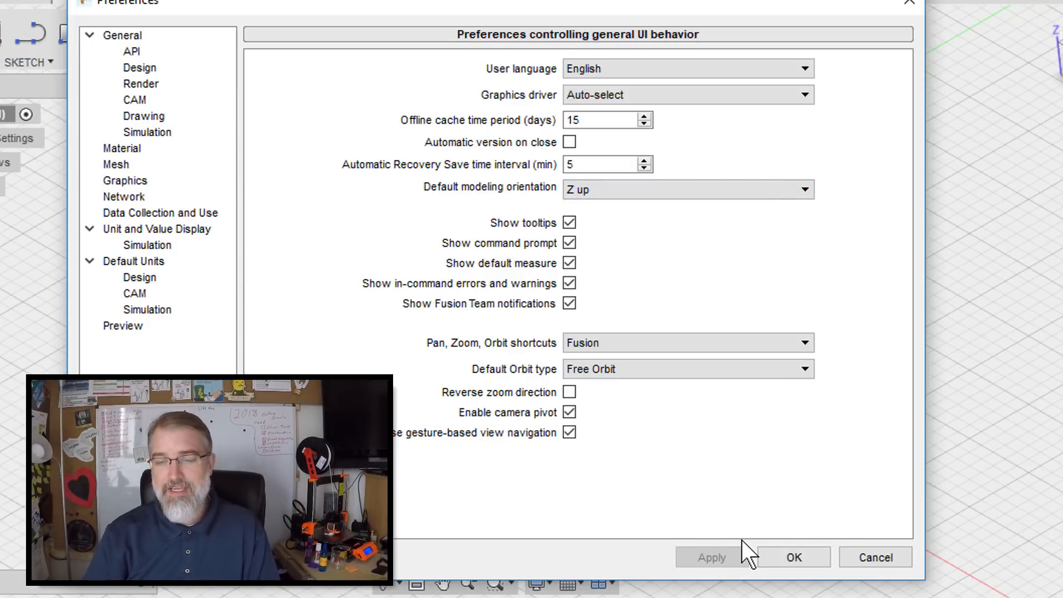
{"action": "left_click", "coordinate": [802, 557]}
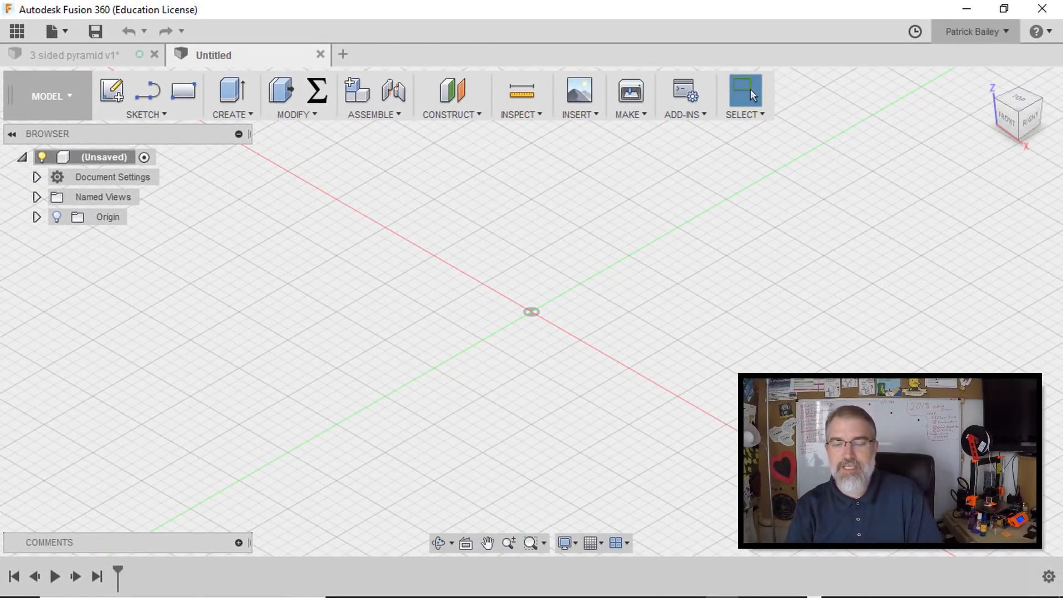
- Create a new component in the unsaved design and name it tetrahedron
{"action": "middle_click_drag", "start_coordinate": [593, 387], "coordinate": [541, 371]}
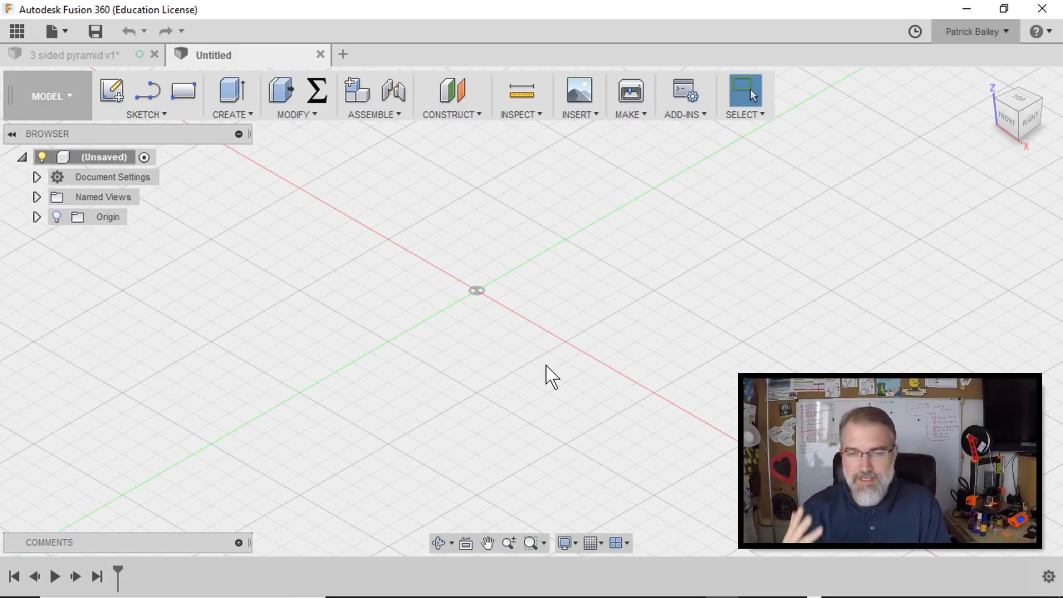
{"action": "right_click", "coordinate": [105, 160]}
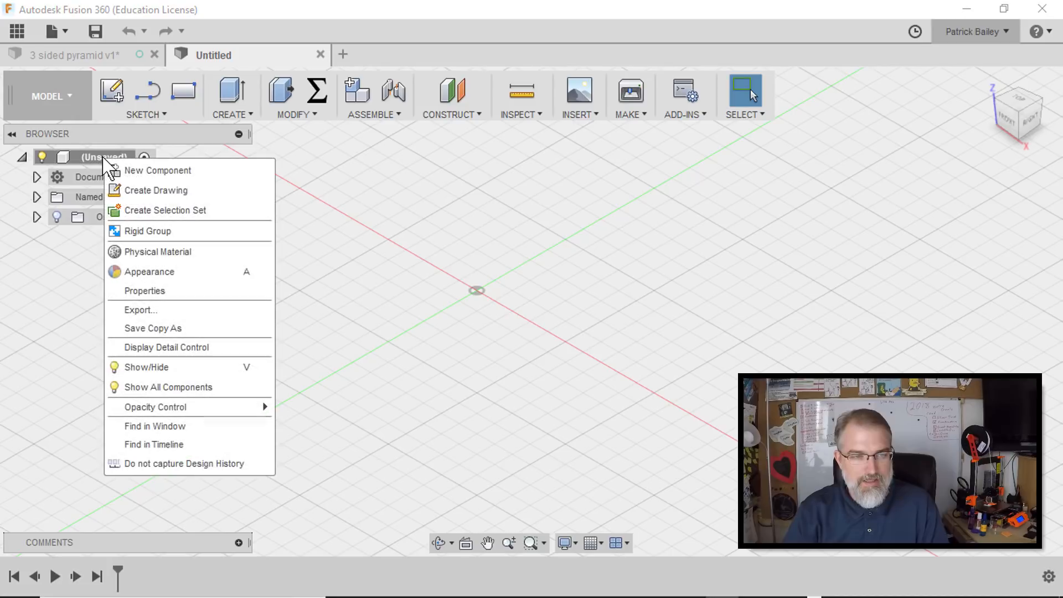
{"action": "left_click", "coordinate": [133, 171]}
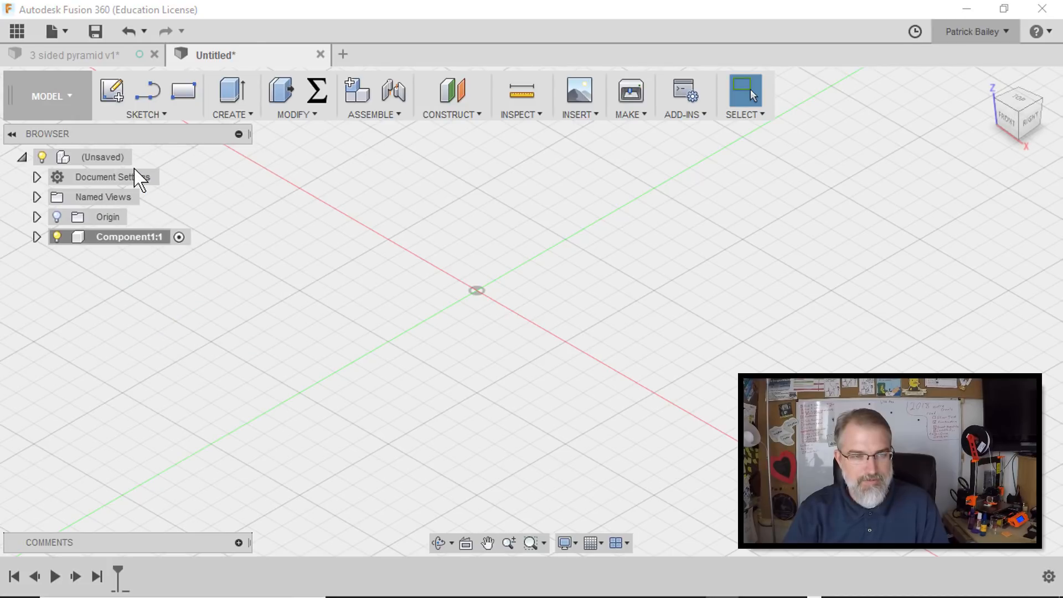
{"action": "left_click", "coordinate": [116, 240]}
{"action": "left_click", "coordinate": [115, 239]}
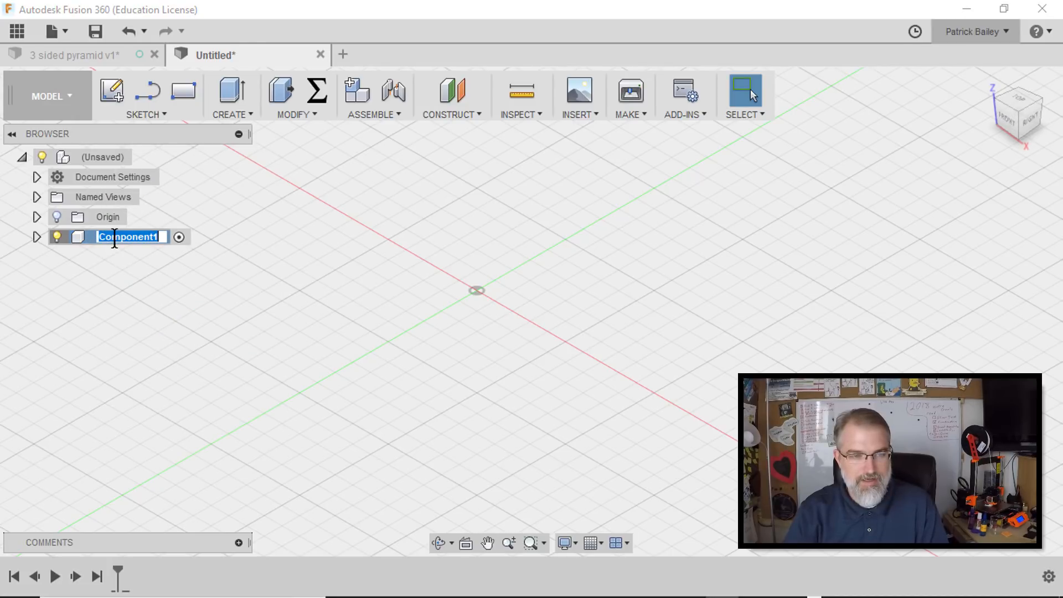
{"action": "type", "text": "tetrahedron"}
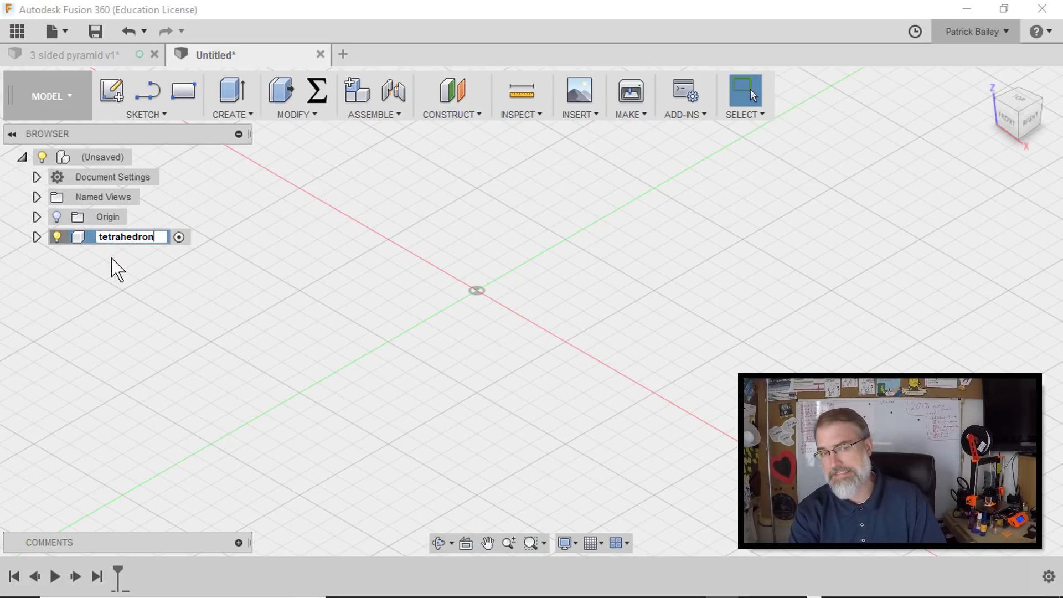
{"action": "key", "text": "Return"}
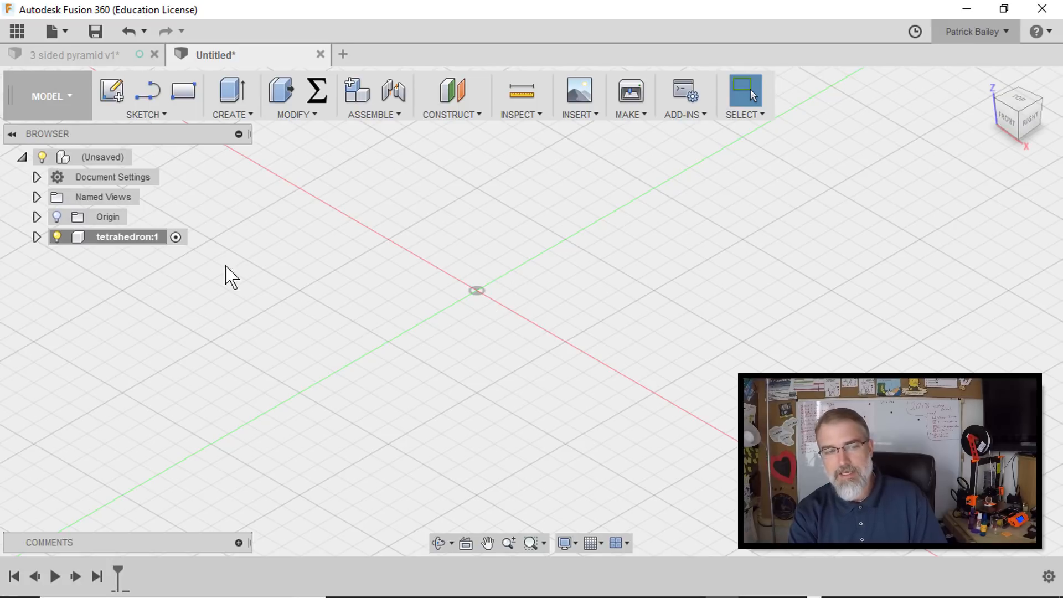
- Show the tetrahedron component's origin planes and create a sketch on its horizontal XY plane
{"action": "left_click", "coordinate": [37, 237]}
{"action": "left_click", "coordinate": [72, 258]}
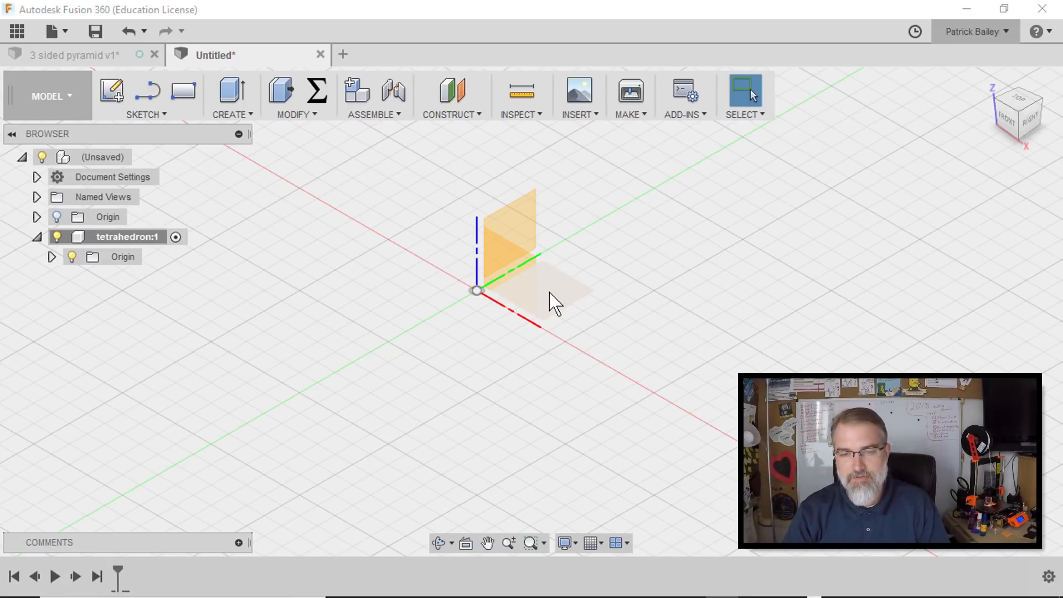
{"action": "right_click", "coordinate": [554, 303]}
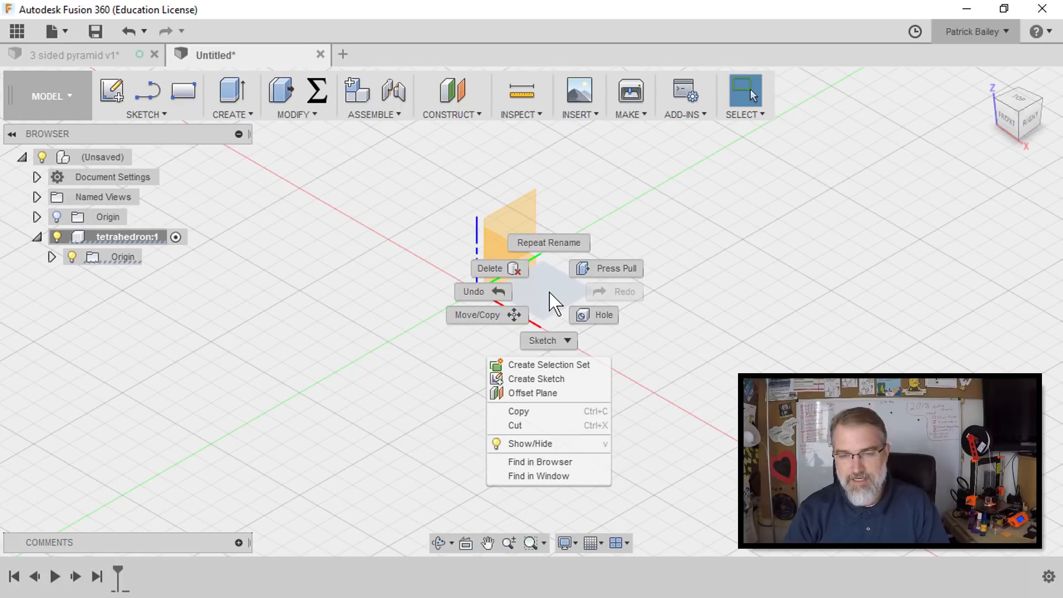
{"action": "left_click", "coordinate": [556, 381]}
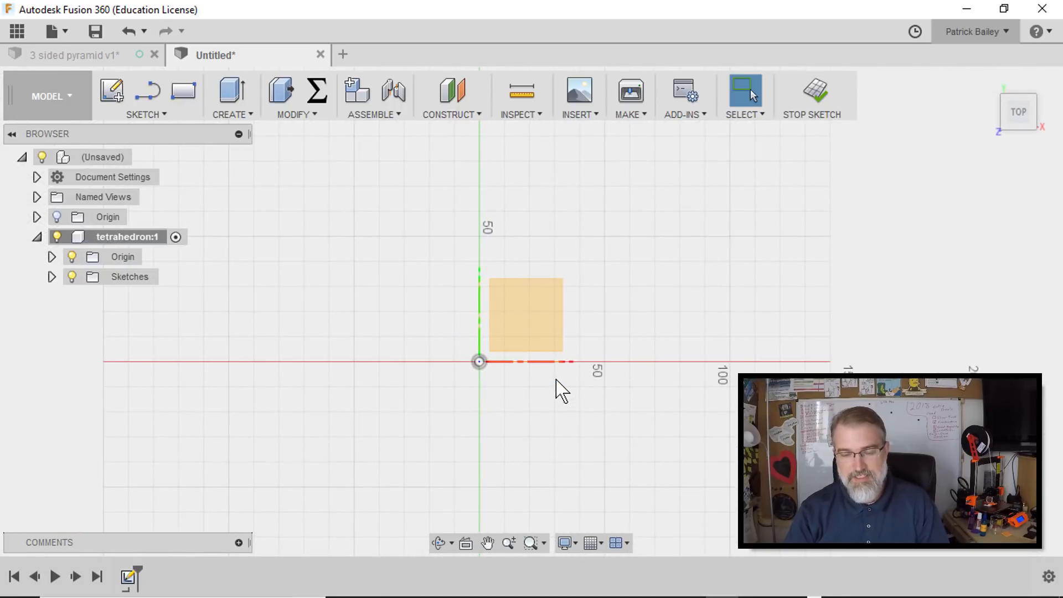
- Draw a 70 mm line from the origin along the positive X axis as the triangle's base
{"action": "mouse_move", "coordinate": [615, 344]}
{"action": "middle_mouse_down"}
{"action": "mouse_move", "coordinate": [613, 313]}
{"action": "mouse_move", "coordinate": [588, 315]}
{"action": "middle_mouse_up"}
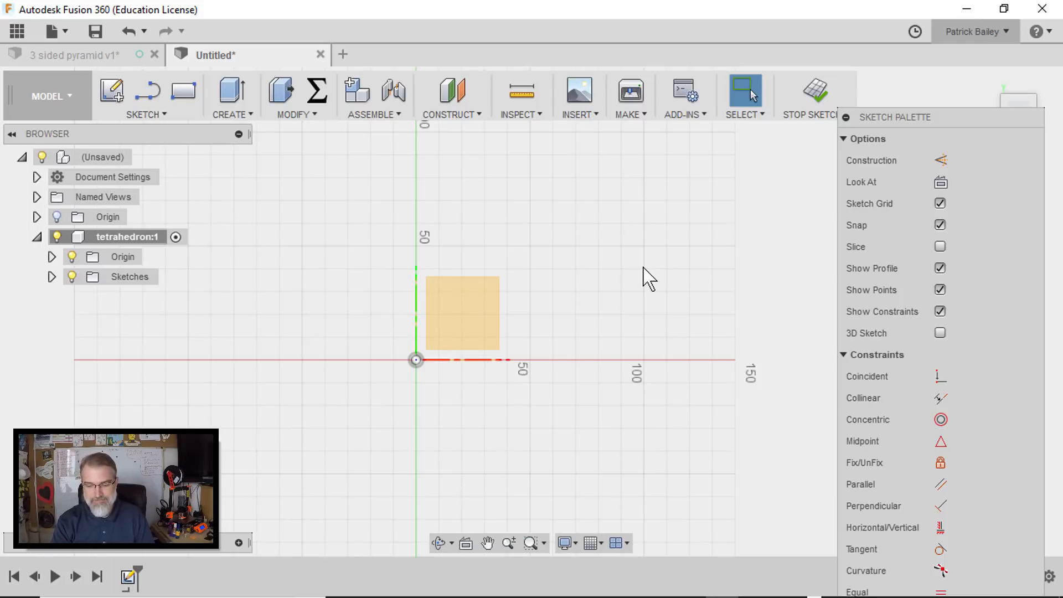
{"action": "key", "text": "l"}
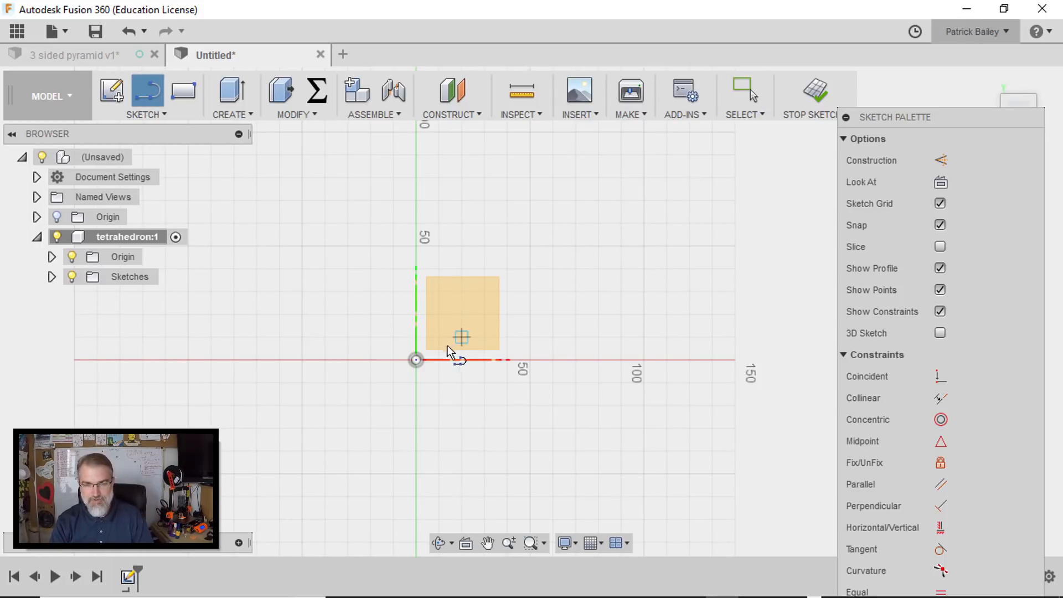
{"action": "left_click", "coordinate": [416, 360]}
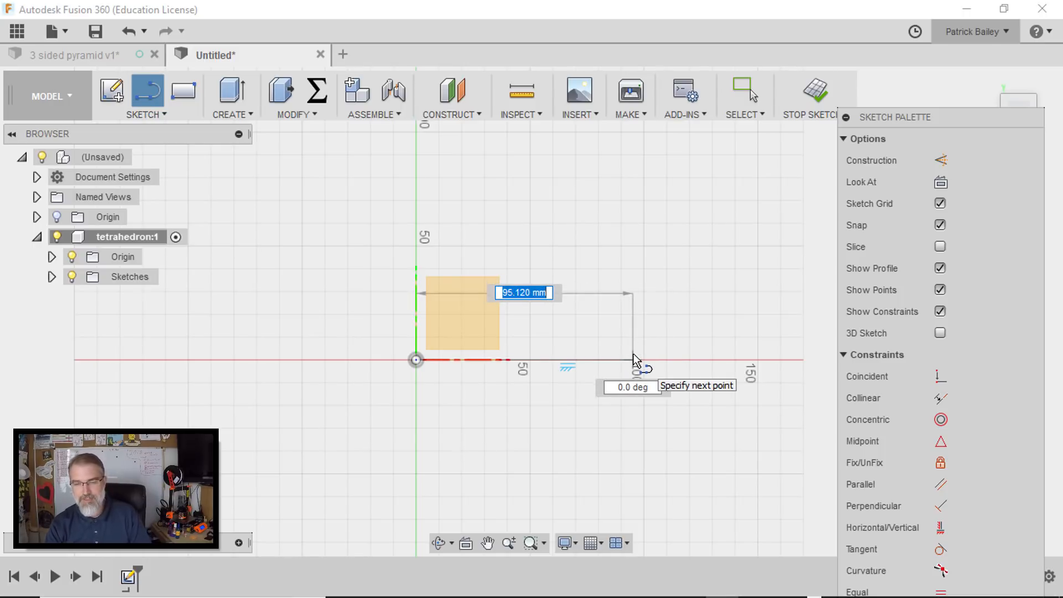
{"action": "type", "text": "70"}
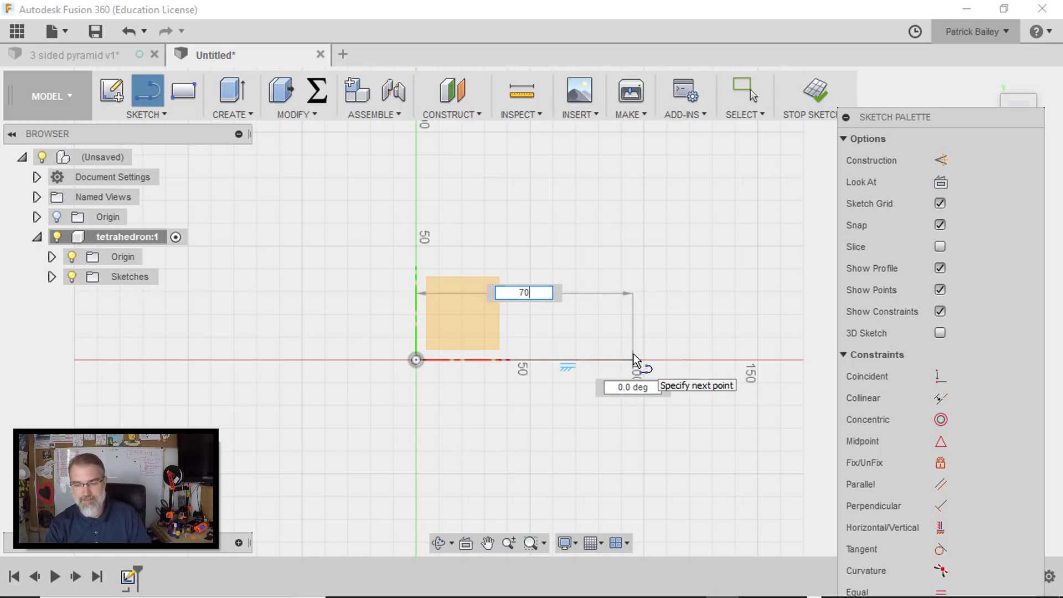
{"action": "key", "text": "Return"}
{"action": "key", "text": "Escape"}
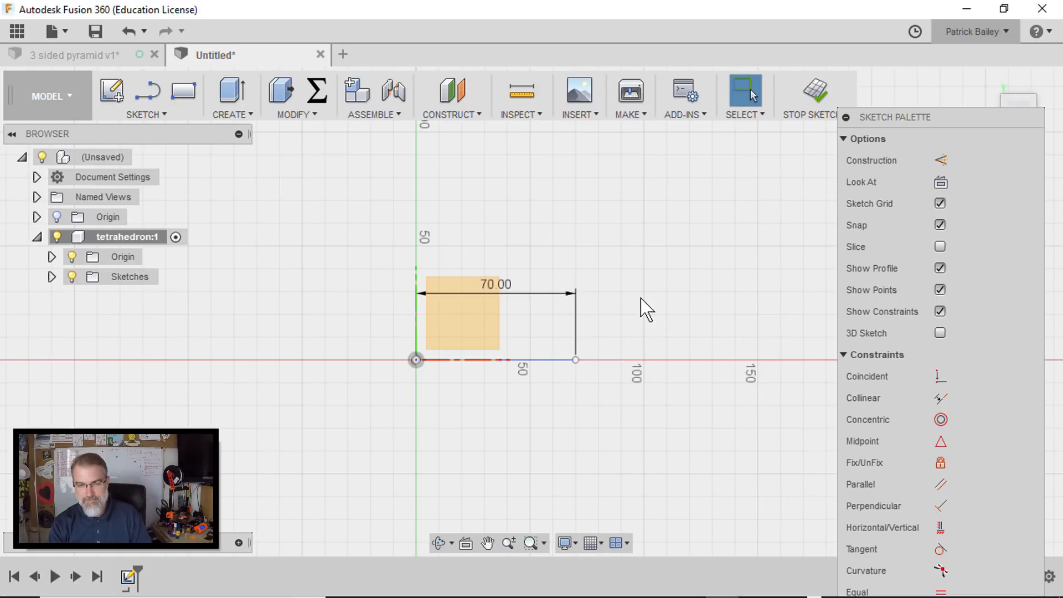
- Draw a vertical line about 75 mm long that crosses the 70 mm base line at a right angle
{"action": "scroll", "coordinate": [589, 259], "scroll_direction": "up", "scroll_amount": 3}
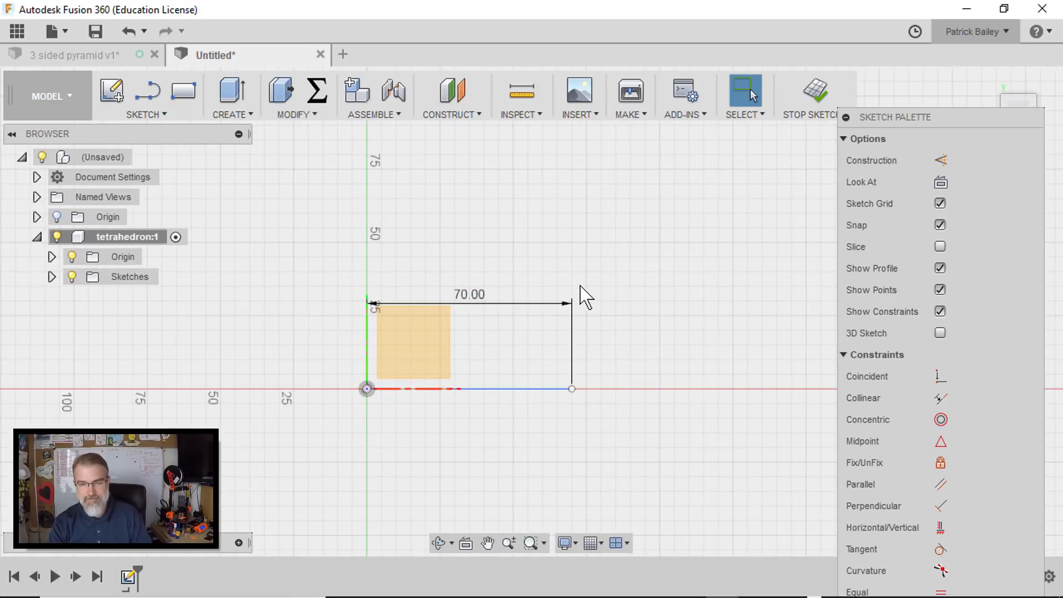
{"action": "scroll", "coordinate": [579, 285], "scroll_direction": "up", "scroll_amount": 2}
{"action": "mouse_move", "coordinate": [529, 268]}
{"action": "middle_mouse_down"}
{"action": "mouse_move", "coordinate": [581, 166]}
{"action": "mouse_move", "coordinate": [594, 263]}
{"action": "middle_mouse_up"}
{"action": "scroll", "coordinate": [581, 166], "scroll_direction": "up", "scroll_amount": 1}
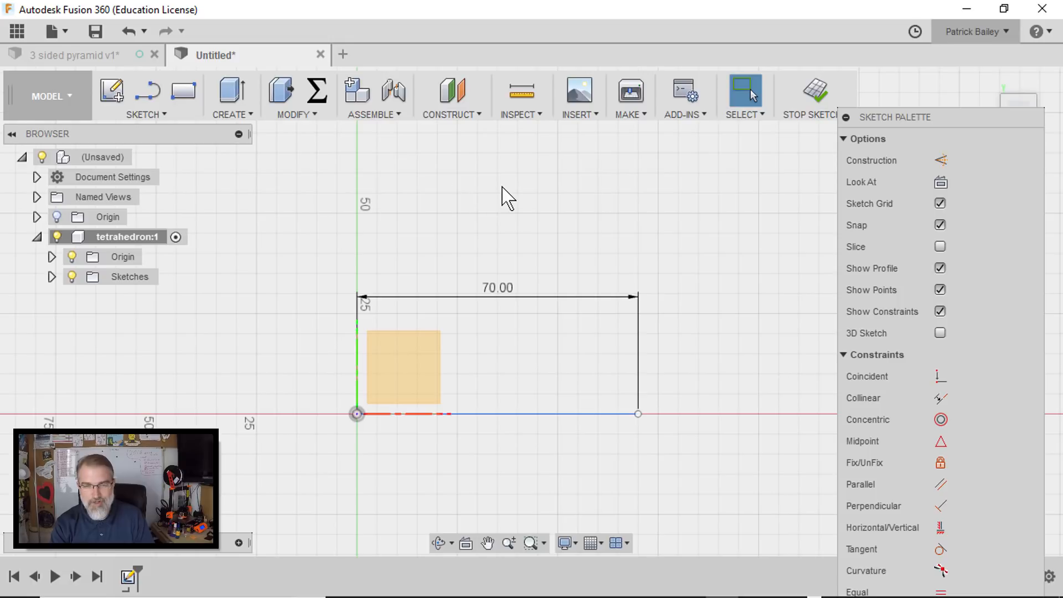
{"action": "key", "text": "l"}
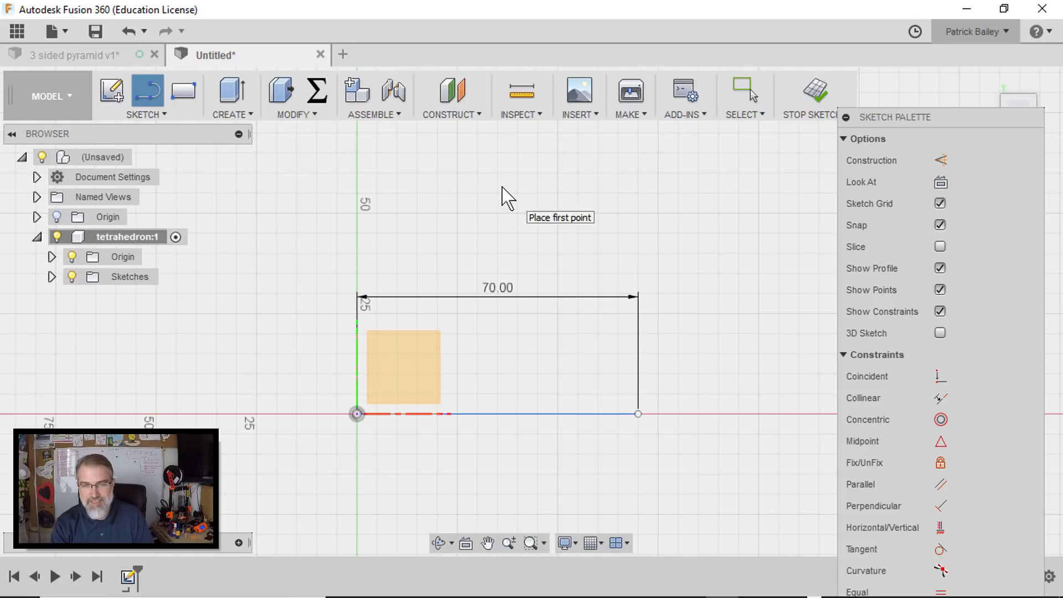
{"action": "left_click", "coordinate": [497, 173]}
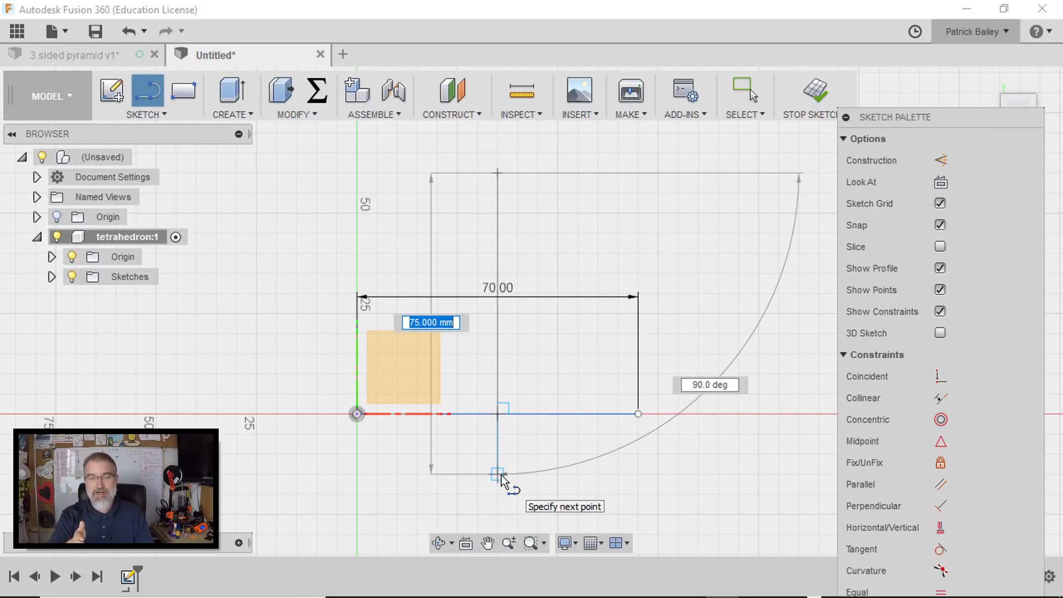
{"action": "left_click", "coordinate": [499, 474]}
{"action": "key", "text": "Escape"}
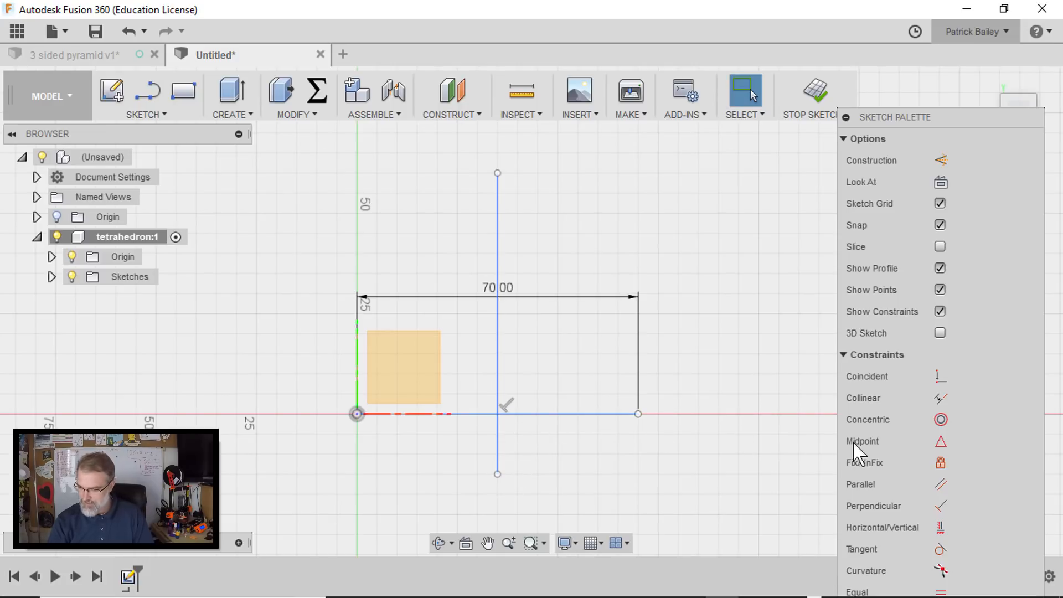
- Constrain the vertical line's lower endpoint to the midpoint of the base line
{"action": "left_click", "coordinate": [940, 441]}
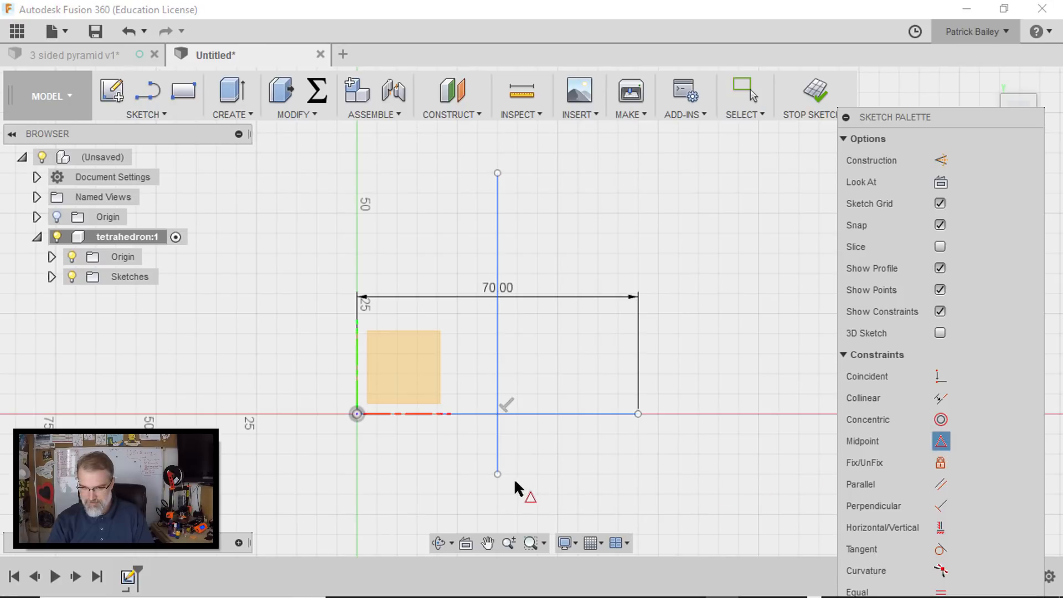
{"action": "left_click", "coordinate": [497, 474]}
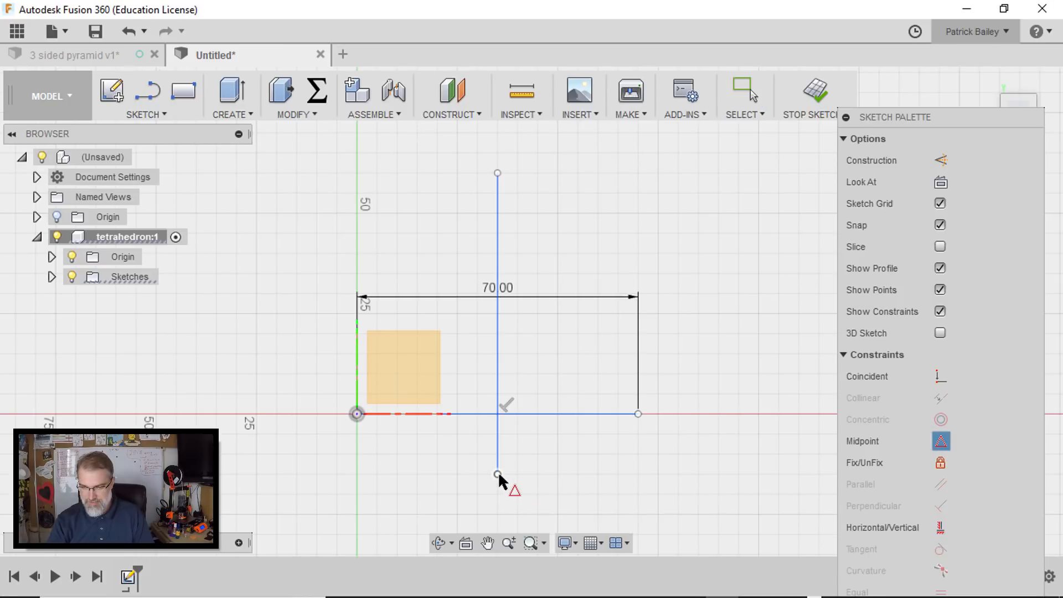
{"action": "left_click", "coordinate": [536, 414]}
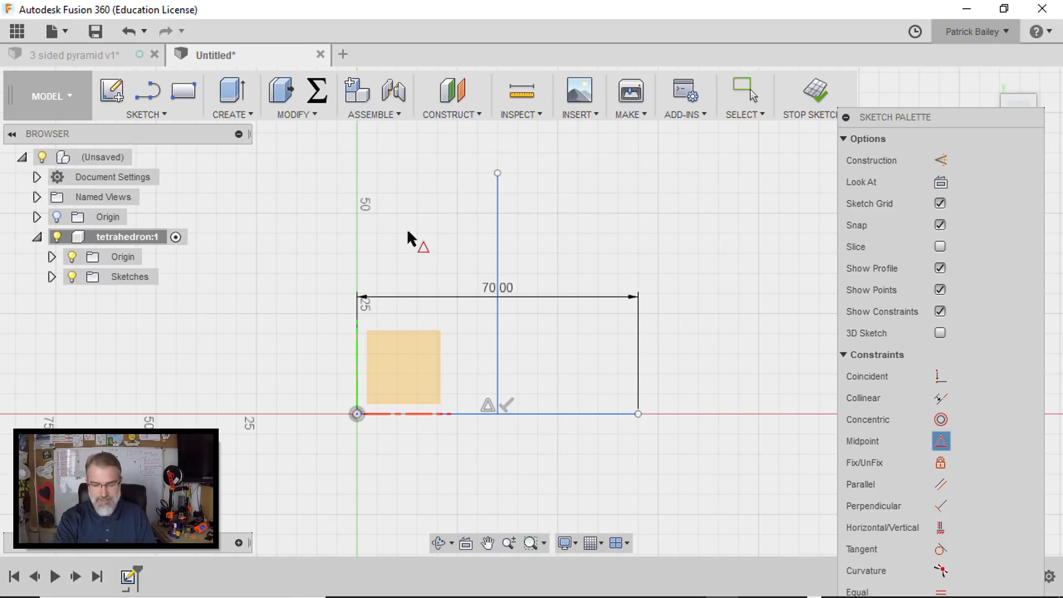
{"action": "key", "text": "Escape"}
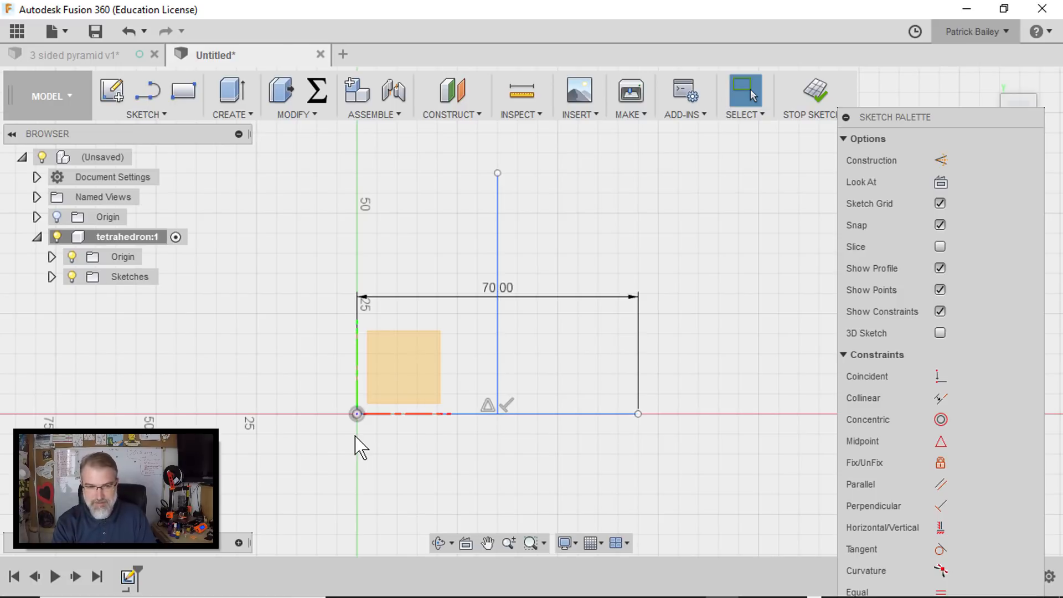
- Draw a line from the origin at 60 degrees up to the vertical line, and stretch the vertical line's upper end beyond their meeting point
{"action": "key", "text": "l"}
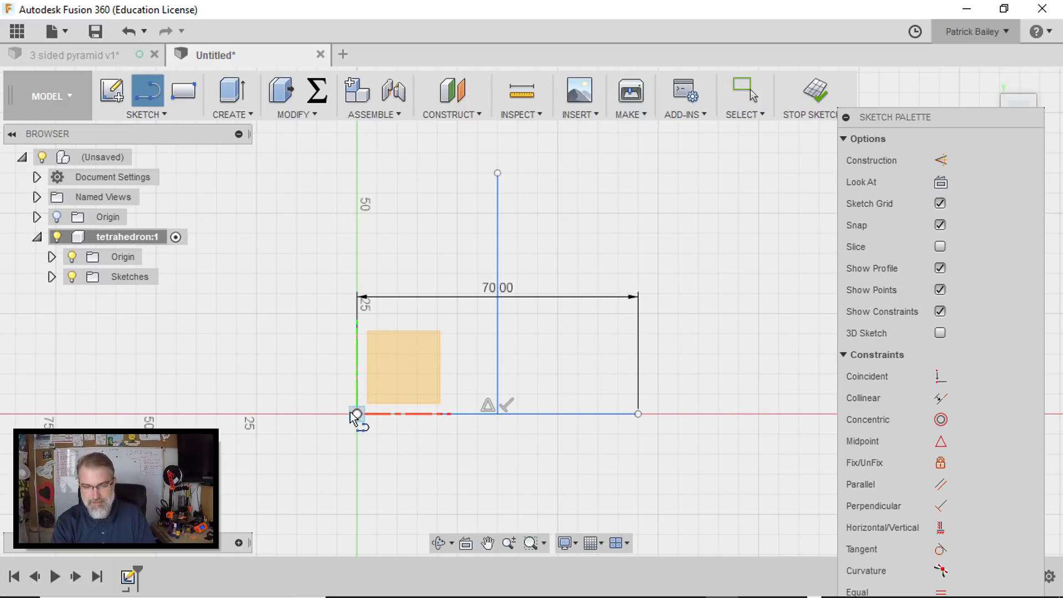
{"action": "left_click", "coordinate": [357, 414]}
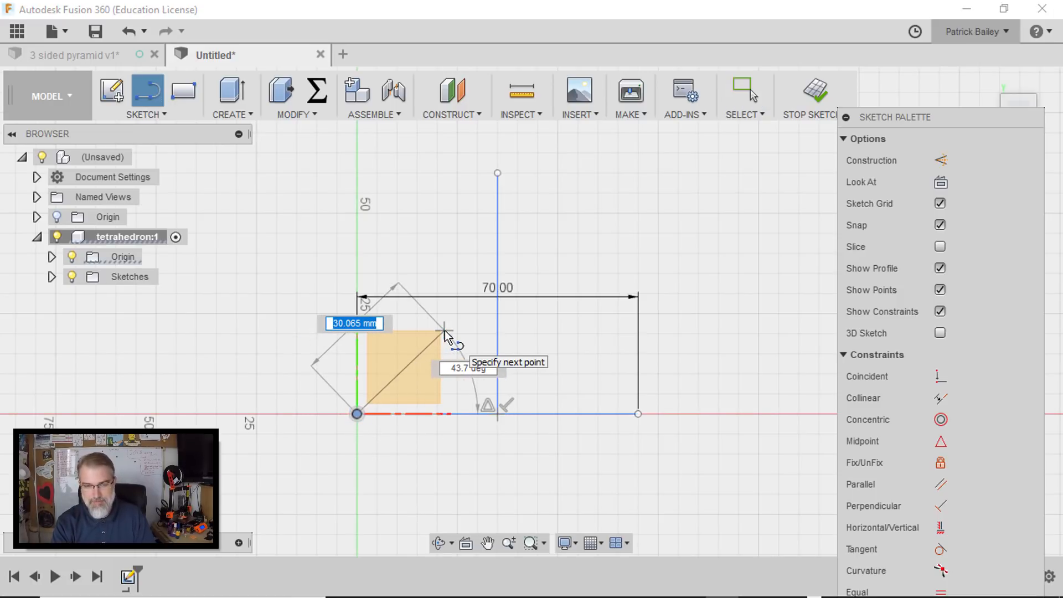
{"action": "key", "text": "Tab"}
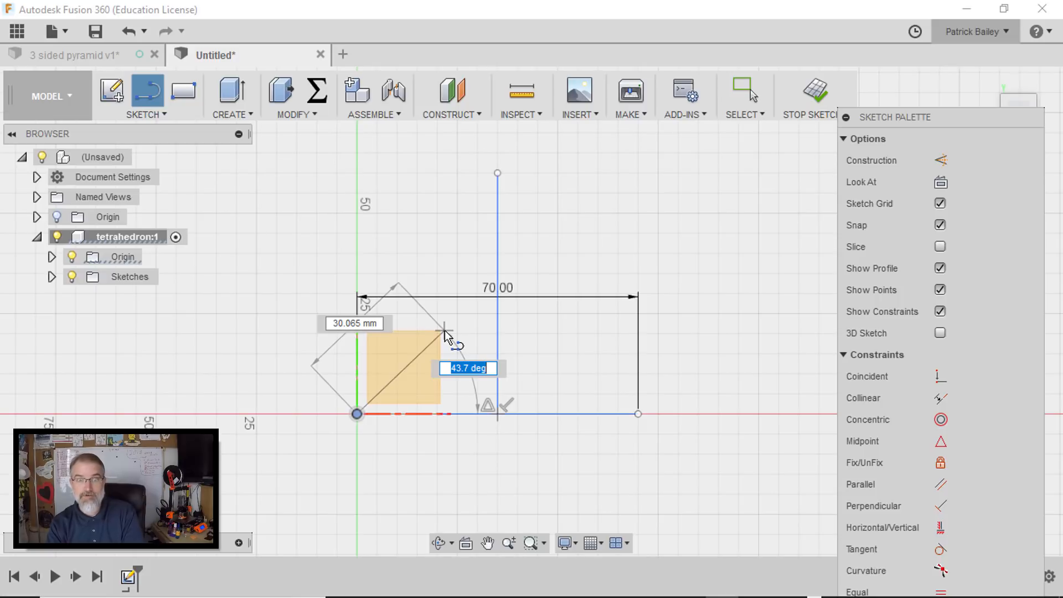
{"action": "type", "text": "60"}
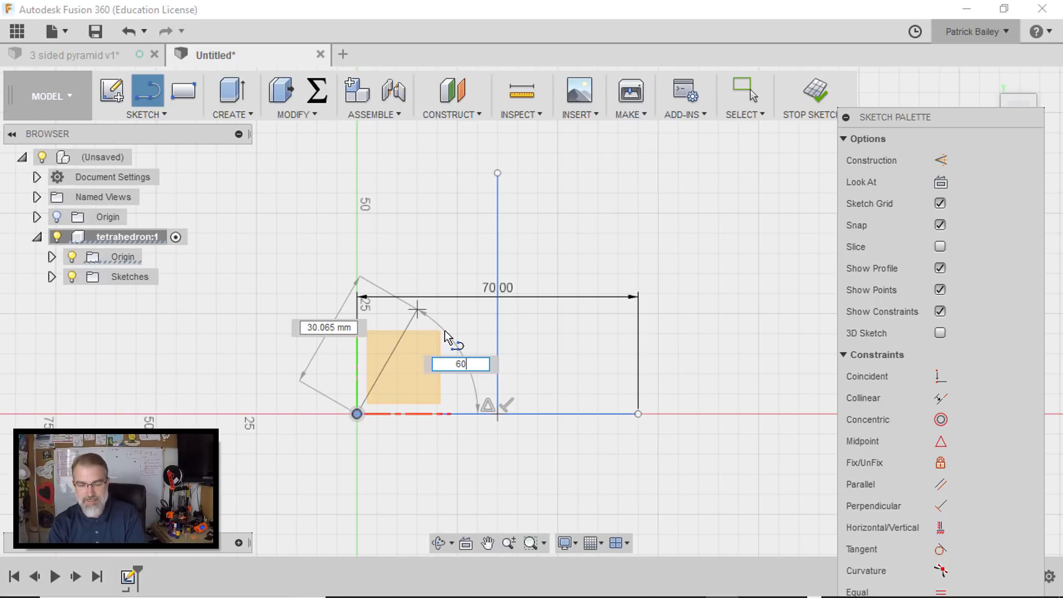
{"action": "key", "text": "Tab"}
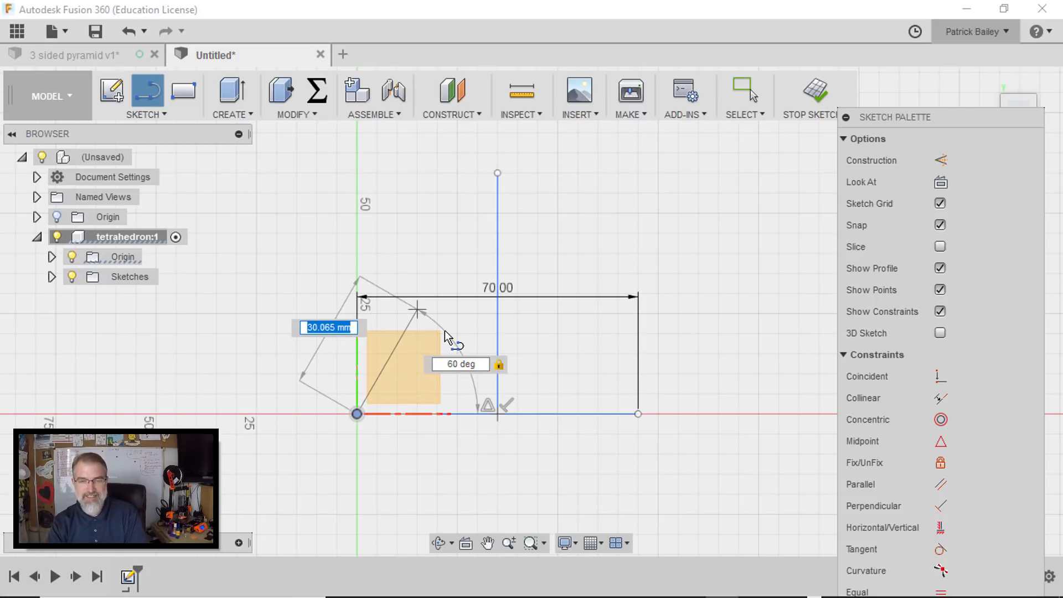
{"action": "left_click", "coordinate": [500, 175]}
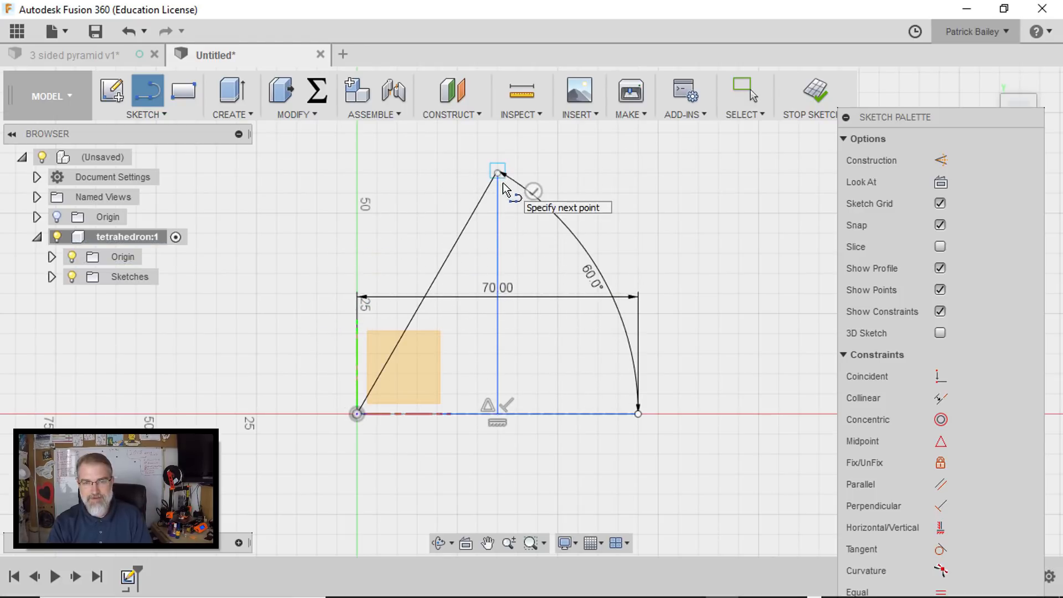
{"action": "key", "text": "Escape"}
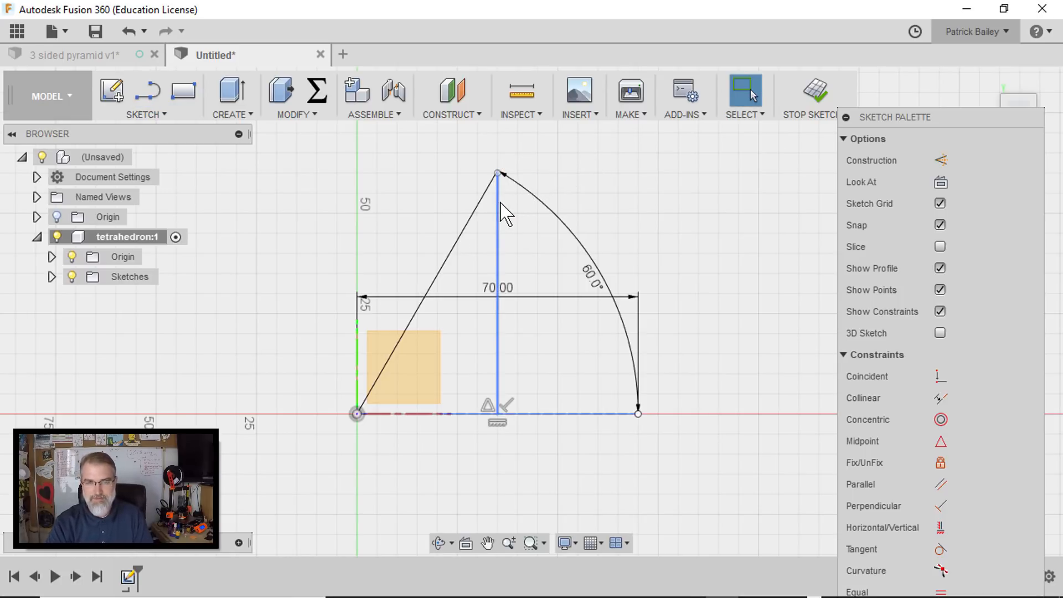
{"action": "left_click", "coordinate": [498, 191]}
{"action": "left_click_drag", "start_coordinate": [500, 176], "coordinate": [498, 134]}
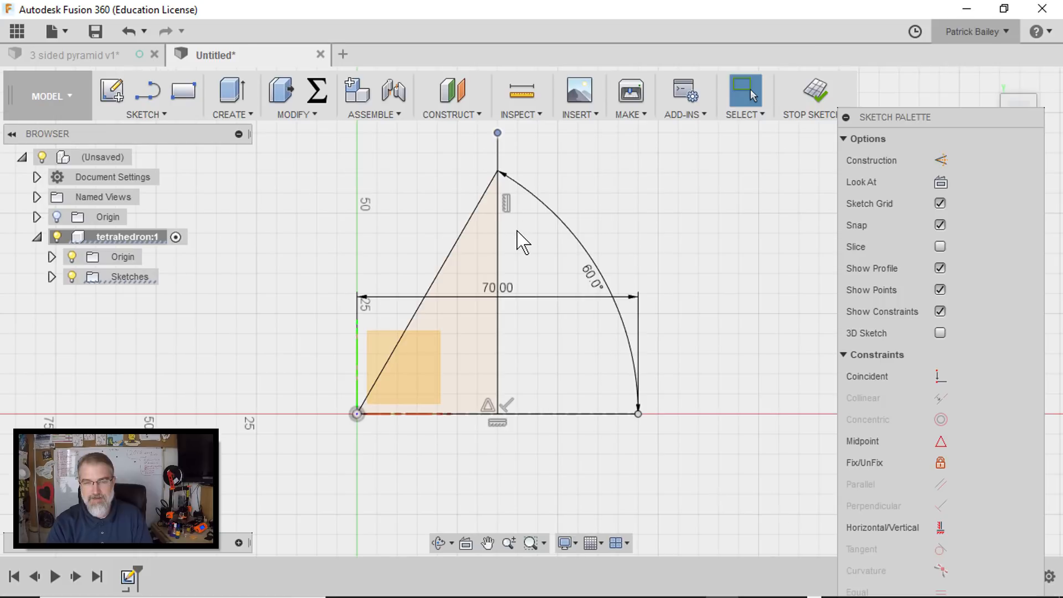
- Try to draw a line about 44 mm long from the base line's far endpoint, angled at 90+30 degrees
{"action": "scroll", "coordinate": [516, 232], "scroll_direction": "up", "scroll_amount": 3}
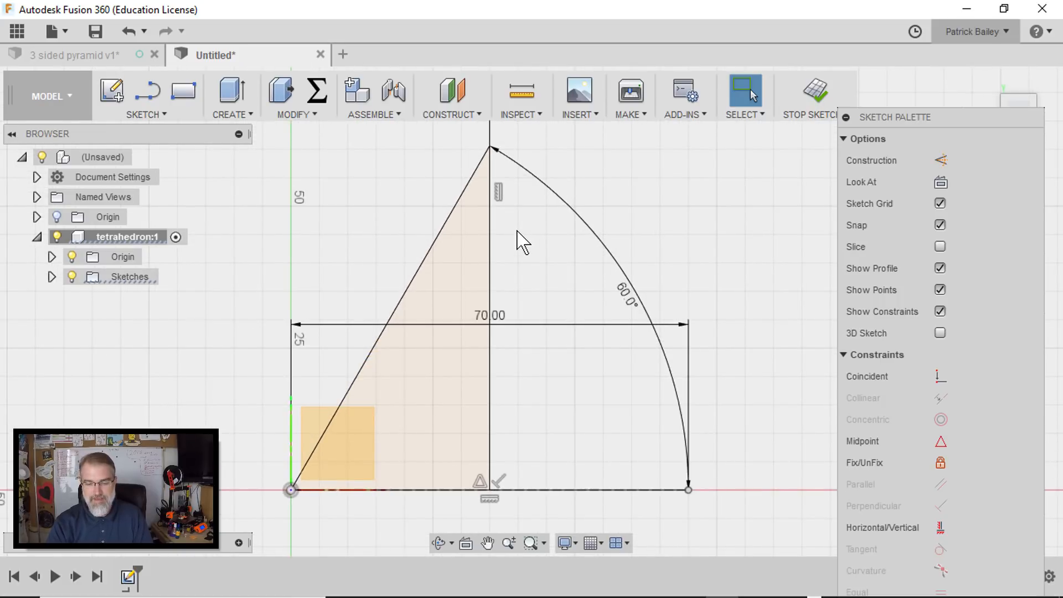
{"action": "key", "text": "l"}
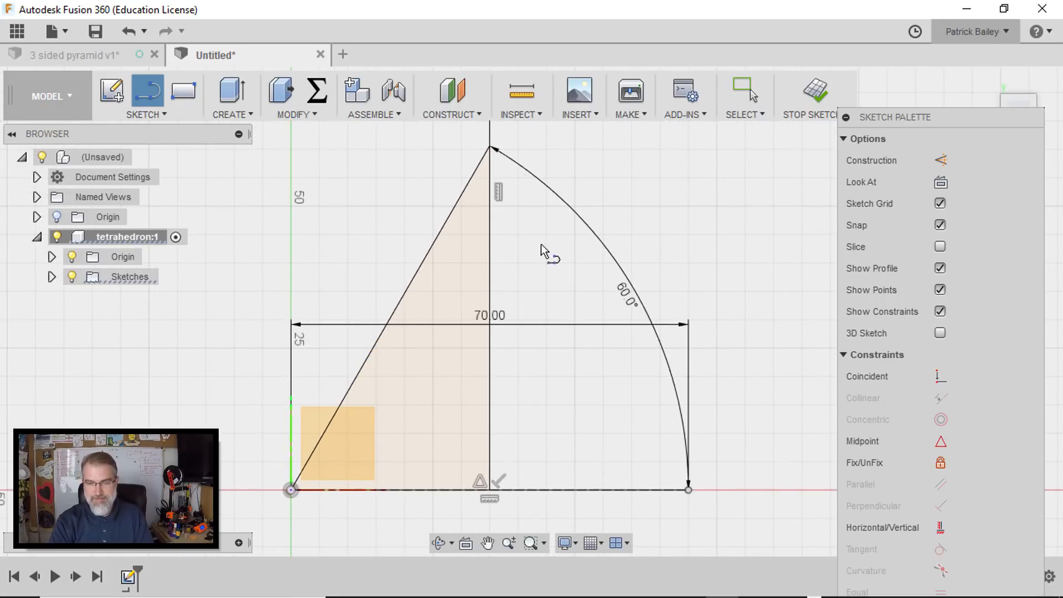
{"action": "left_click", "coordinate": [689, 489]}
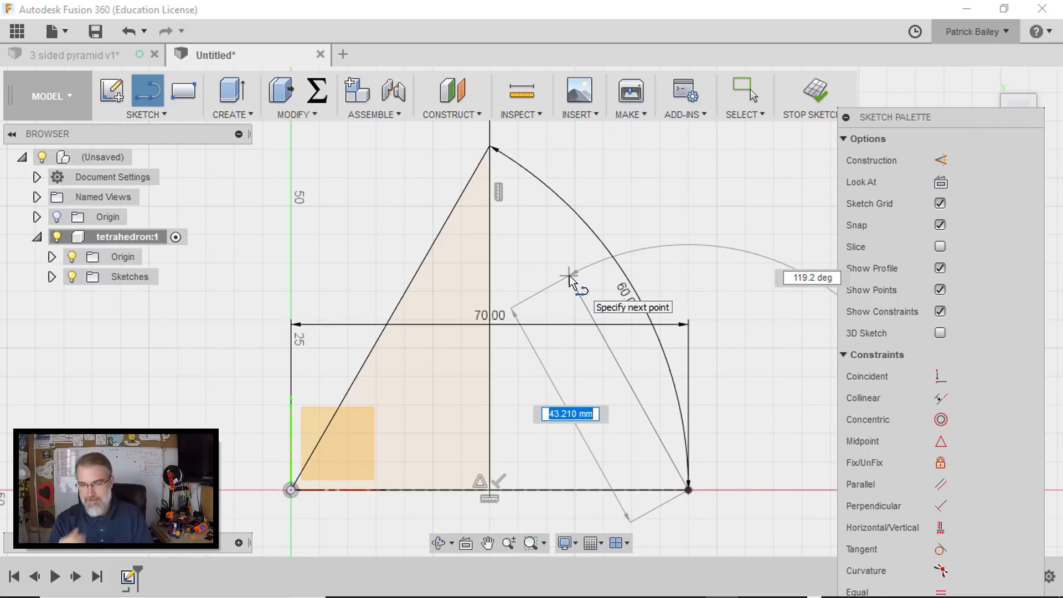
{"action": "key", "text": "Tab"}
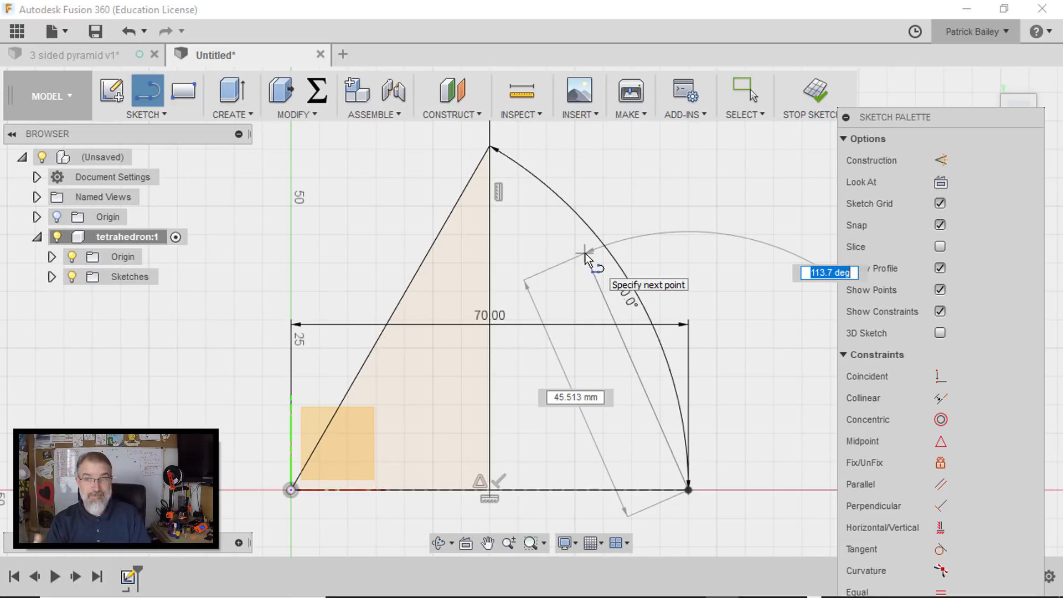
{"action": "type", "text": "90+3"}
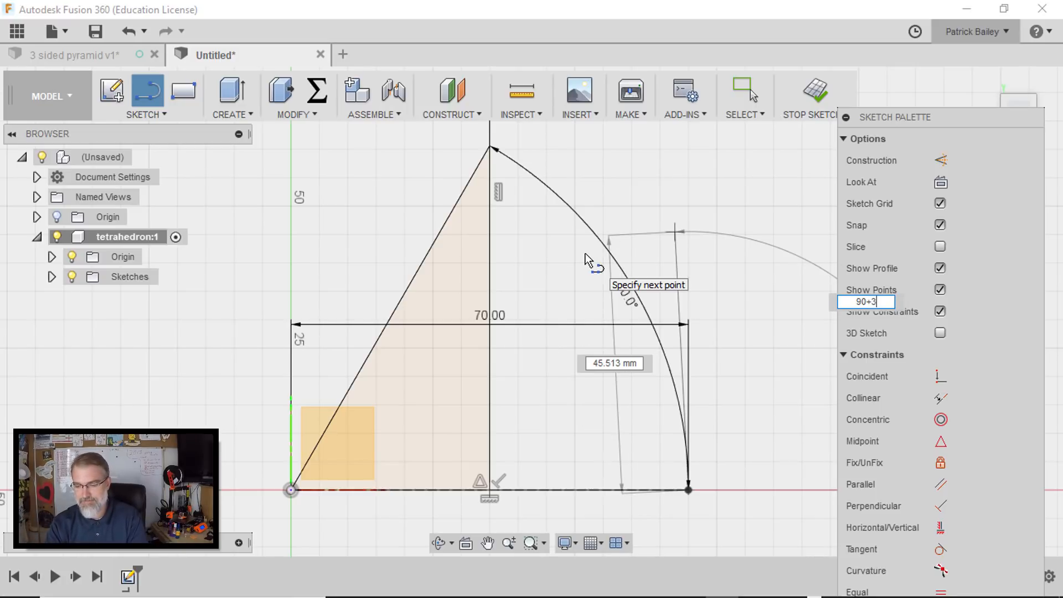
{"action": "key", "text": "BackSpace"}
{"action": "type", "text": "60"}
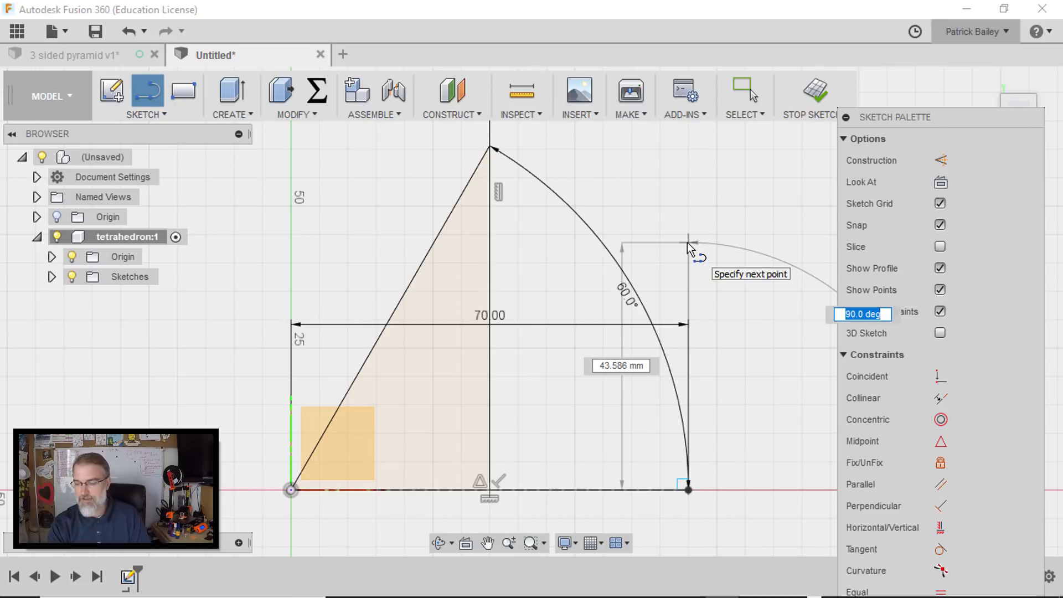
{"action": "type", "text": "90+30"}
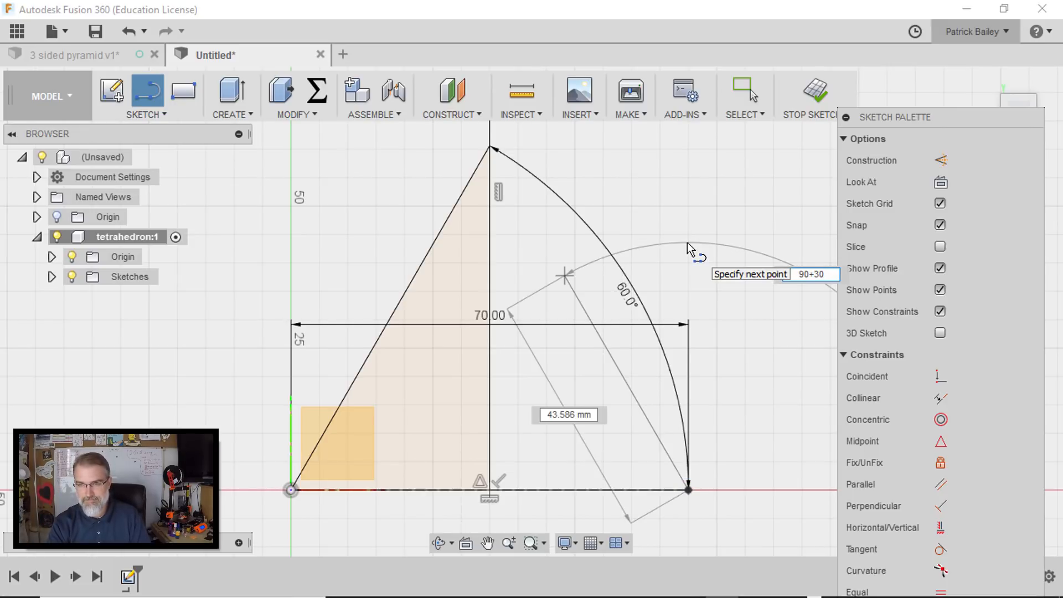
{"action": "key", "text": "Return"}
{"action": "key", "text": "Escape"}
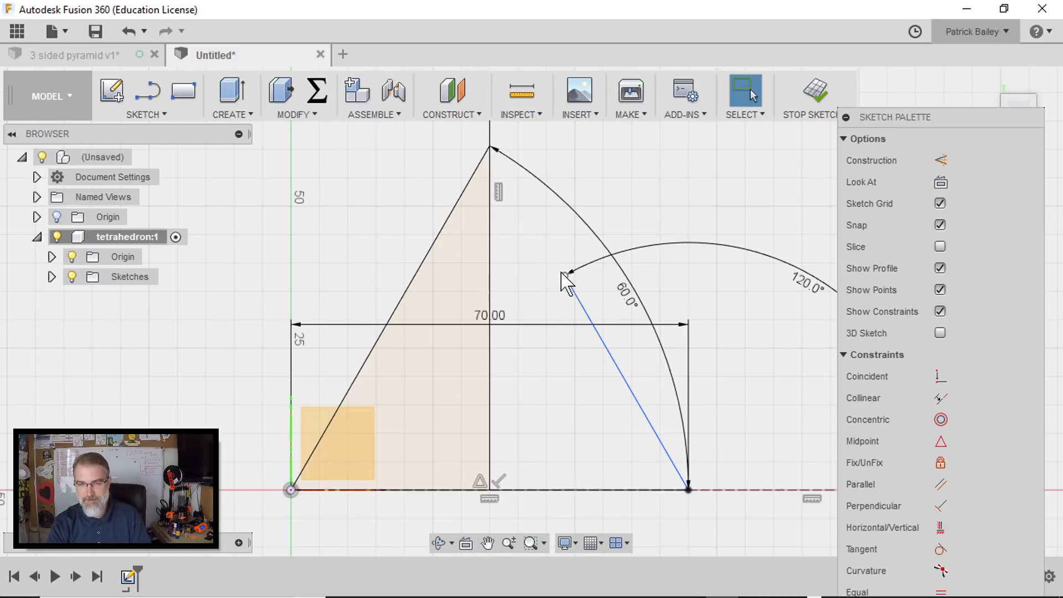
- Delete the short 120-degree line that starts at the base line's far endpoint
{"action": "left_click", "coordinate": [565, 275]}
{"action": "left_click_drag", "start_coordinate": [565, 275], "coordinate": [539, 244]}
{"action": "key", "text": "Delete"}
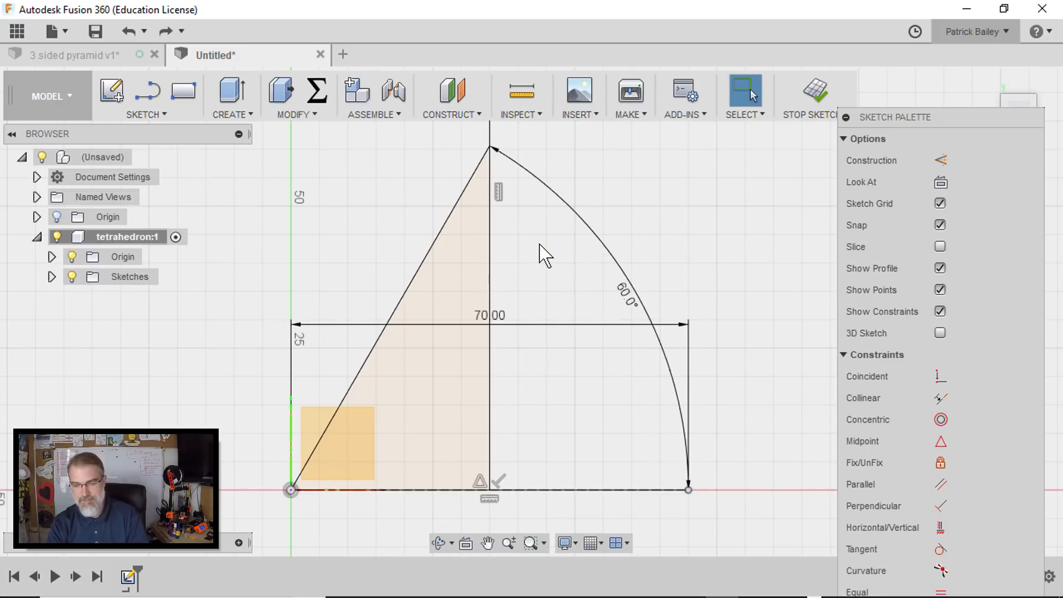
- Draw a line from the base line's far endpoint at 180-60 degrees up to the triangle's apex
{"action": "key", "text": "l"}
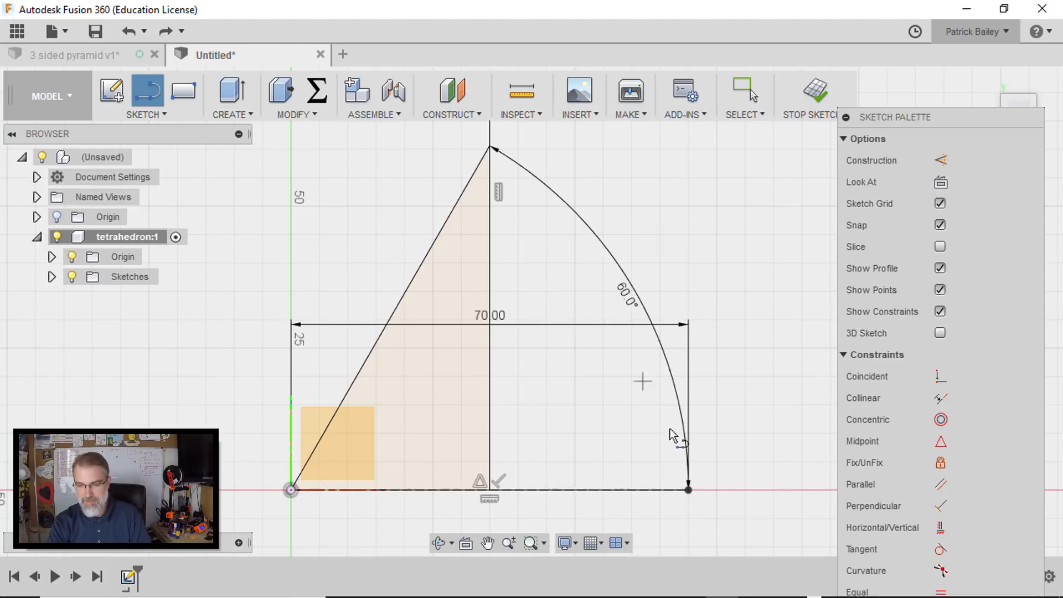
{"action": "left_click", "coordinate": [689, 490]}
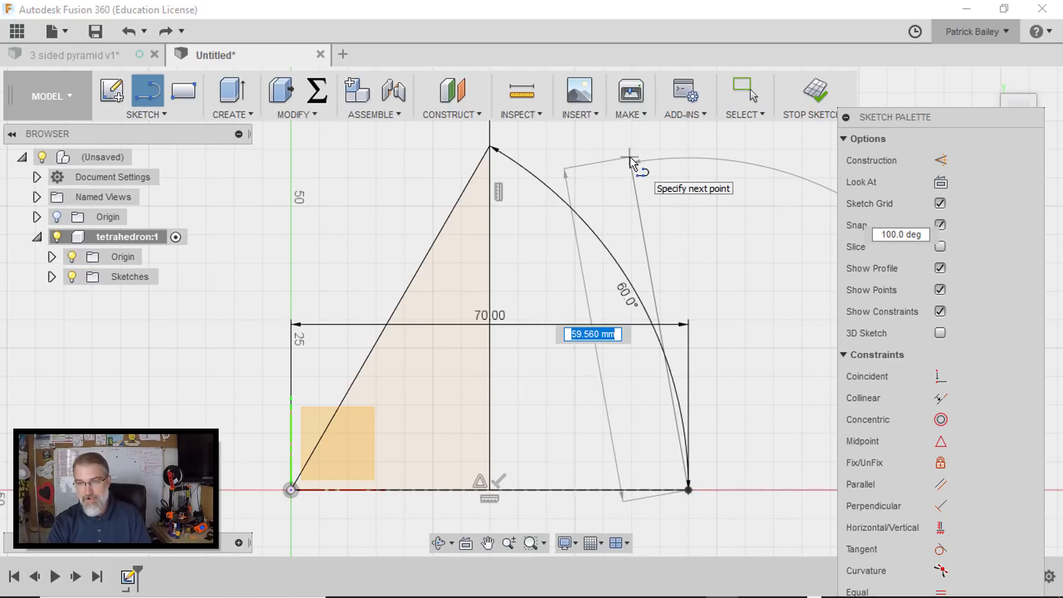
{"action": "key", "text": "Tab"}
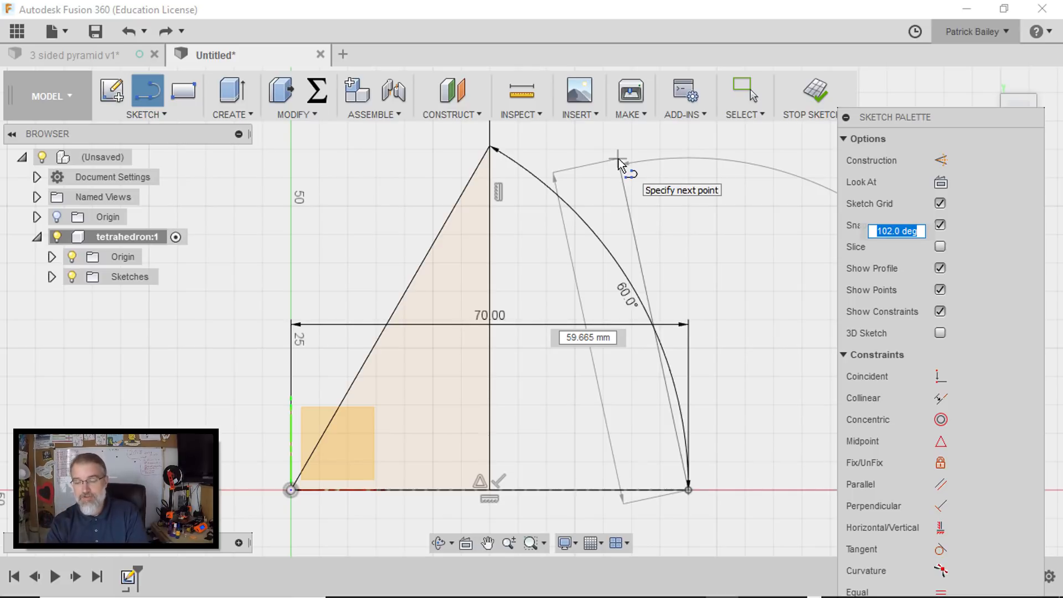
{"action": "type", "text": "180-60"}
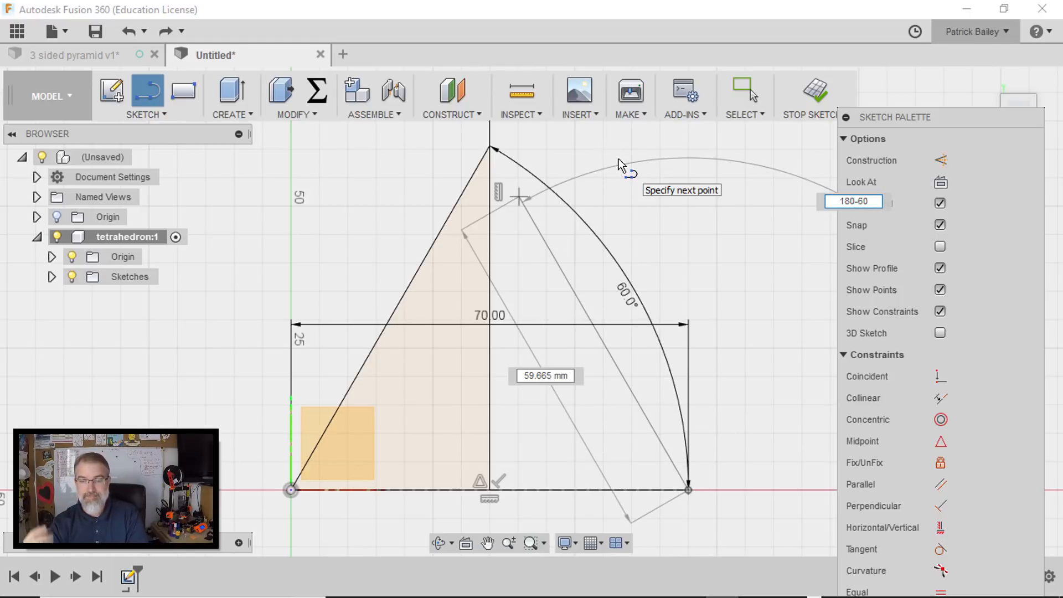
{"action": "key", "text": "Tab"}
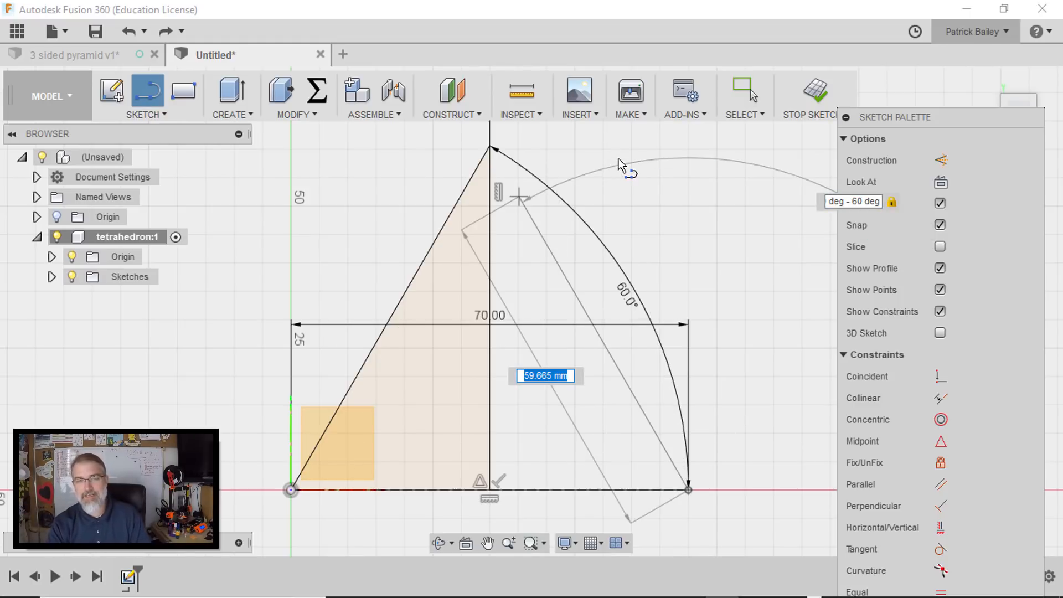
{"action": "left_click", "coordinate": [483, 150]}
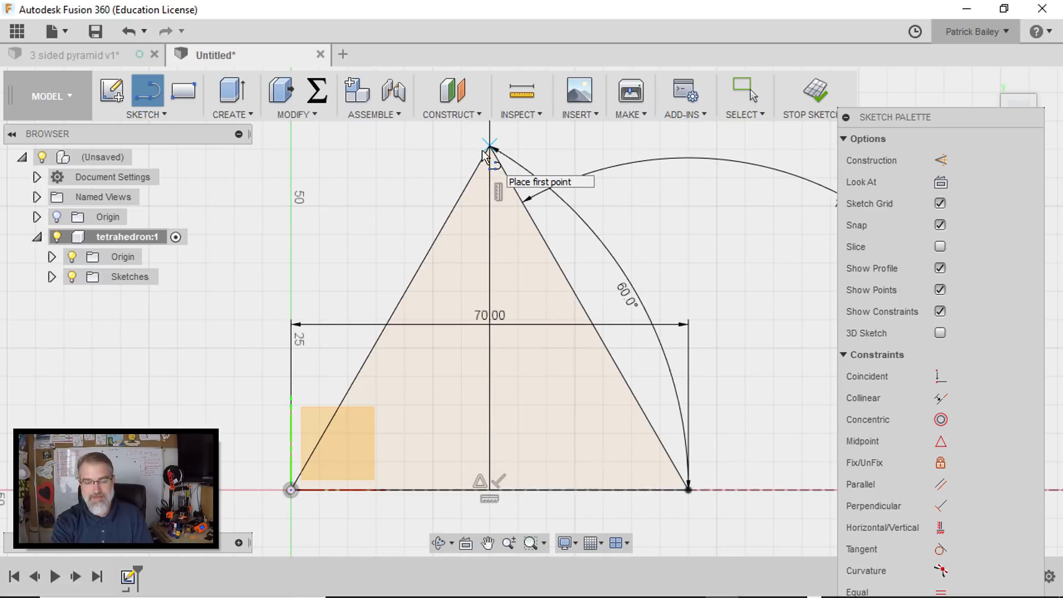
{"action": "key", "text": "Escape"}
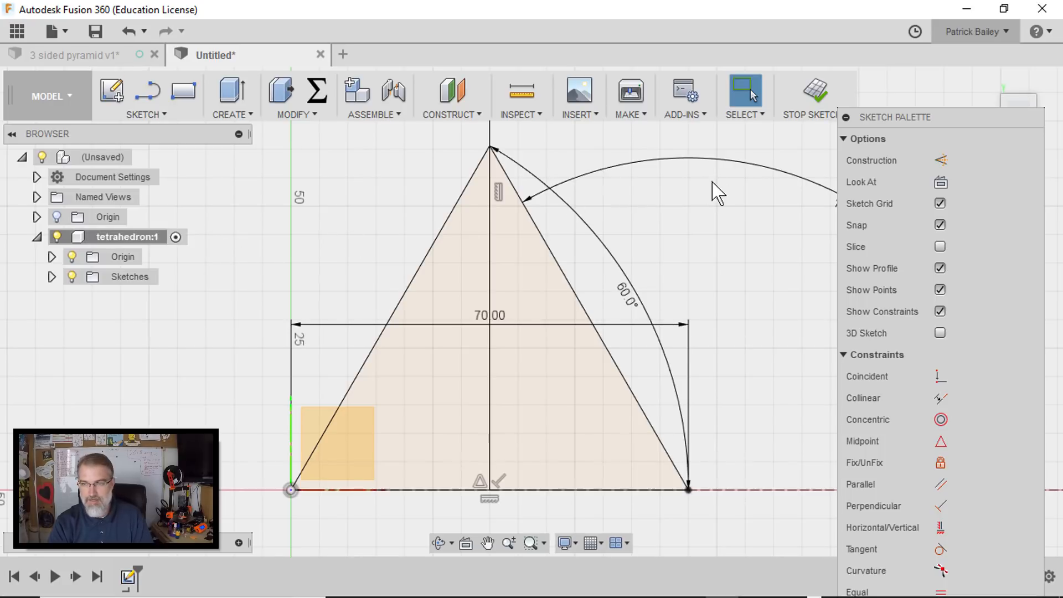
- Finish the sketch and extrude both halves of the triangle upward 30 mm as a new body
{"action": "left_click", "coordinate": [817, 99]}
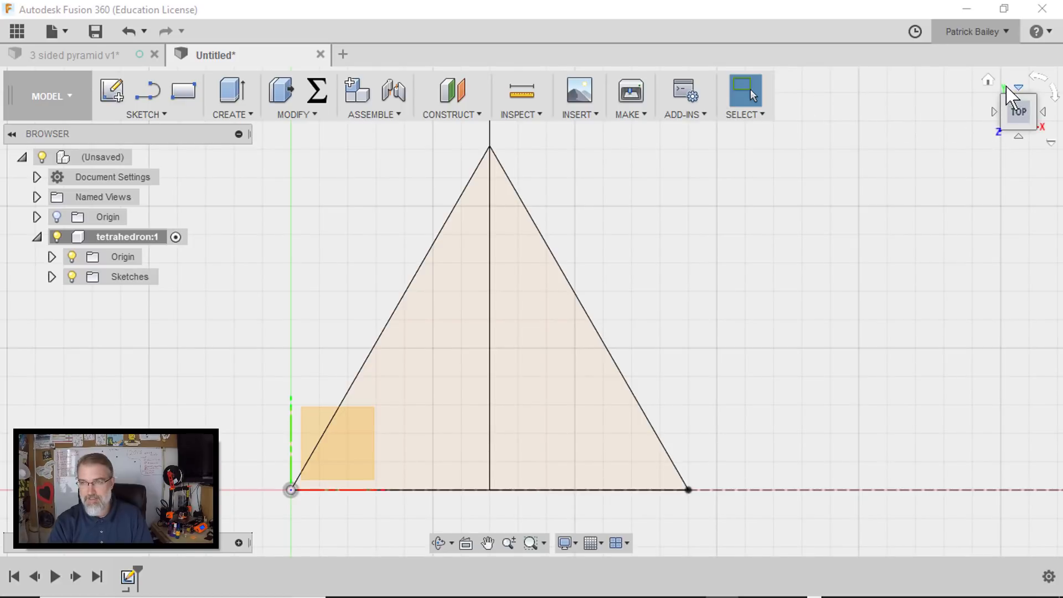
{"action": "left_click", "coordinate": [989, 80]}
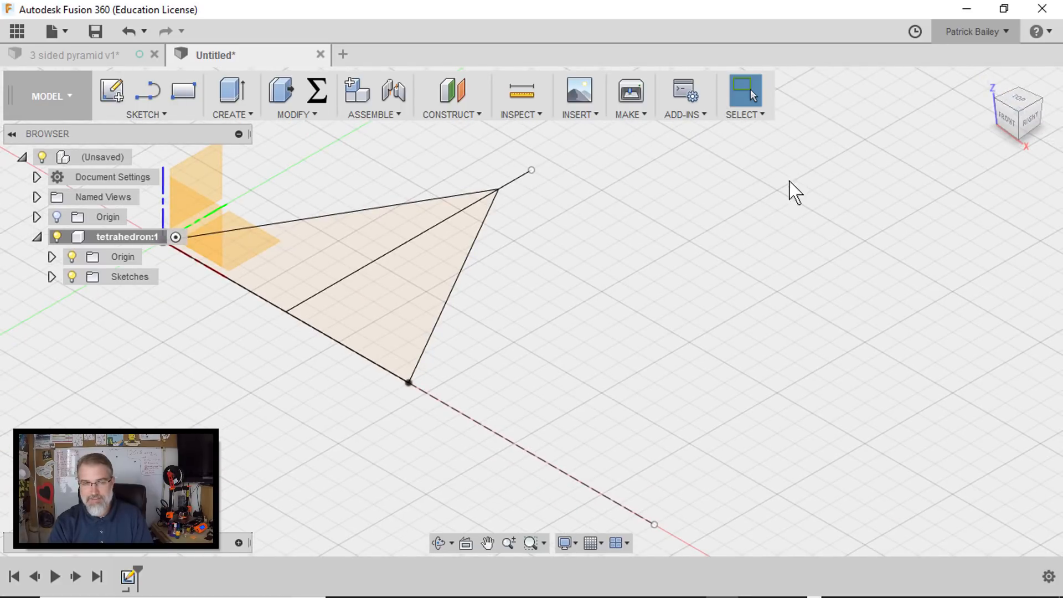
{"action": "middle_click_drag", "start_coordinate": [636, 263], "coordinate": [717, 328]}
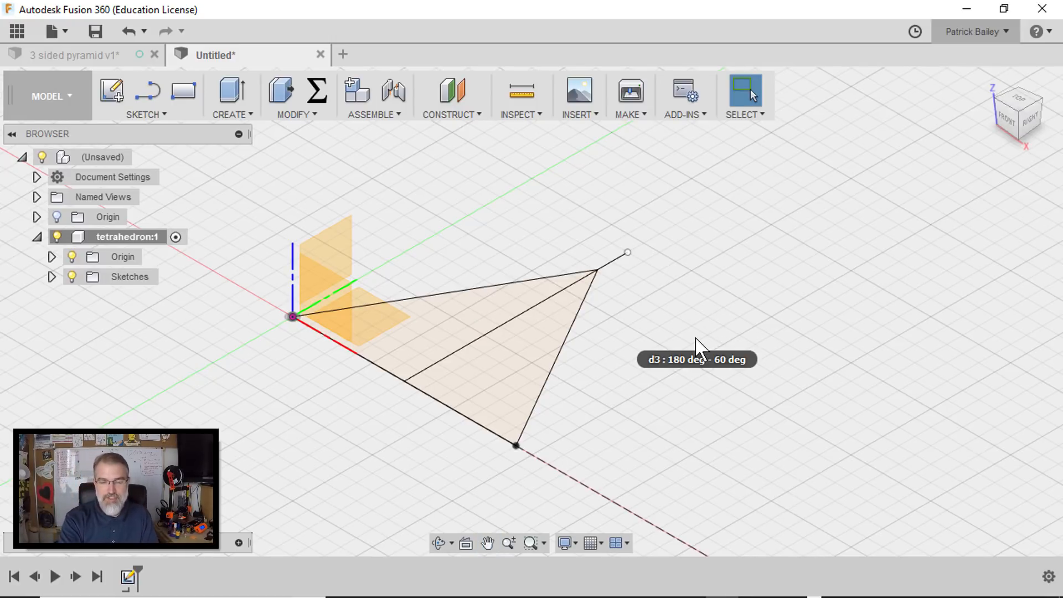
{"action": "key", "text": "q"}
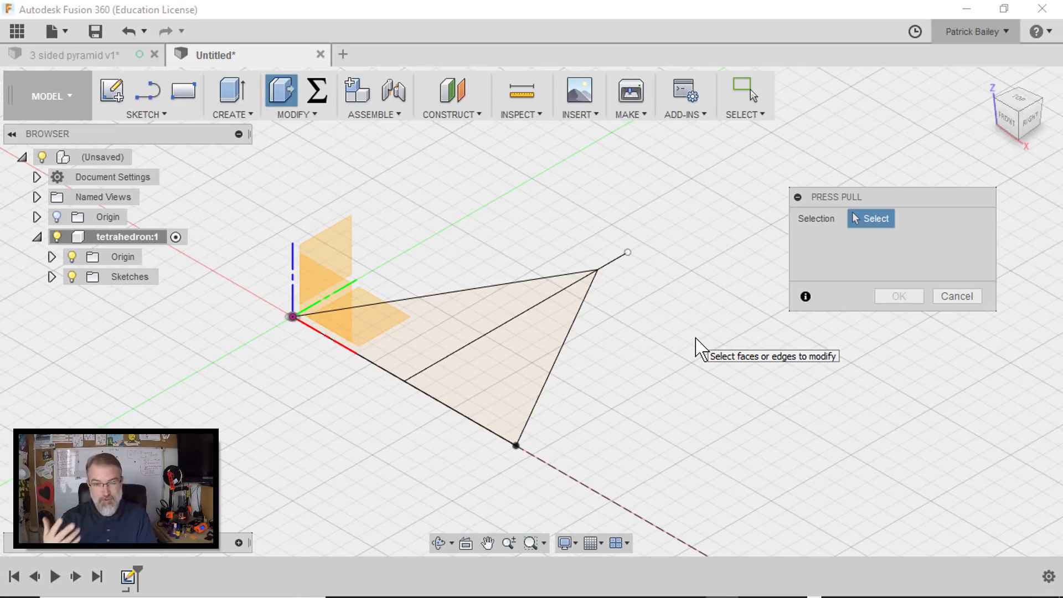
{"action": "left_click", "coordinate": [452, 339]}
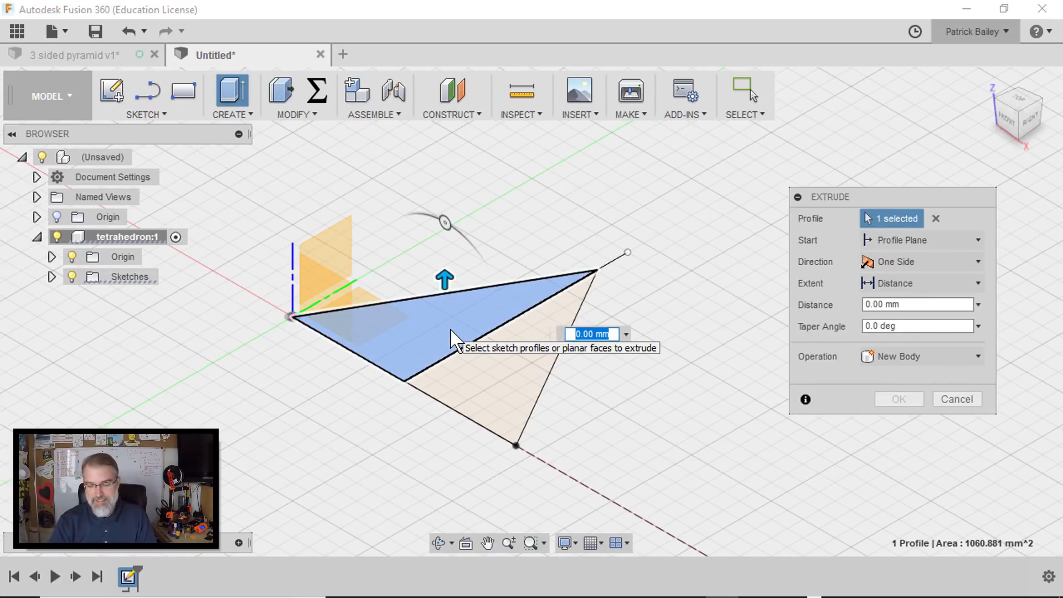
{"action": "left_click", "coordinate": [505, 382]}
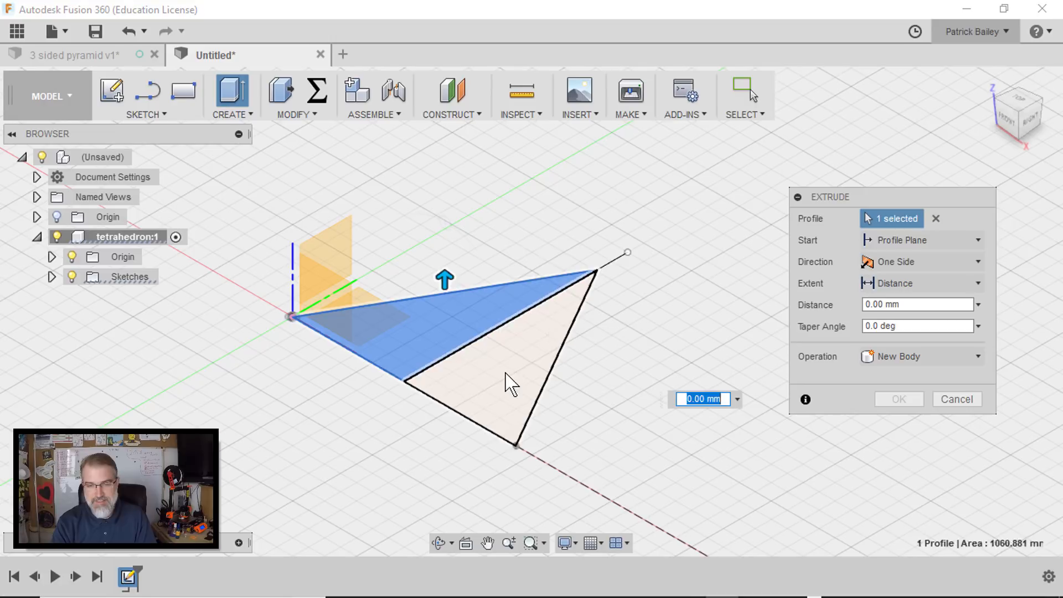
{"action": "left_click_drag", "start_coordinate": [556, 343], "coordinate": [554, 232]}
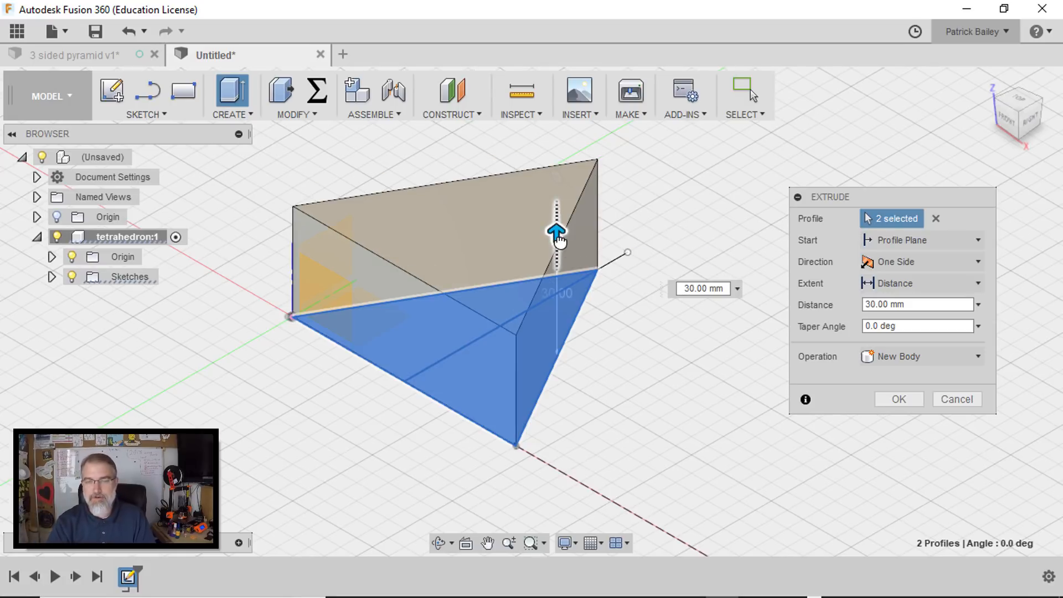
{"action": "scroll", "coordinate": [559, 239], "scroll_direction": "down", "scroll_amount": 2}
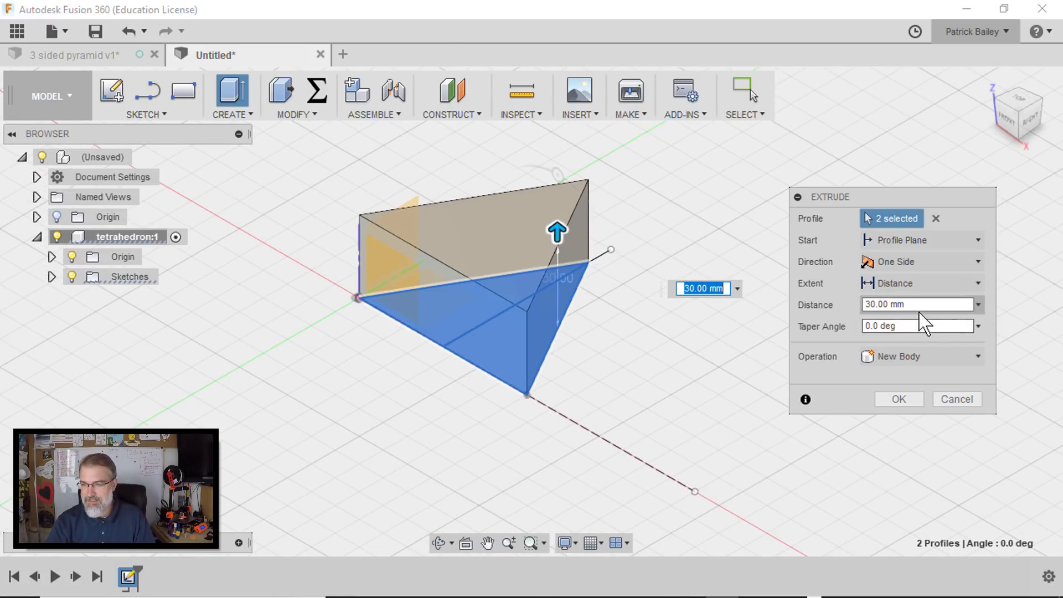
- Set the extrusion's taper angle to -10 degrees and its distance to 70 mm
{"action": "left_click", "coordinate": [864, 325]}
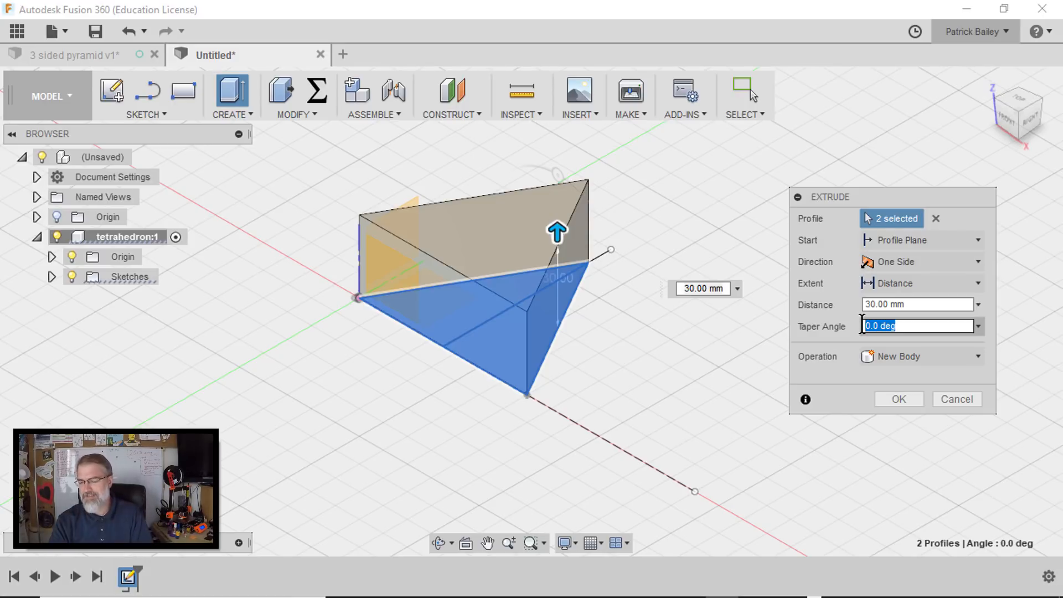
{"action": "type", "text": "10"}
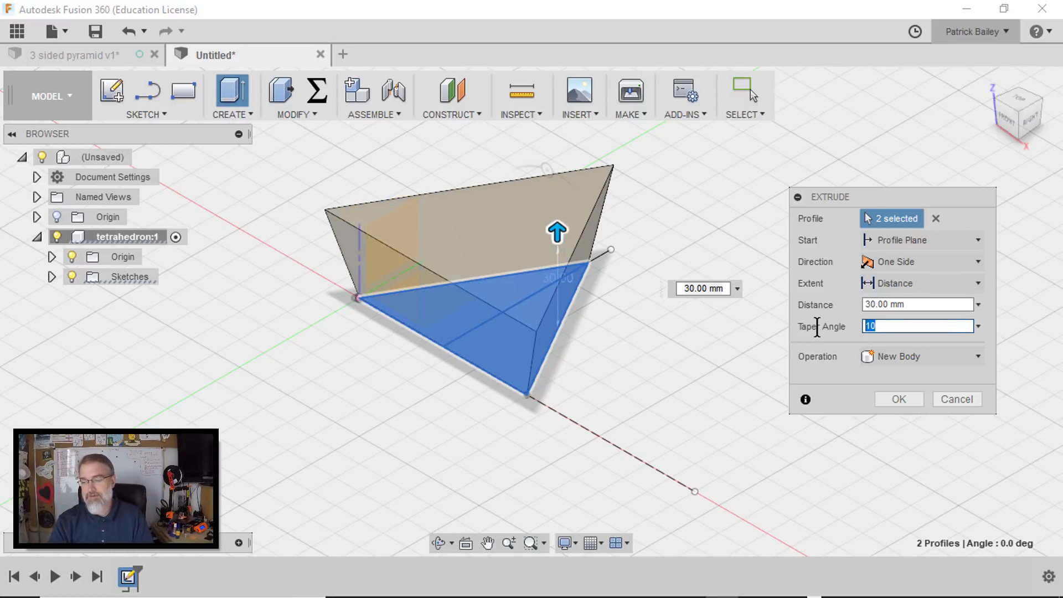
{"action": "key", "text": "BackSpace"}
{"action": "key", "text": "BackSpace"}
{"action": "type", "text": "-"}
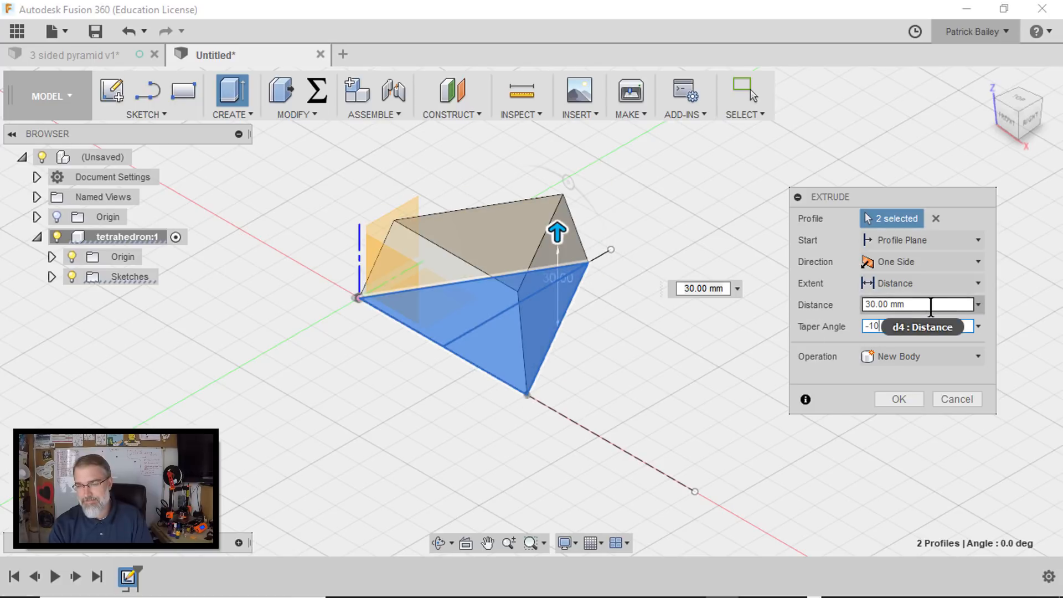
{"action": "left_click", "coordinate": [898, 304]}
{"action": "left_click_drag", "start_coordinate": [915, 304], "coordinate": [865, 304]}
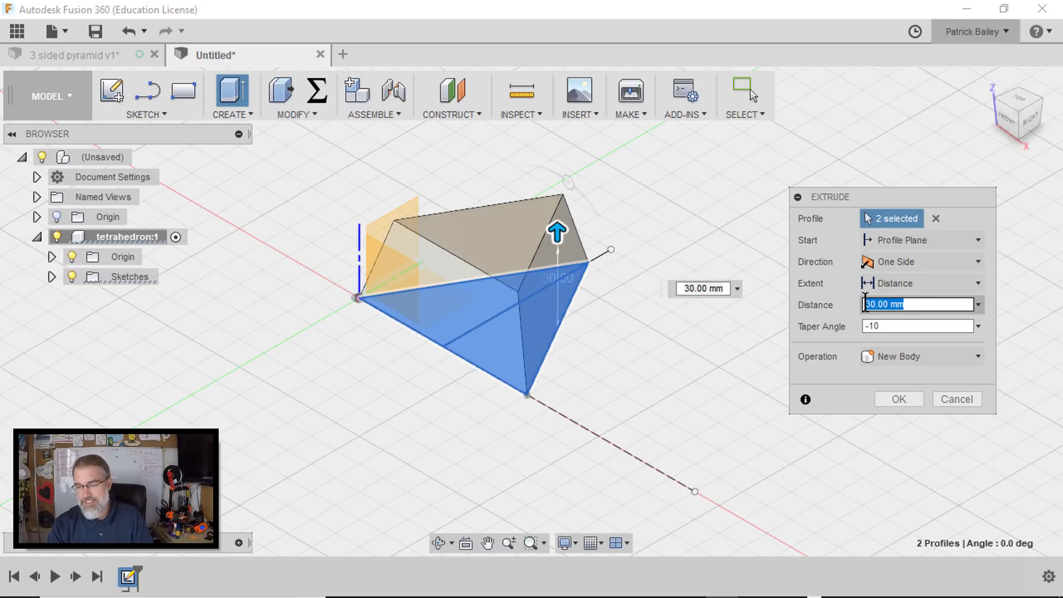
{"action": "type", "text": "70"}
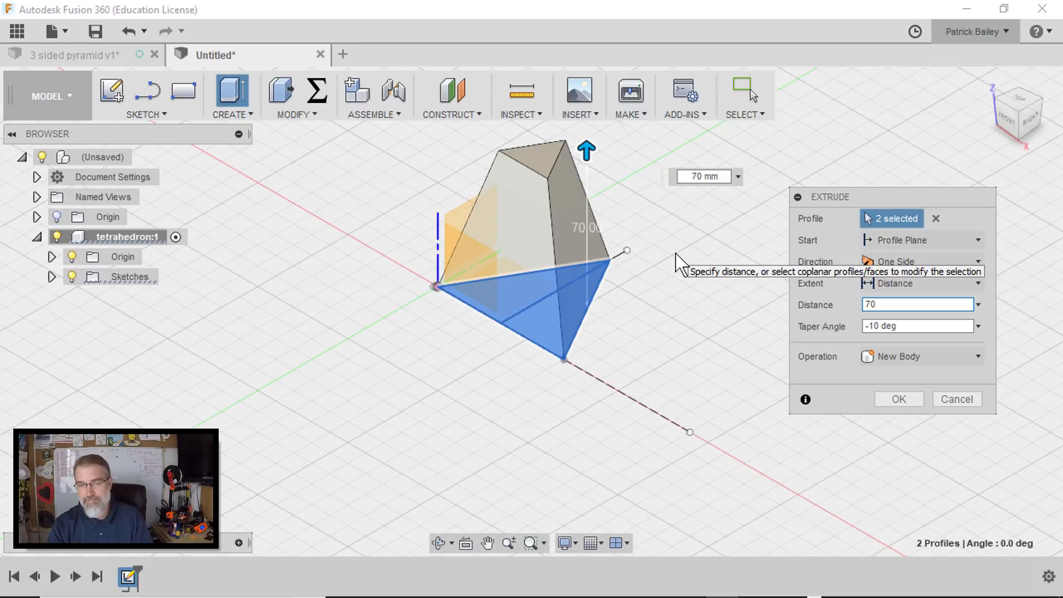
- Set the extrusion's taper angle to -16 degrees and inspect the tip of the pyramid up close
{"action": "middle_click_drag", "start_coordinate": [676, 254], "coordinate": [662, 372]}
{"action": "scroll", "coordinate": [662, 372], "scroll_direction": "down", "scroll_amount": 1}
{"action": "scroll", "coordinate": [661, 372], "scroll_direction": "up", "scroll_amount": 2}
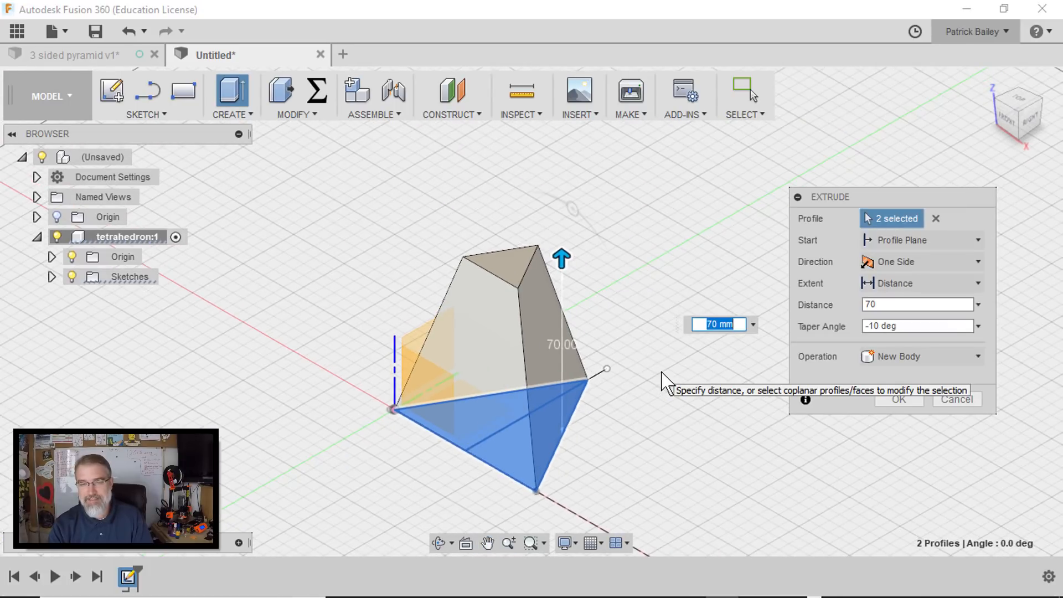
{"action": "scroll", "coordinate": [629, 349], "scroll_direction": "up", "scroll_amount": 1}
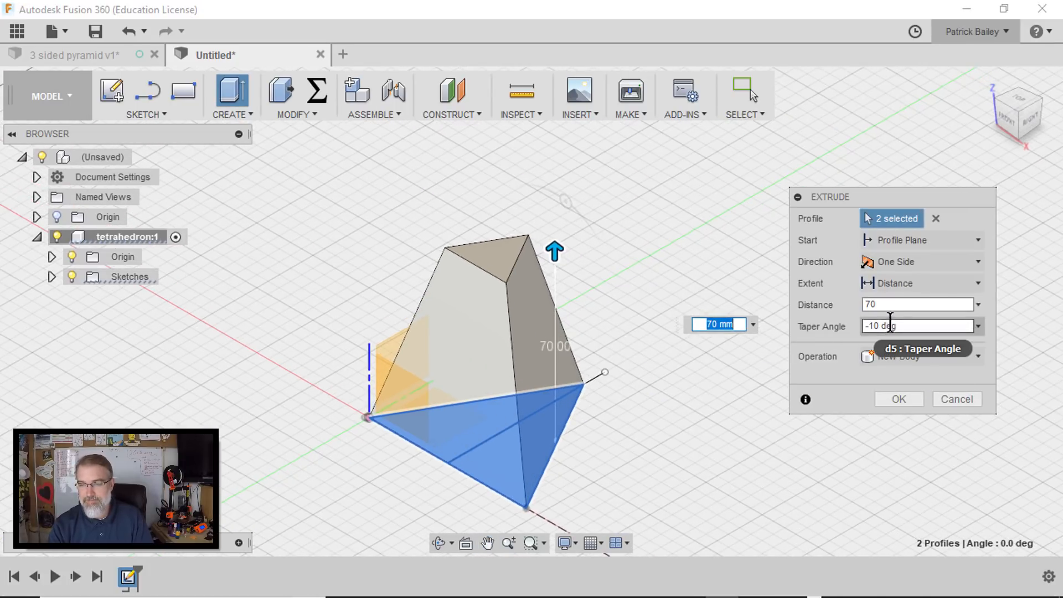
{"action": "left_click_drag", "start_coordinate": [880, 325], "coordinate": [876, 325]}
{"action": "type", "text": "-1"}
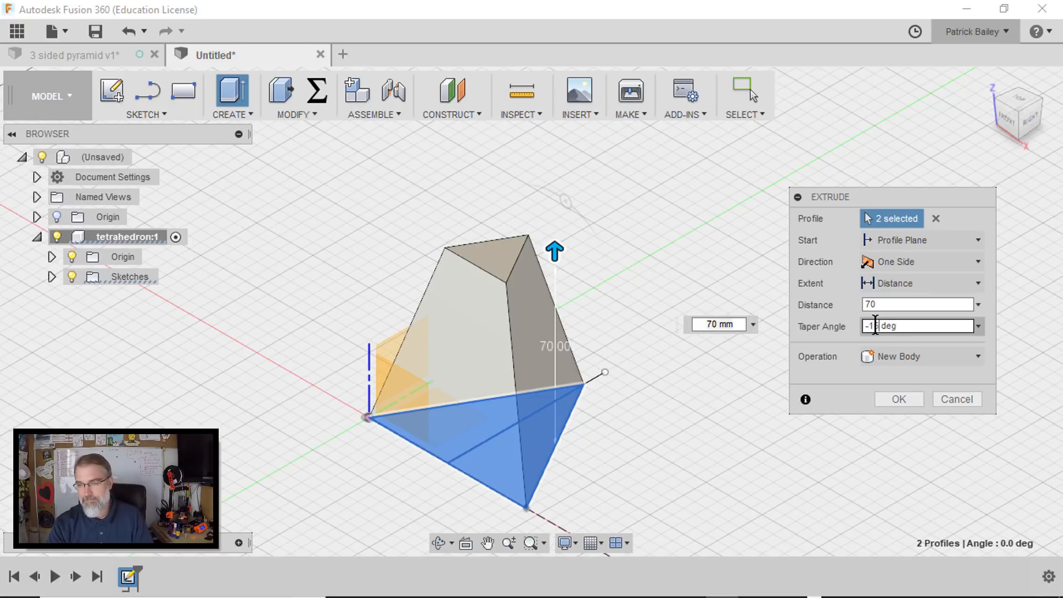
{"action": "type", "text": "5"}
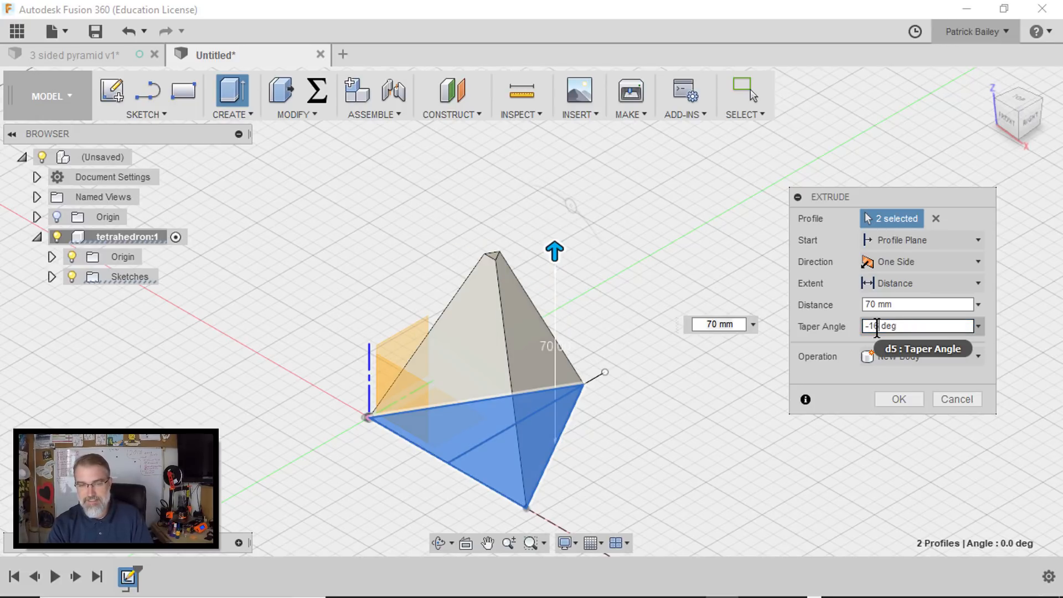
{"action": "scroll", "coordinate": [757, 310], "scroll_direction": "down", "scroll_amount": 2}
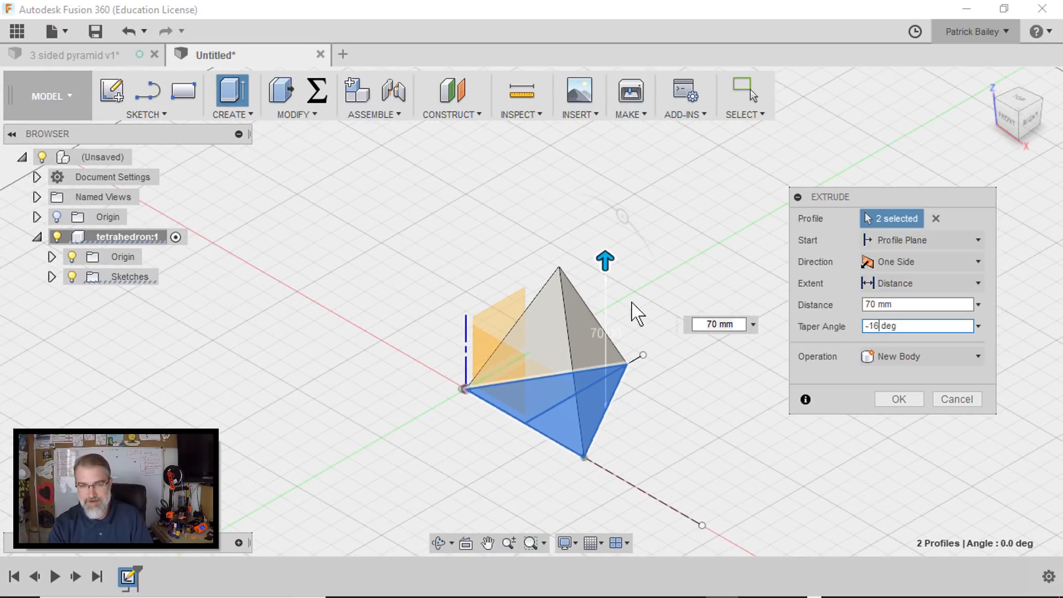
{"action": "scroll", "coordinate": [546, 318], "scroll_direction": "up", "scroll_amount": 4}
{"action": "scroll", "coordinate": [601, 266], "scroll_direction": "up", "scroll_amount": 5}
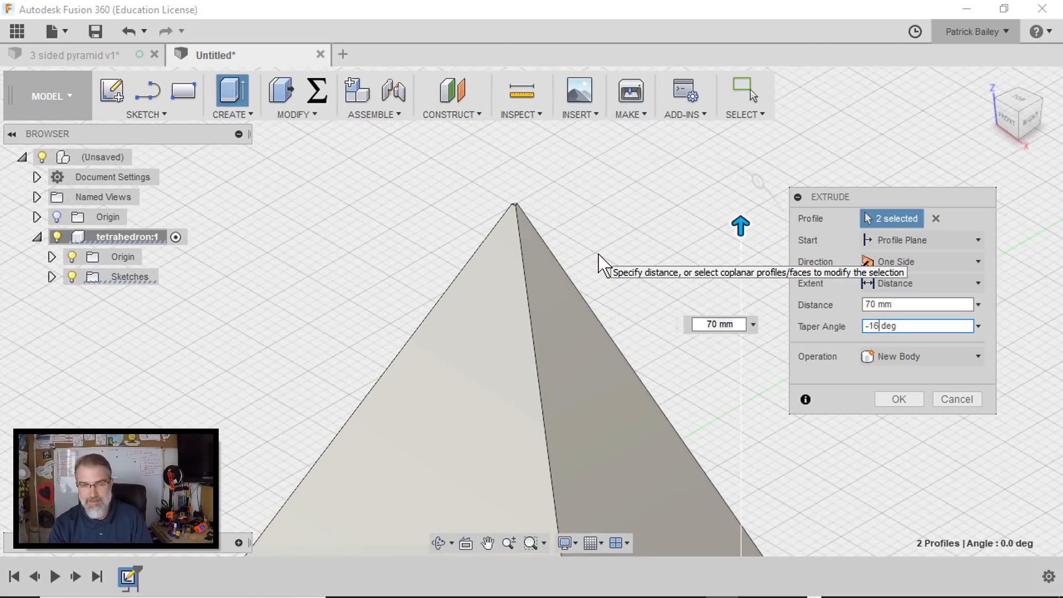
- Set the extrusion's taper angle to -16.1 degrees, check the pyramid's tip, and finish the extrusion
{"action": "middle_click_drag", "start_coordinate": [517, 207], "coordinate": [540, 297]}
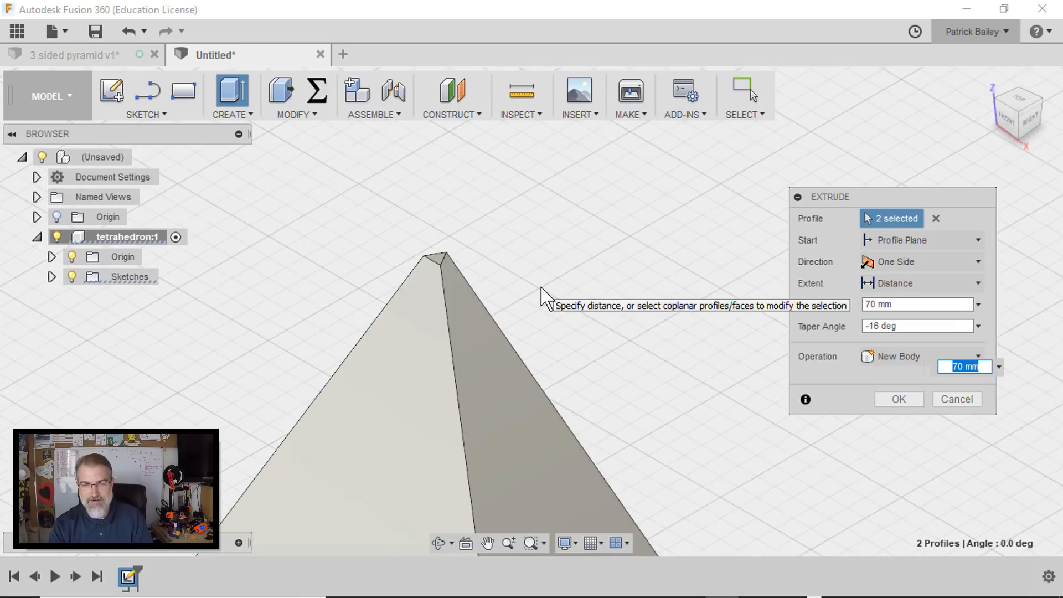
{"action": "left_click", "coordinate": [877, 326]}
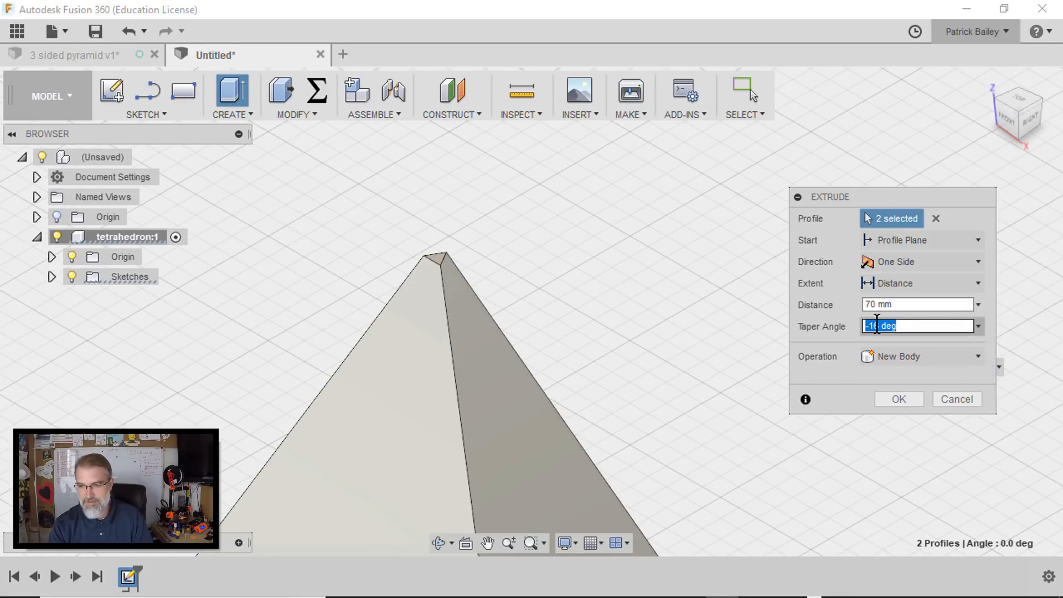
{"action": "left_click", "coordinate": [881, 325]}
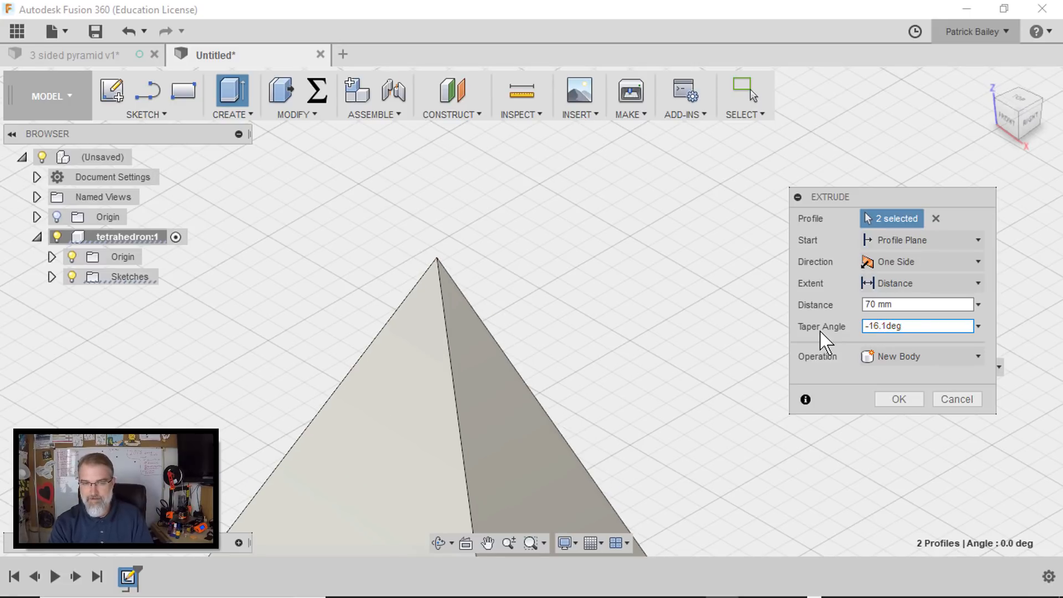
{"action": "scroll", "coordinate": [502, 274], "scroll_direction": "up", "scroll_amount": 3}
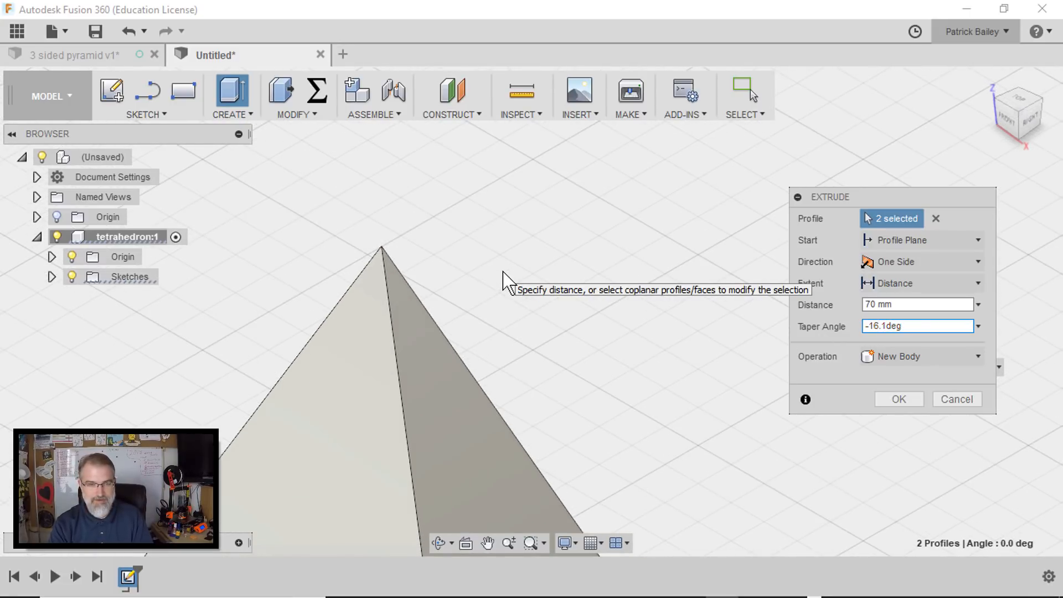
{"action": "scroll", "coordinate": [503, 272], "scroll_direction": "up", "scroll_amount": 3}
{"action": "scroll", "coordinate": [503, 272], "scroll_direction": "down", "scroll_amount": 6}
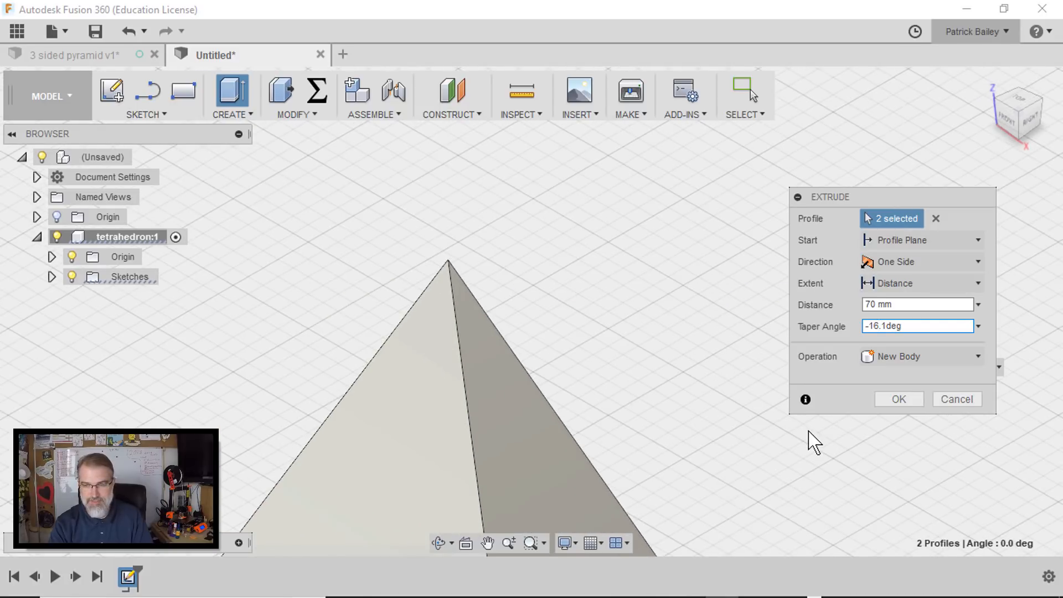
{"action": "middle_click_drag", "start_coordinate": [737, 376], "coordinate": [644, 138]}
{"action": "scroll", "coordinate": [733, 260], "scroll_direction": "down", "scroll_amount": 3}
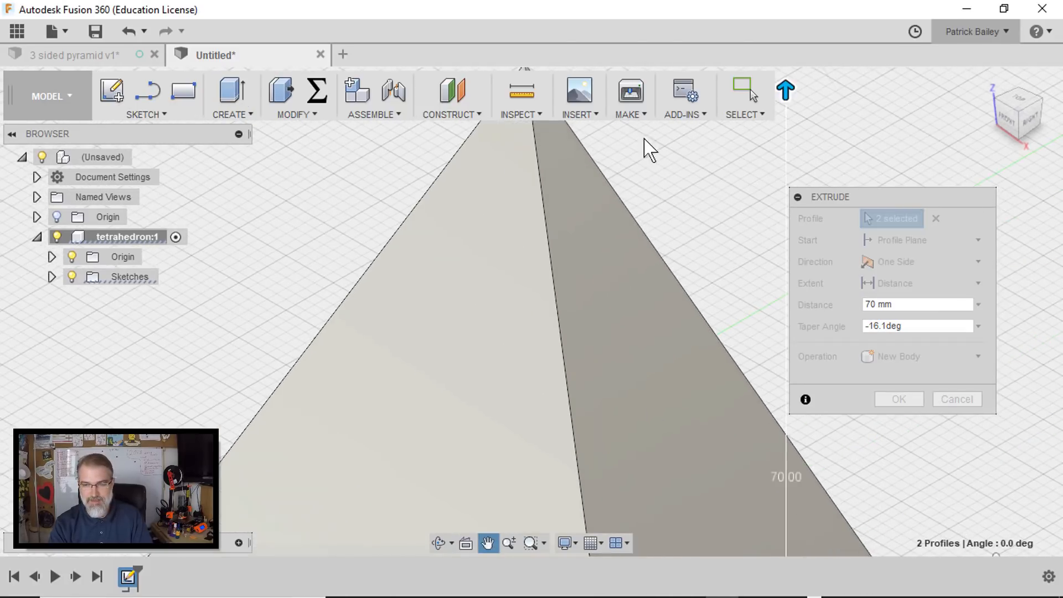
{"action": "scroll", "coordinate": [716, 296], "scroll_direction": "down", "scroll_amount": 6}
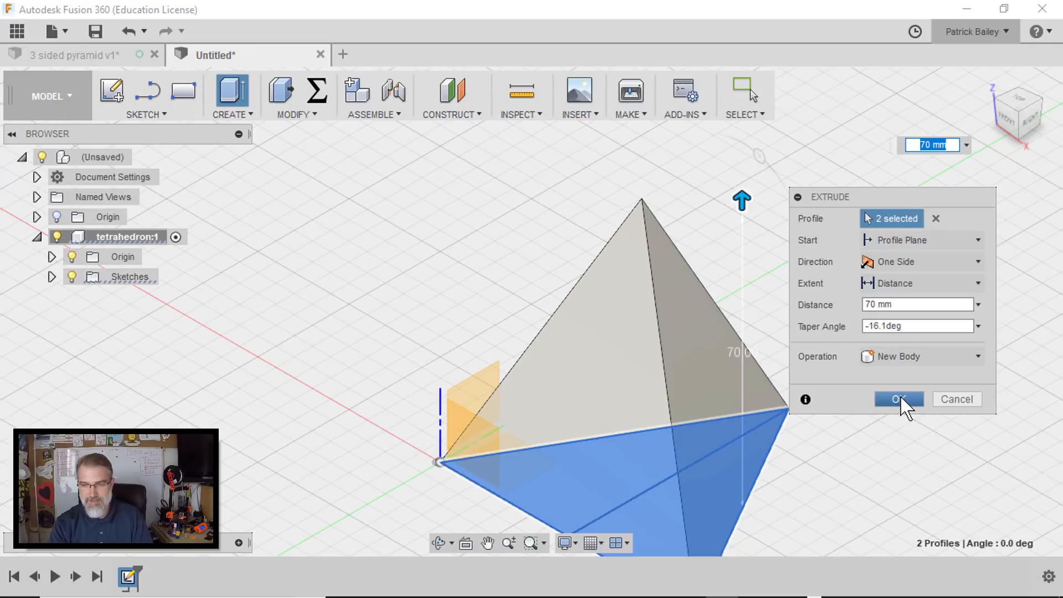
{"action": "left_click", "coordinate": [901, 399]}
{"action": "left_click", "coordinate": [990, 81]}
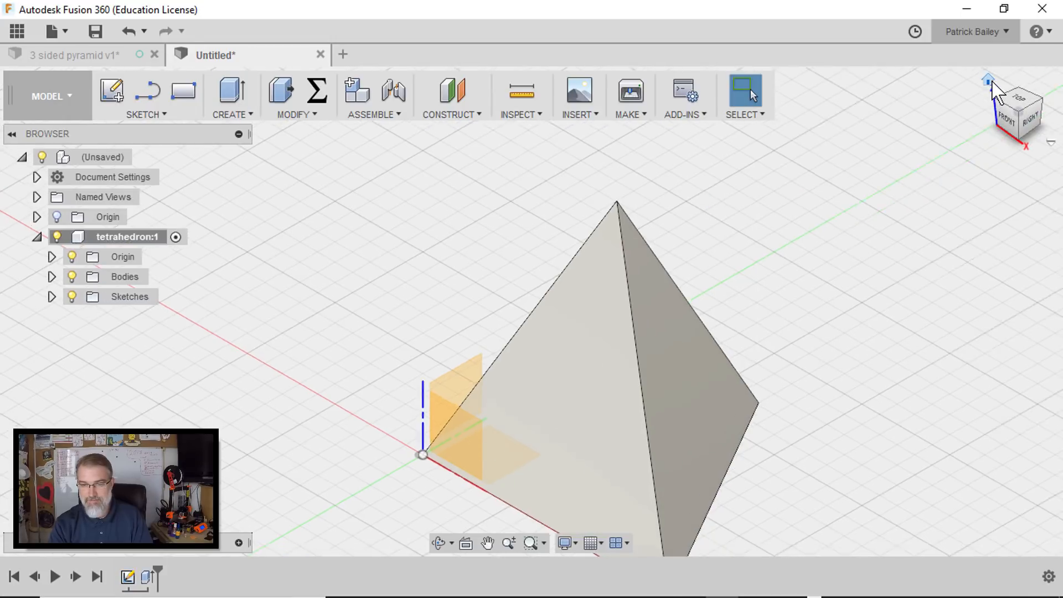
{"action": "right_click", "coordinate": [715, 316]}
{"action": "left_click", "coordinate": [637, 294]}
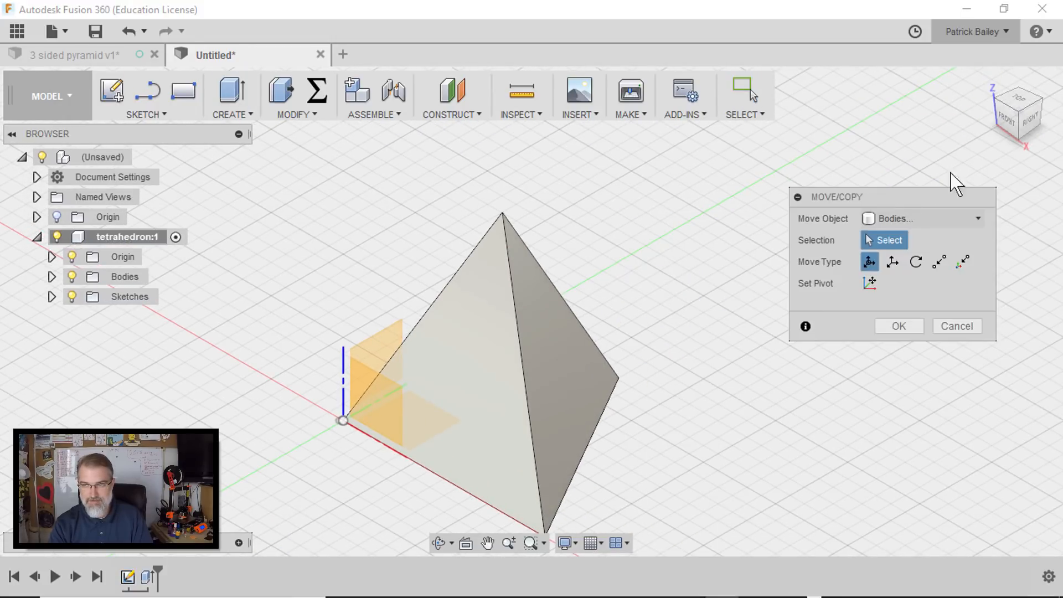
{"action": "mouse_move", "coordinate": [1031, 121]}
{"action": "left_mouse_down"}
{"action": "mouse_move", "coordinate": [1007, 123]}
{"action": "mouse_move", "coordinate": [1019, 108]}
{"action": "mouse_move", "coordinate": [1025, 161]}
{"action": "left_mouse_up"}
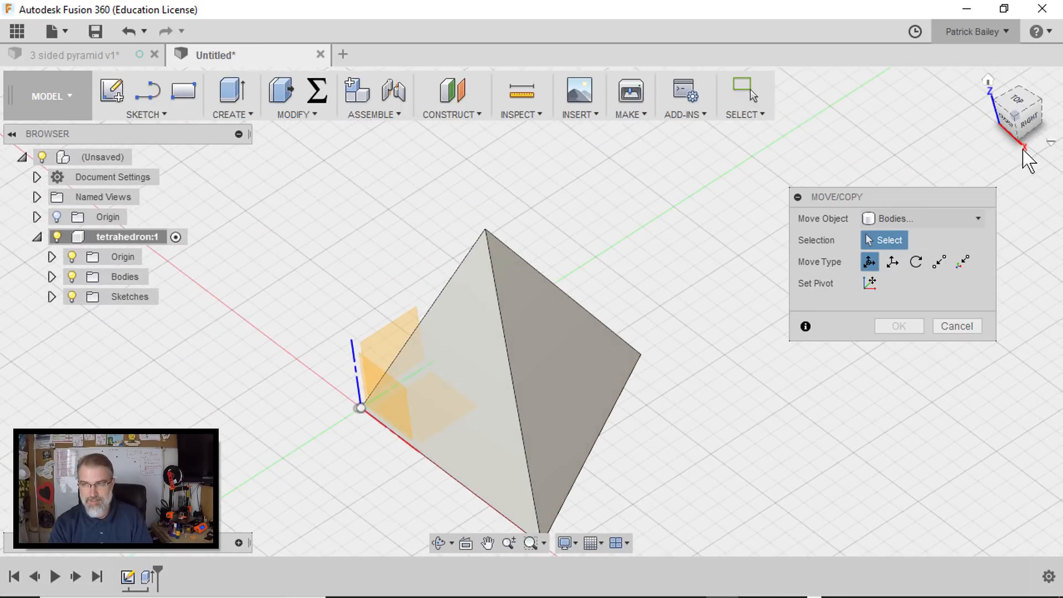
{"action": "left_click", "coordinate": [989, 81]}
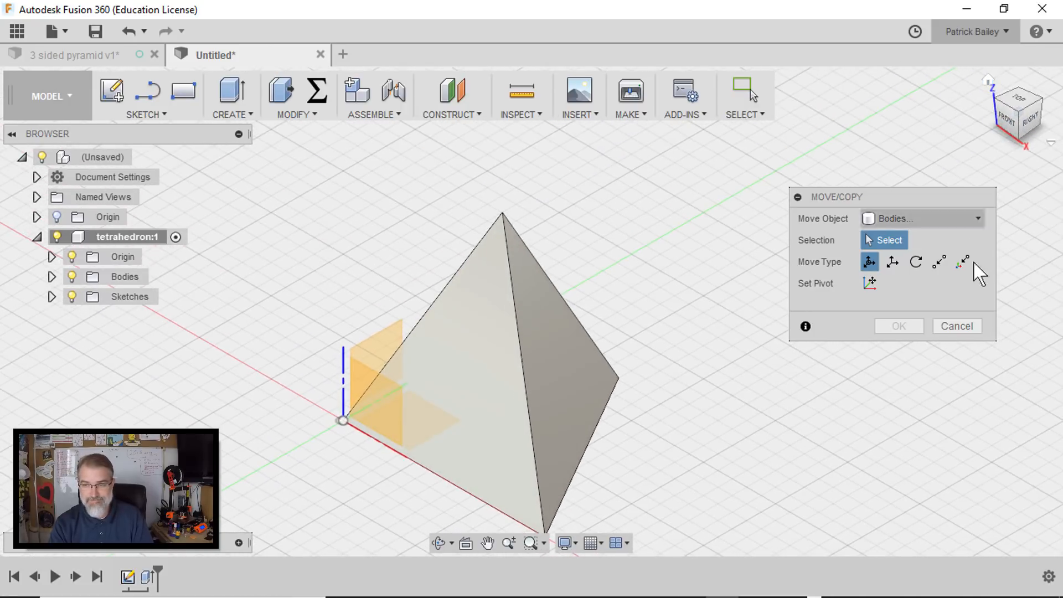
{"action": "left_click", "coordinate": [957, 327]}
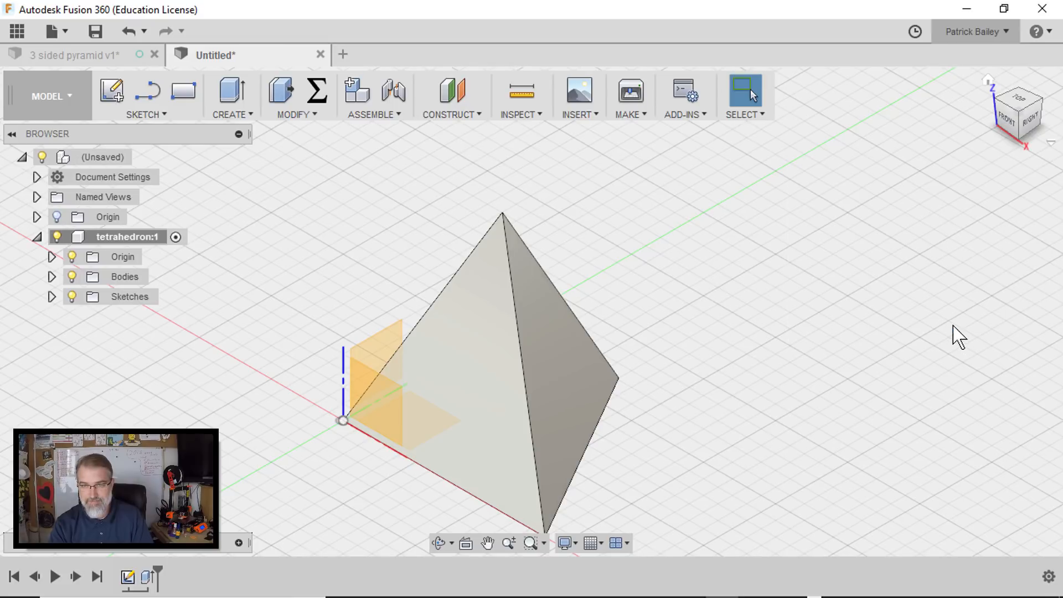
- Prepare the tetrahedron body for 3D Print output as an STL file, with sending to a 3D print utility turned off
{"action": "left_click", "coordinate": [632, 116]}
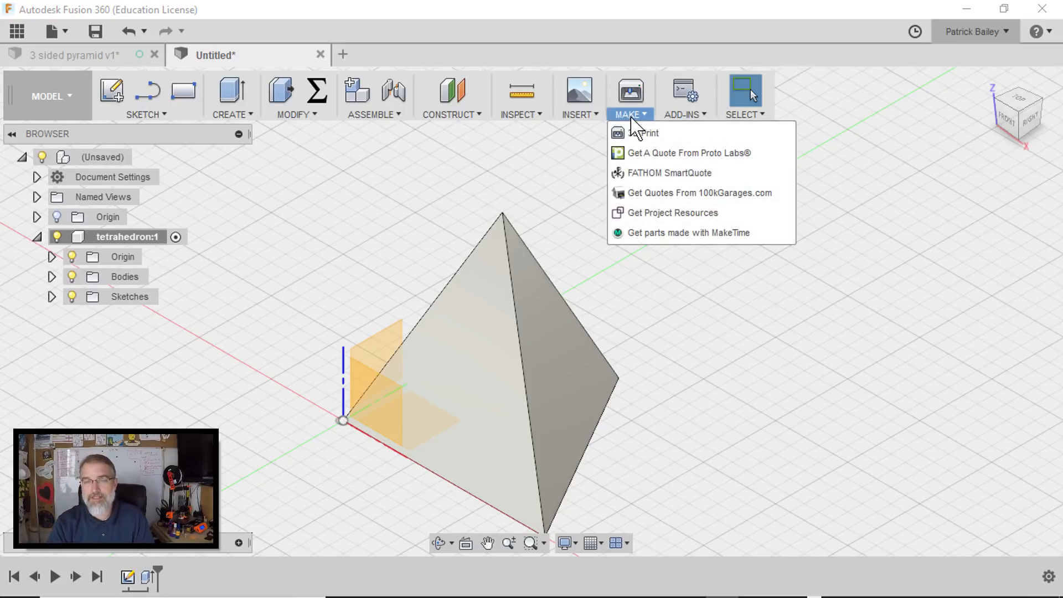
{"action": "left_click", "coordinate": [670, 133]}
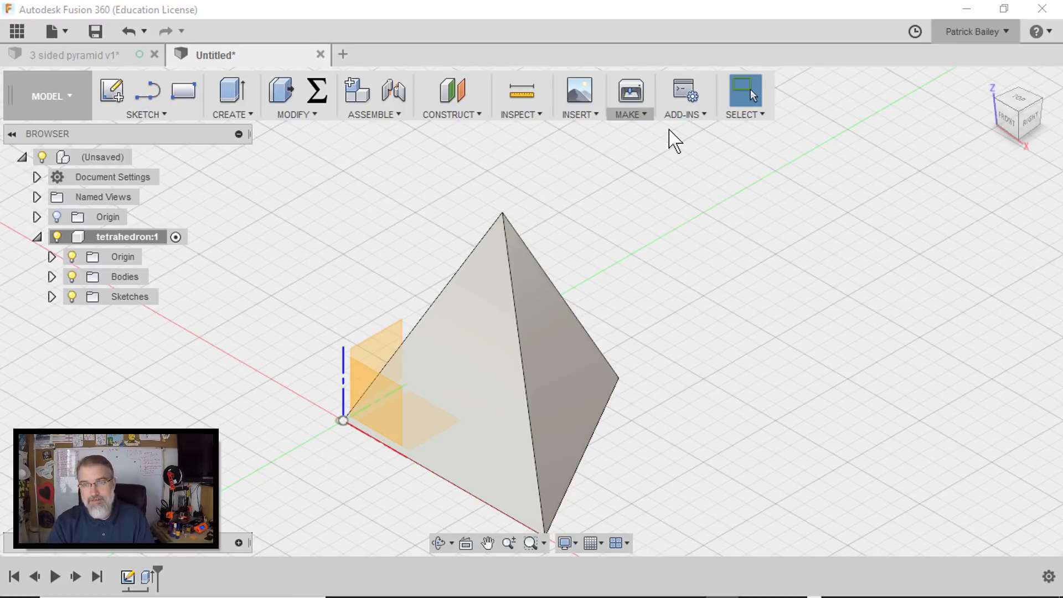
{"action": "left_click", "coordinate": [580, 331]}
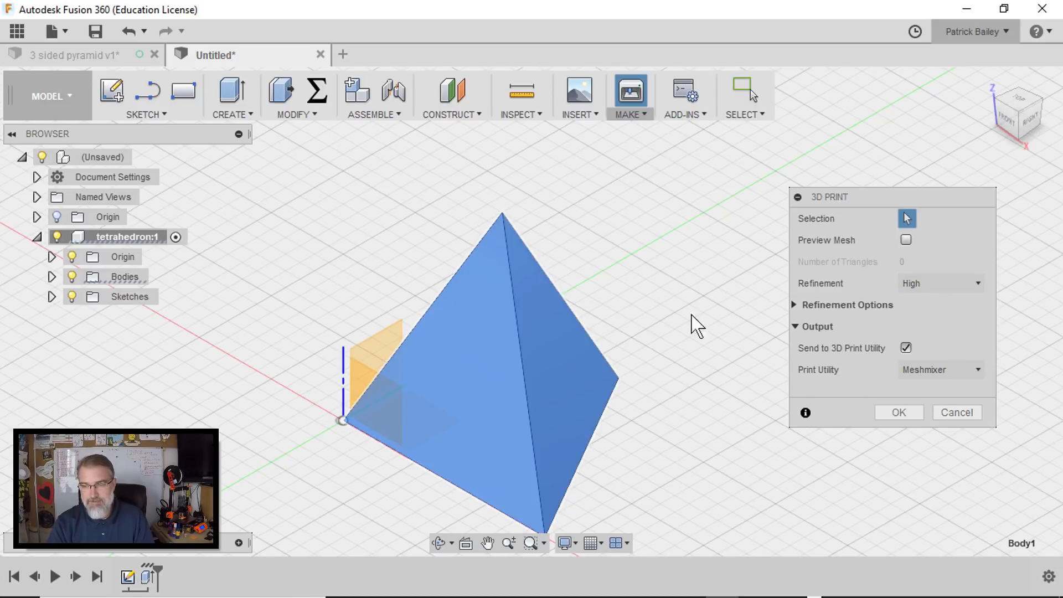
{"action": "left_click", "coordinate": [906, 348]}
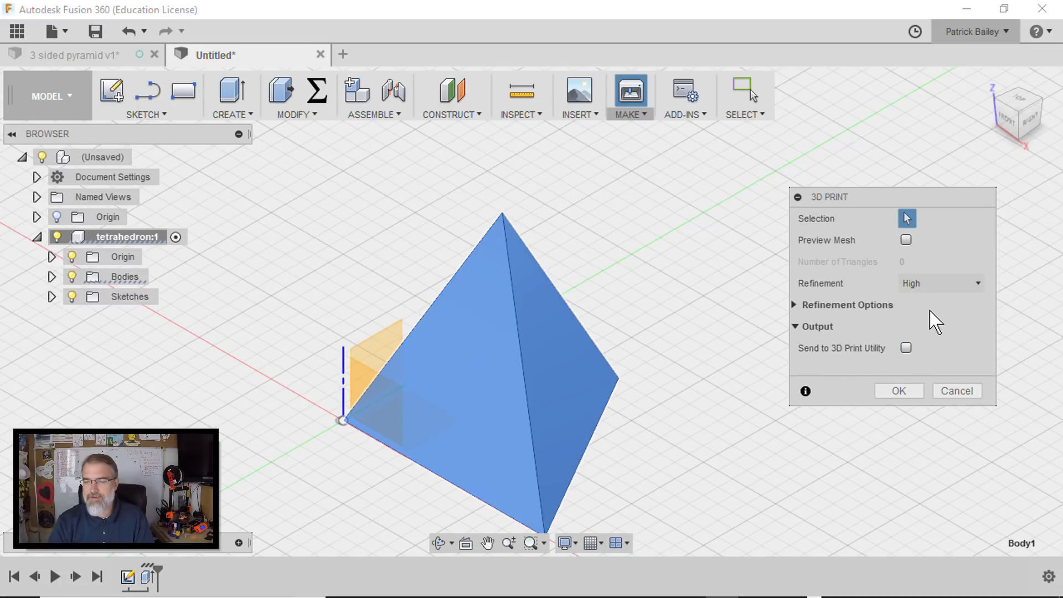
{"action": "left_click", "coordinate": [898, 391]}
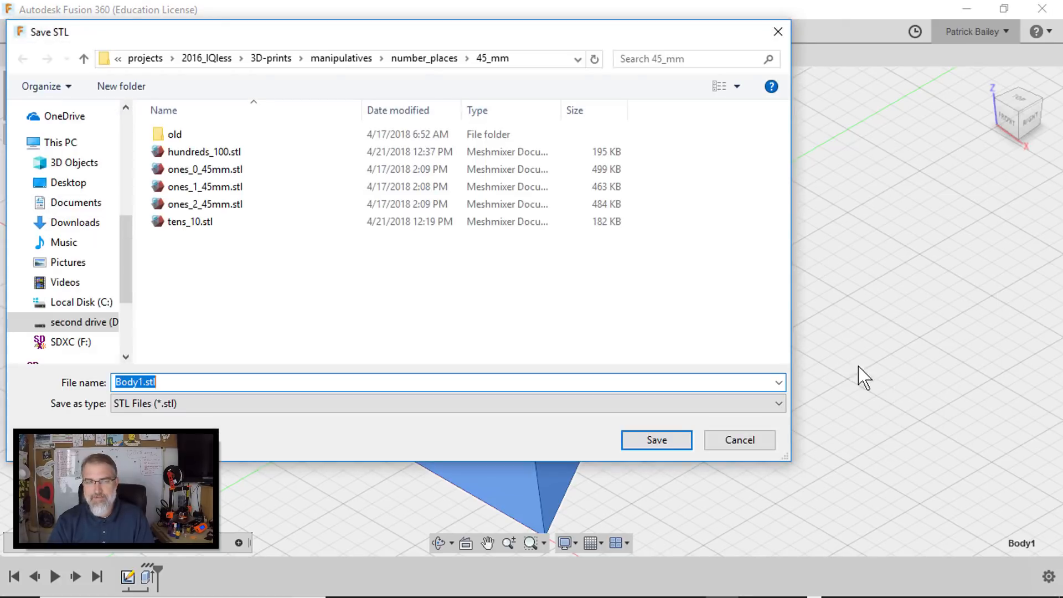
- Save the STL file to the Desktop under the name tetrahedron
{"action": "scroll", "coordinate": [122, 161], "scroll_direction": "up", "scroll_amount": 4}
{"action": "scroll", "coordinate": [138, 163], "scroll_direction": "up", "scroll_amount": 1}
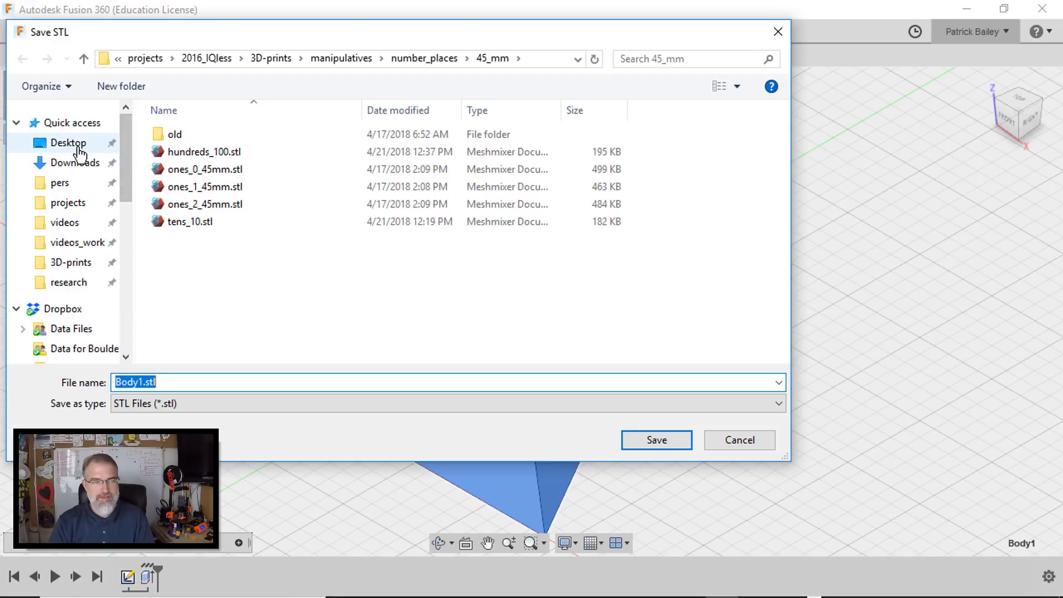
{"action": "left_click", "coordinate": [56, 143]}
{"action": "double_click", "coordinate": [151, 382]}
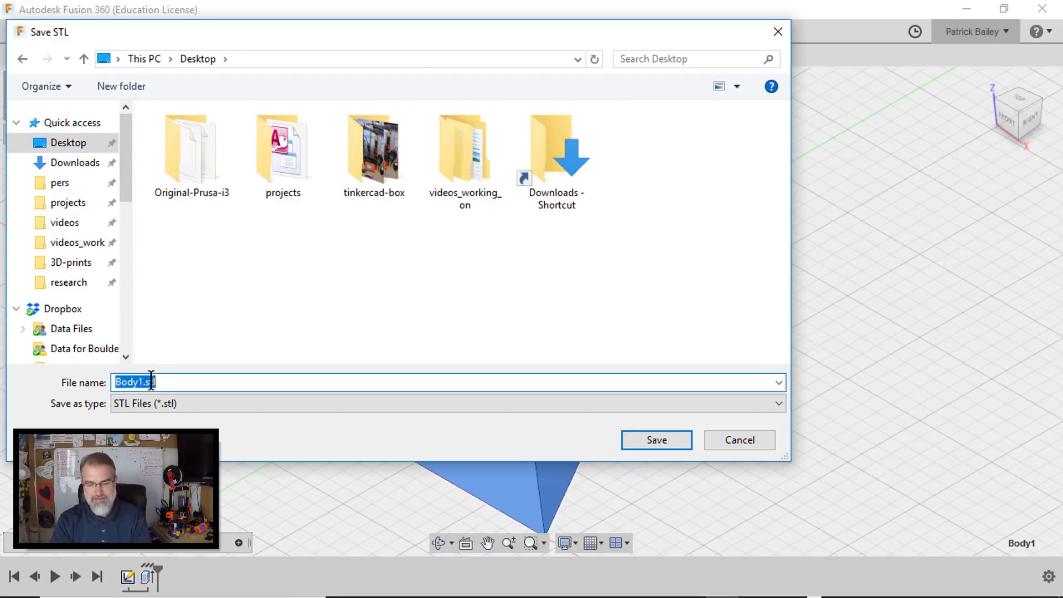
{"action": "type", "text": "tetrahedron"}
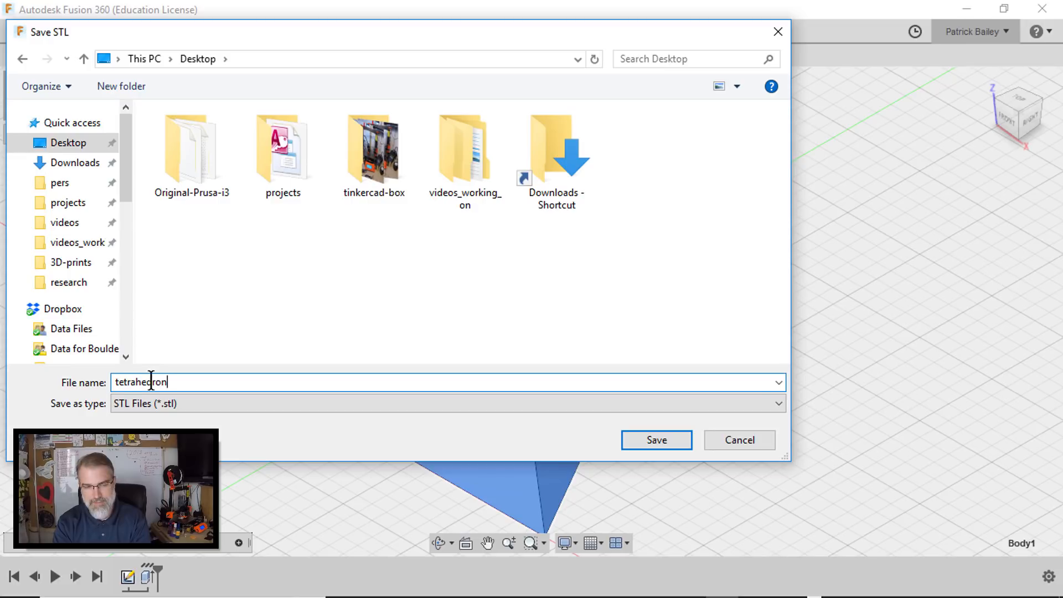
{"action": "left_click", "coordinate": [643, 443]}
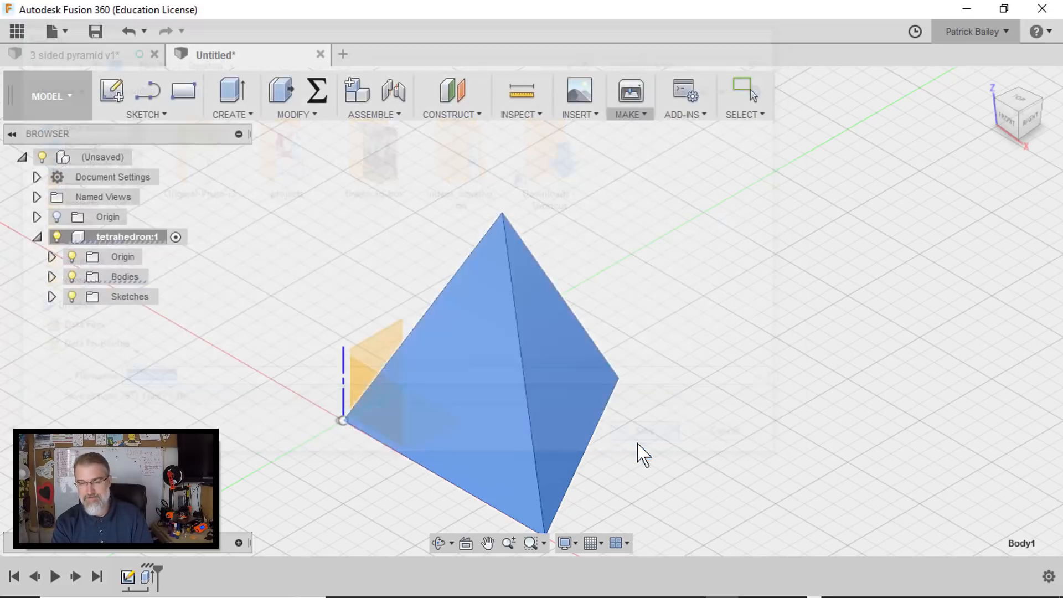